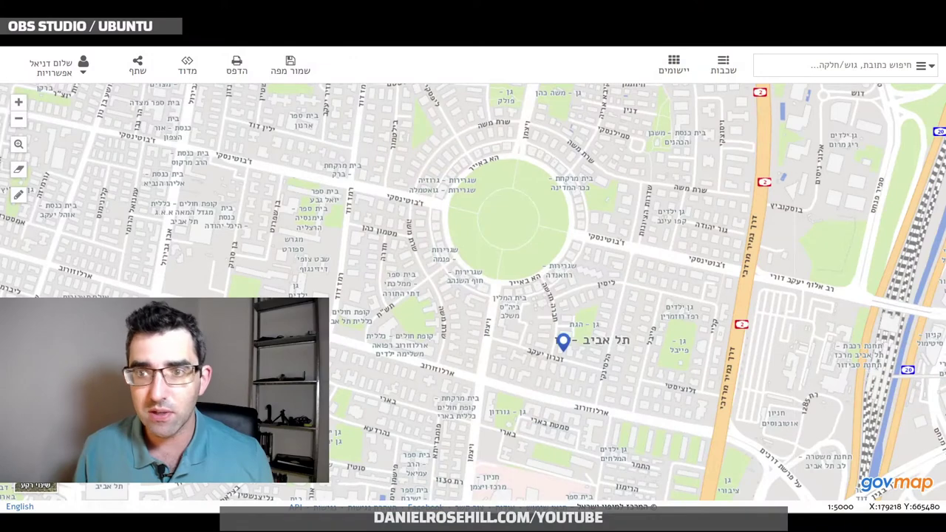
{"action": "key", "text": "alt+Tab"}
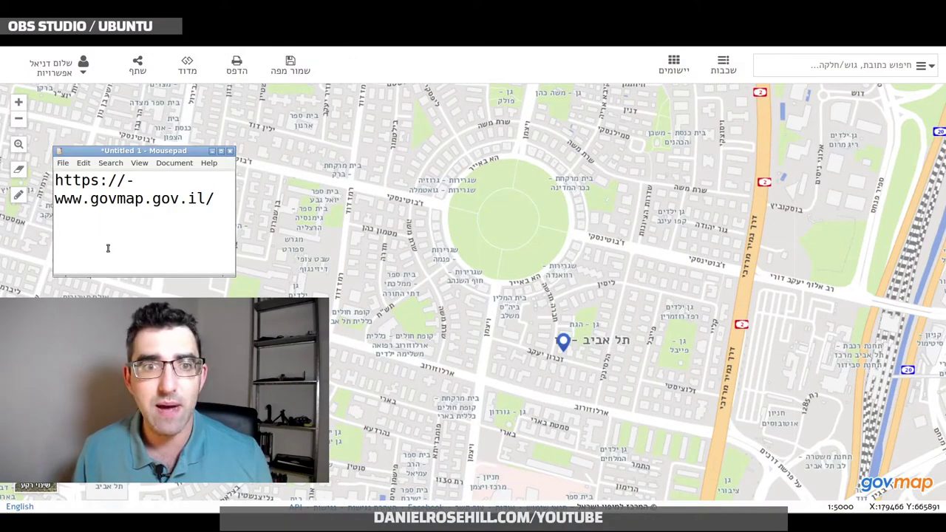
Step: Drag the Mousepad address note down and to the left, out of the way
{"action": "left_click_drag", "start_coordinate": [161, 153], "coordinate": [115, 213]}
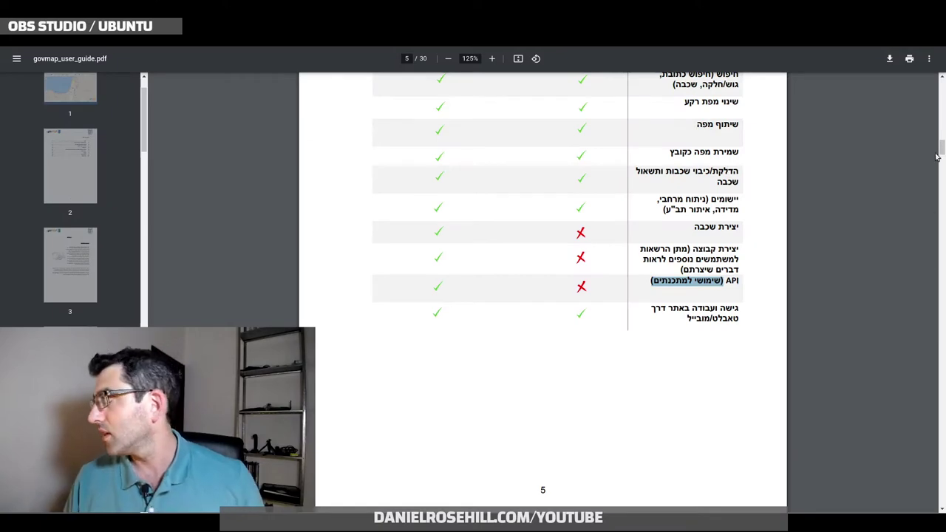
Step: Scroll the user guide PDF from page 1 to the page 5 feature table
{"action": "left_click_drag", "start_coordinate": [941, 147], "coordinate": [930, 61]}
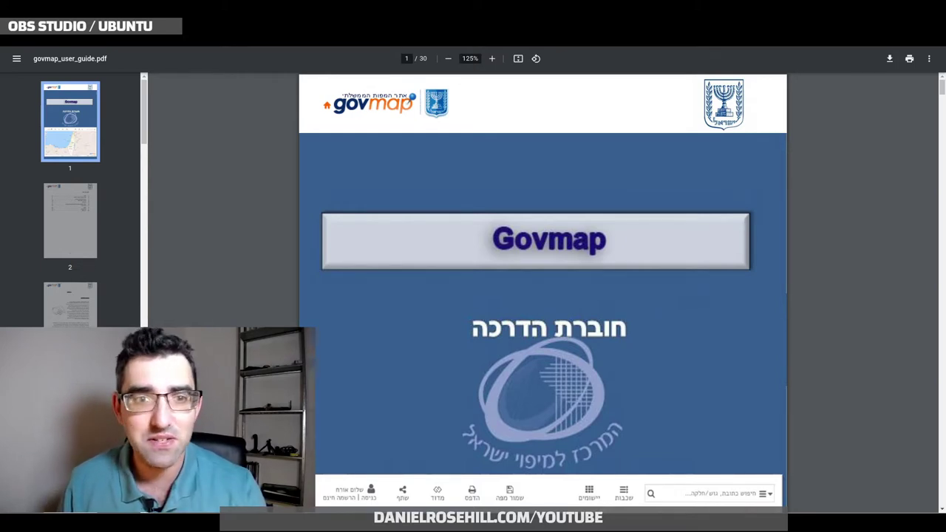
{"action": "scroll", "coordinate": [468, 285], "scroll_direction": "down", "scroll_amount": 3}
{"action": "scroll", "coordinate": [468, 285], "scroll_direction": "down", "scroll_amount": 7}
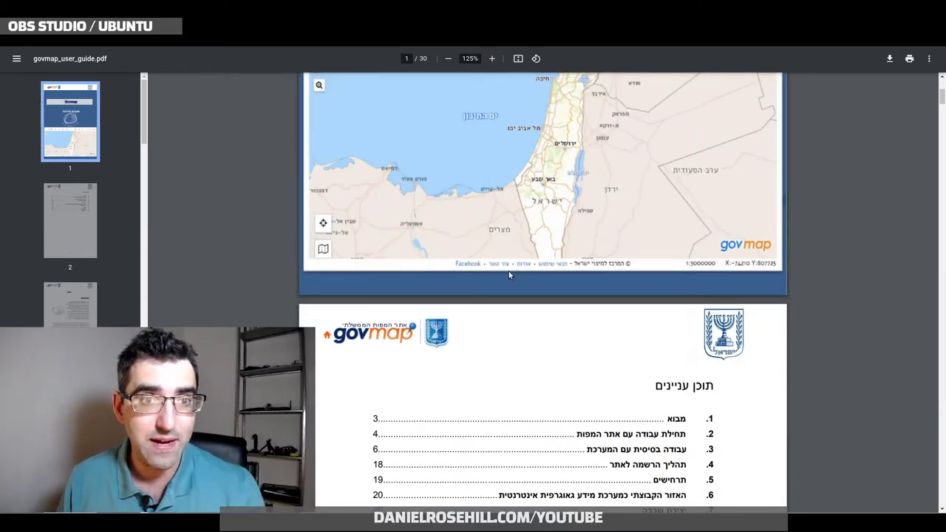
{"action": "scroll", "coordinate": [506, 260], "scroll_direction": "down", "scroll_amount": 15}
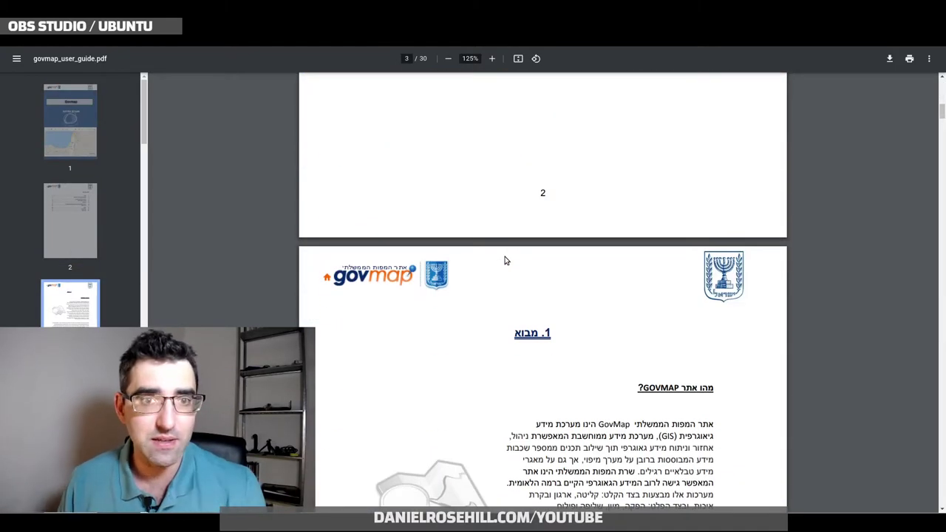
{"action": "scroll", "coordinate": [506, 261], "scroll_direction": "down", "scroll_amount": 20}
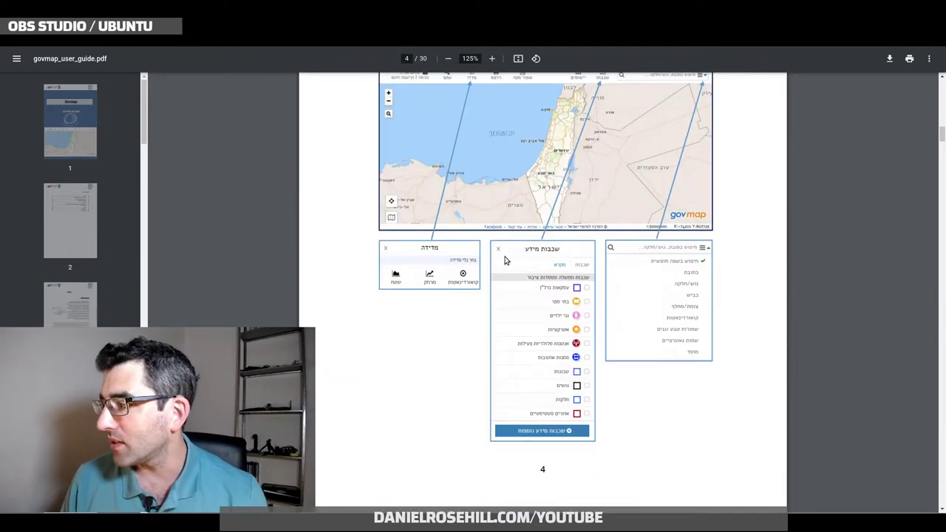
{"action": "scroll", "coordinate": [505, 260], "scroll_direction": "down", "scroll_amount": 11}
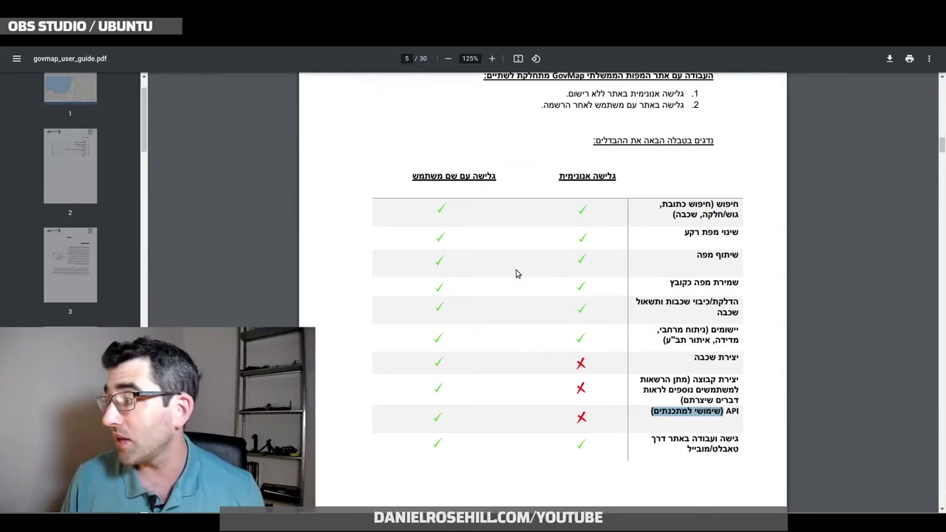
{"action": "scroll", "coordinate": [652, 294], "scroll_direction": "up", "scroll_amount": 1, "text": "ctrl"}
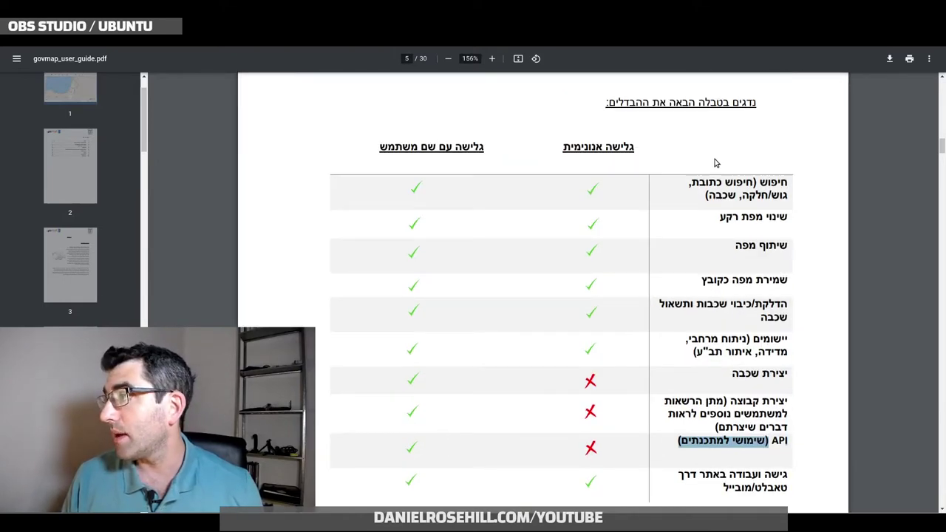
{"action": "scroll", "coordinate": [713, 161], "scroll_direction": "down", "scroll_amount": 1}
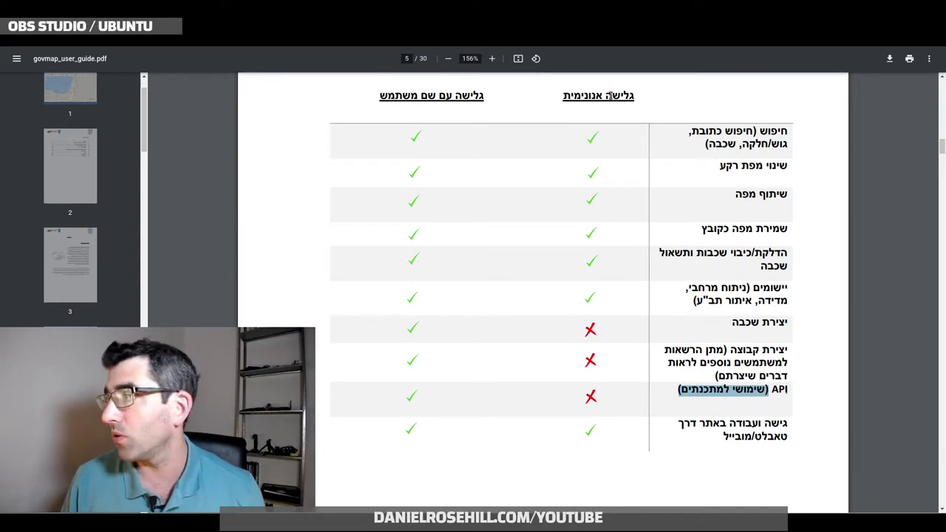
Step: Highlight the גלישה אנונימית and גלישה עם שם משתמש headings and the API-row note, then deselect
{"action": "left_click_drag", "start_coordinate": [574, 94], "coordinate": [661, 96]}
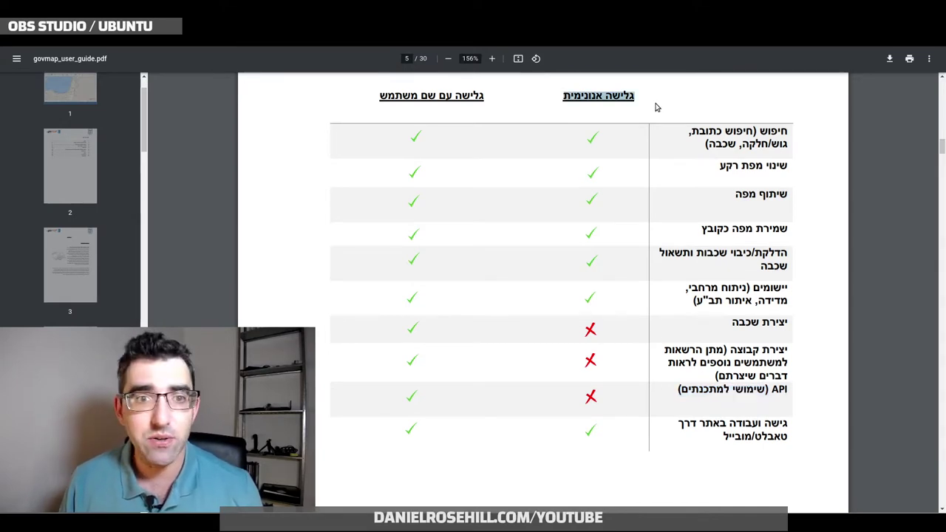
{"action": "left_click_drag", "start_coordinate": [379, 96], "coordinate": [508, 99]}
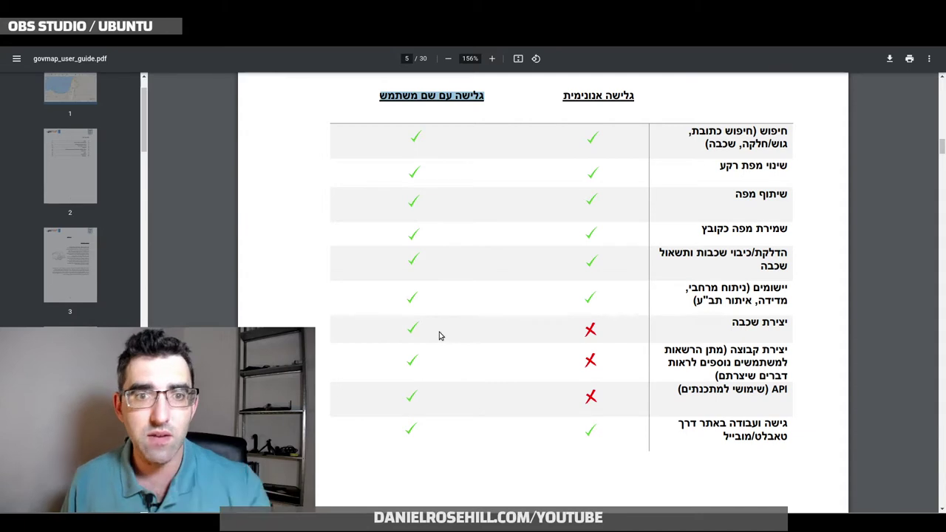
{"action": "left_click_drag", "start_coordinate": [782, 389], "coordinate": [659, 392]}
{"action": "left_click", "coordinate": [718, 395]}
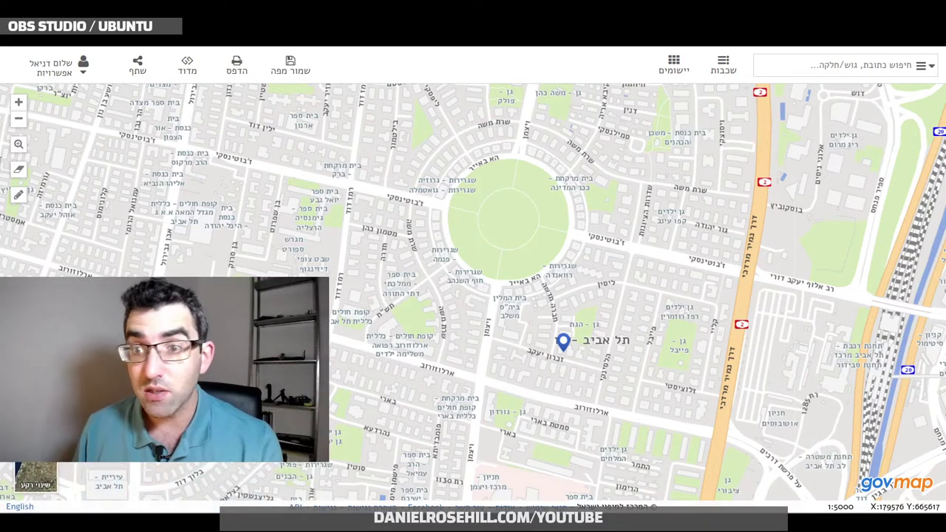
Step: Open the שינוי רקע background-map chooser at the map's bottom-left corner
{"action": "left_click", "coordinate": [43, 474]}
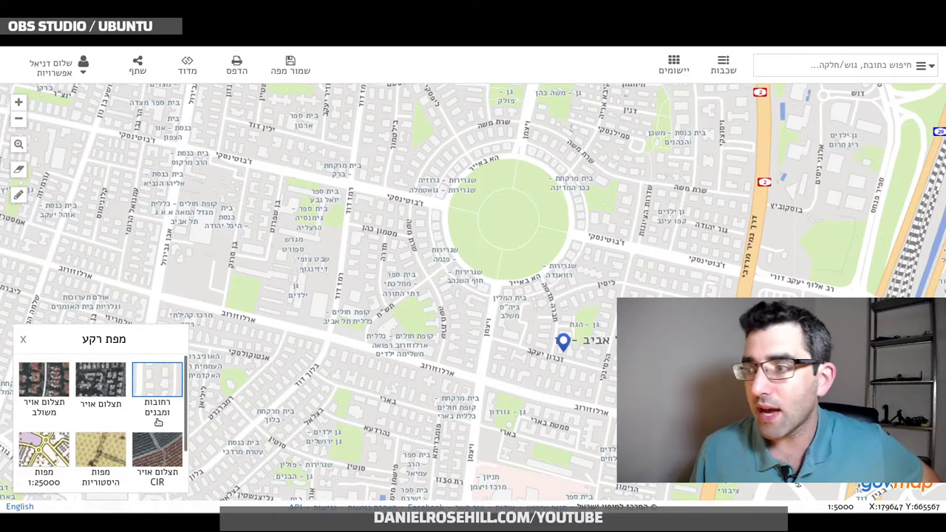
Step: Switch the basemap to the תצלום אויר aerial photo, then zoom and pan across nearby blocks
{"action": "left_click", "coordinate": [98, 391]}
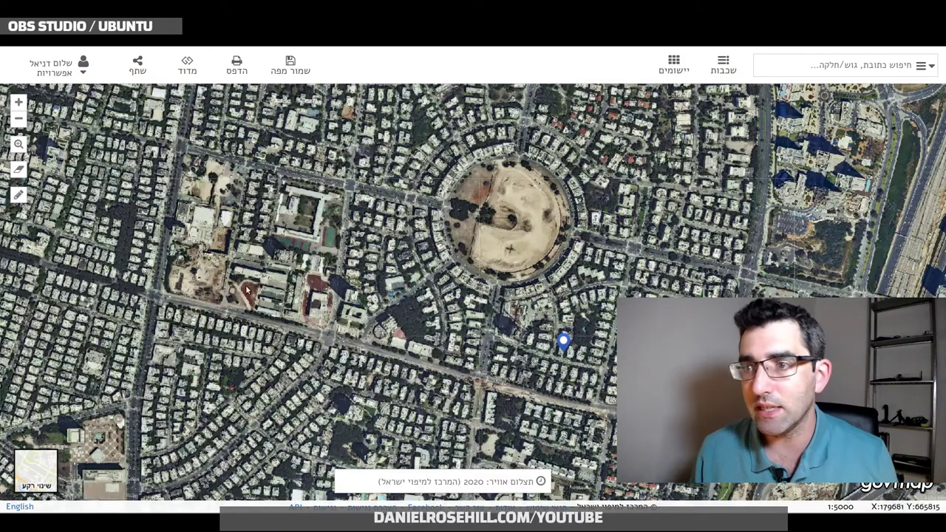
{"action": "scroll", "coordinate": [265, 260], "scroll_direction": "up", "scroll_amount": 2}
{"action": "left_click_drag", "start_coordinate": [501, 255], "coordinate": [237, 245]}
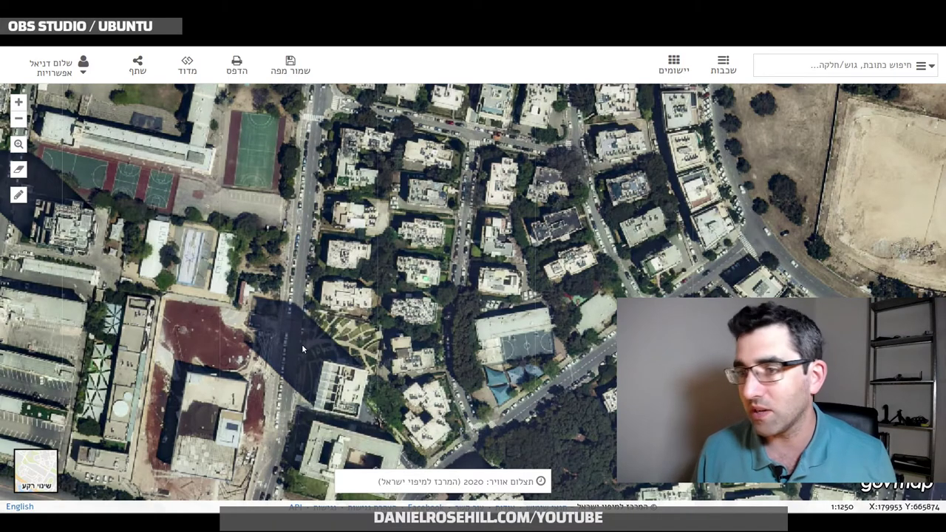
{"action": "left_click_drag", "start_coordinate": [302, 344], "coordinate": [376, 200]}
{"action": "left_click_drag", "start_coordinate": [177, 314], "coordinate": [411, 326]}
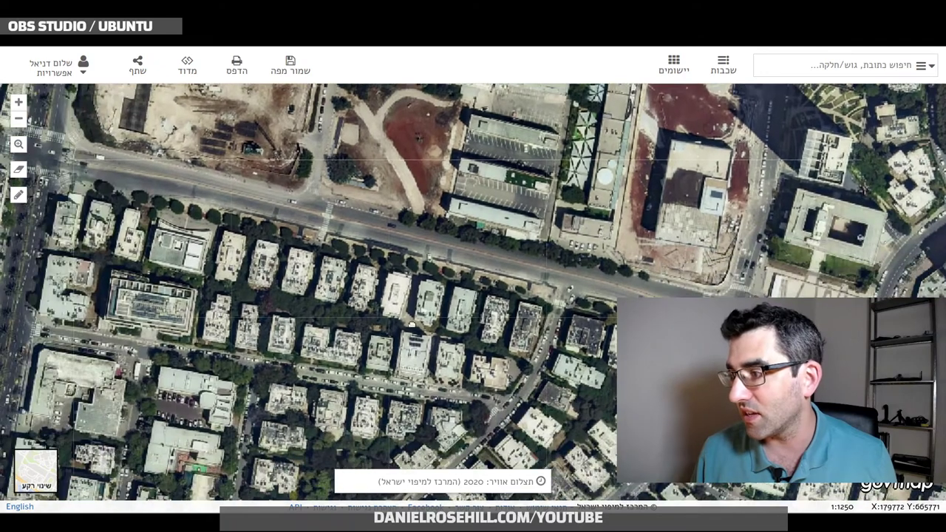
{"action": "left_click_drag", "start_coordinate": [97, 326], "coordinate": [240, 304]}
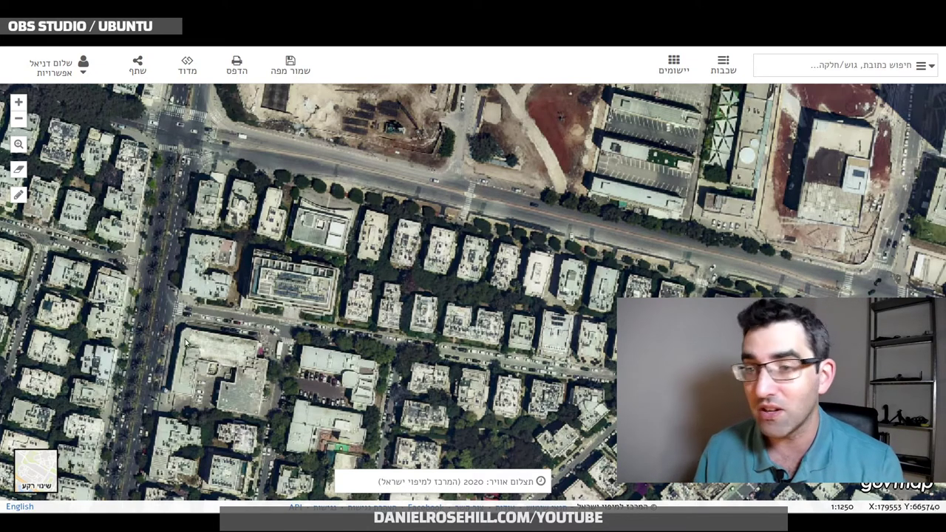
{"action": "left_click_drag", "start_coordinate": [177, 337], "coordinate": [332, 322]}
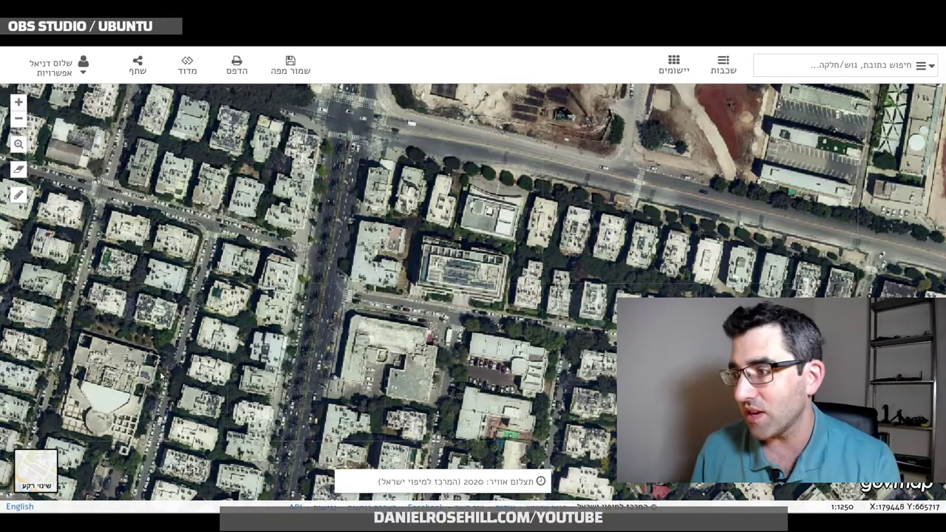
{"action": "scroll", "coordinate": [161, 375], "scroll_direction": "down", "scroll_amount": 2}
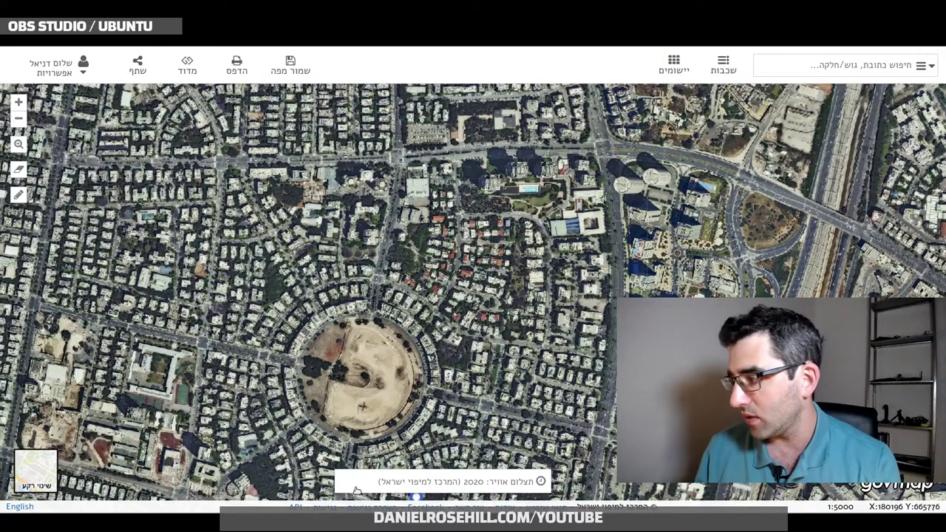
{"action": "left_click", "coordinate": [453, 484]}
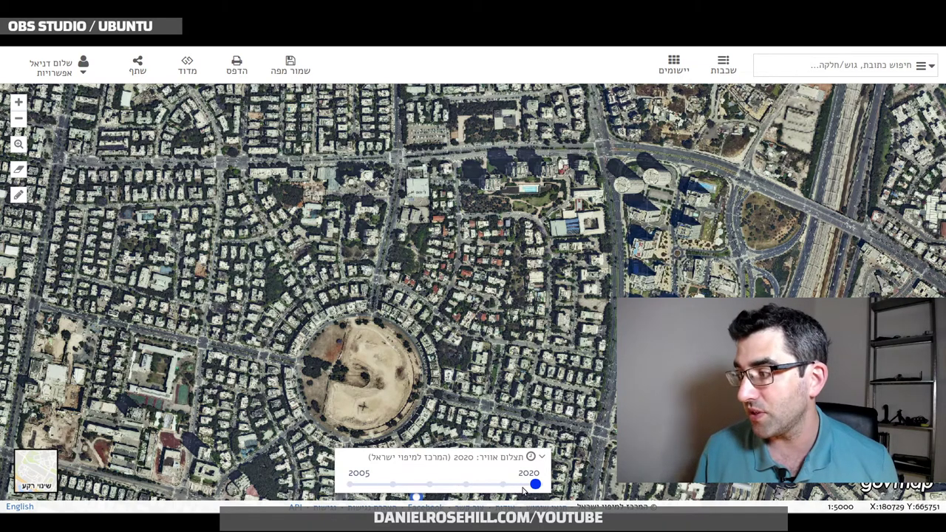
{"action": "left_click_drag", "start_coordinate": [536, 487], "coordinate": [499, 485]}
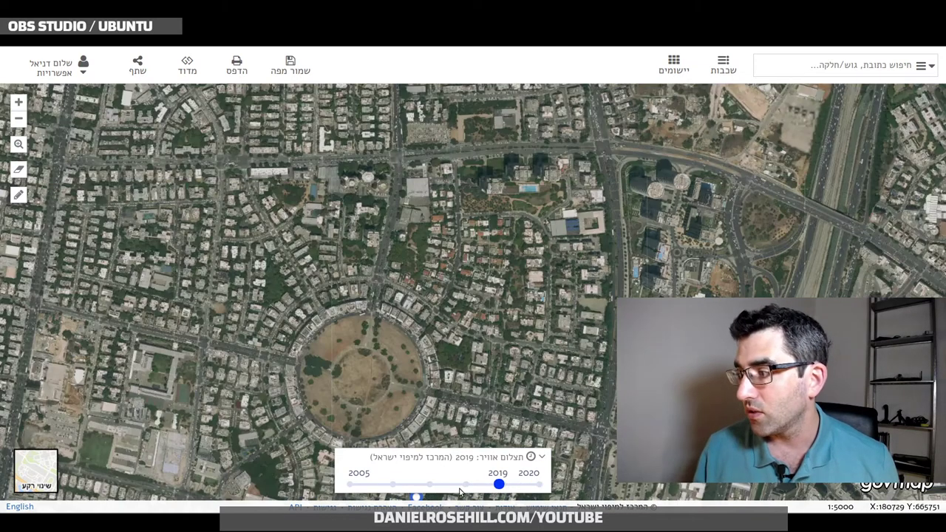
{"action": "left_click", "coordinate": [467, 485]}
{"action": "left_click", "coordinate": [353, 485]}
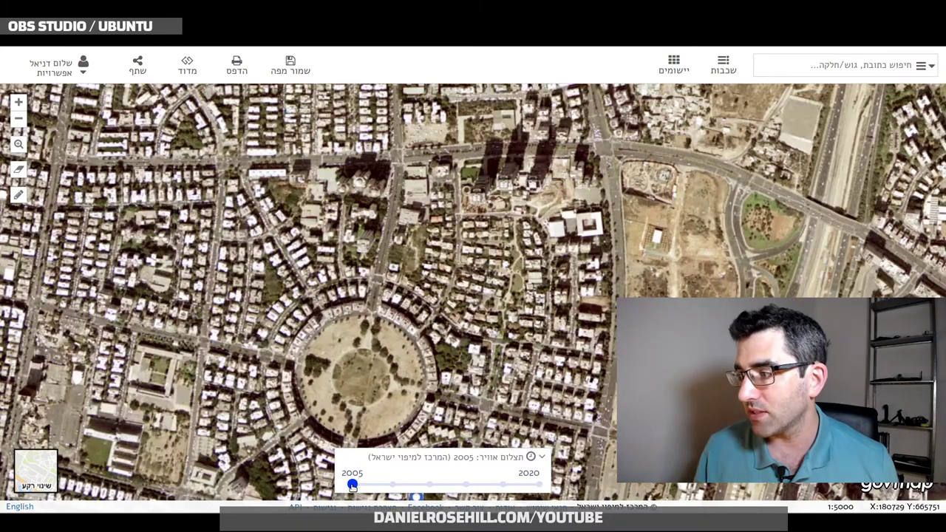
{"action": "left_click", "coordinate": [394, 485]}
{"action": "left_click", "coordinate": [429, 486]}
{"action": "left_click", "coordinate": [463, 485]}
{"action": "left_click", "coordinate": [510, 488]}
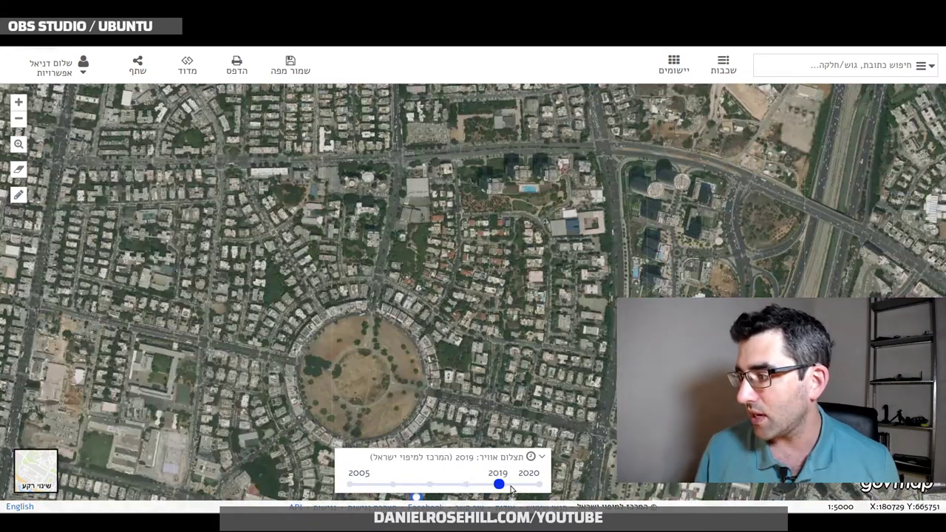
{"action": "left_click", "coordinate": [541, 487]}
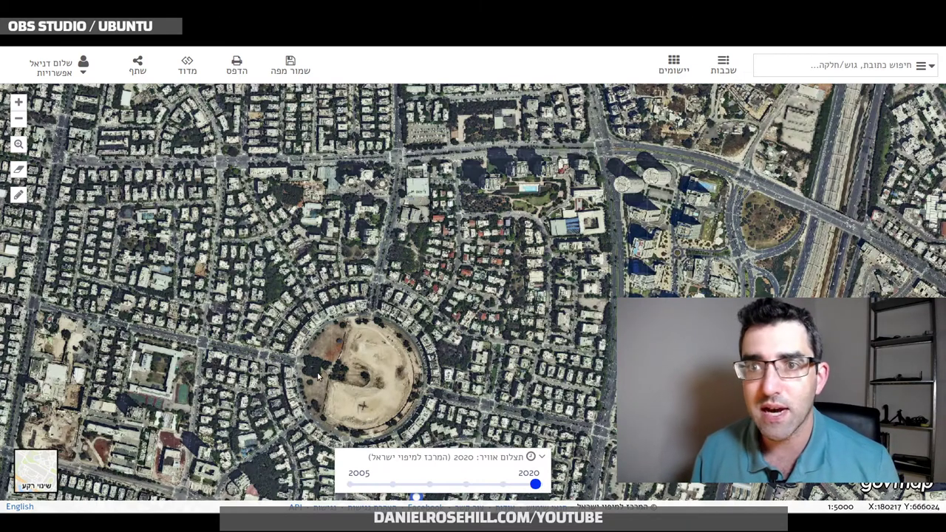
Step: Pan west to the coastline and zoom in on the beachfront park and pool complex
{"action": "scroll", "coordinate": [368, 332], "scroll_direction": "up", "scroll_amount": 1}
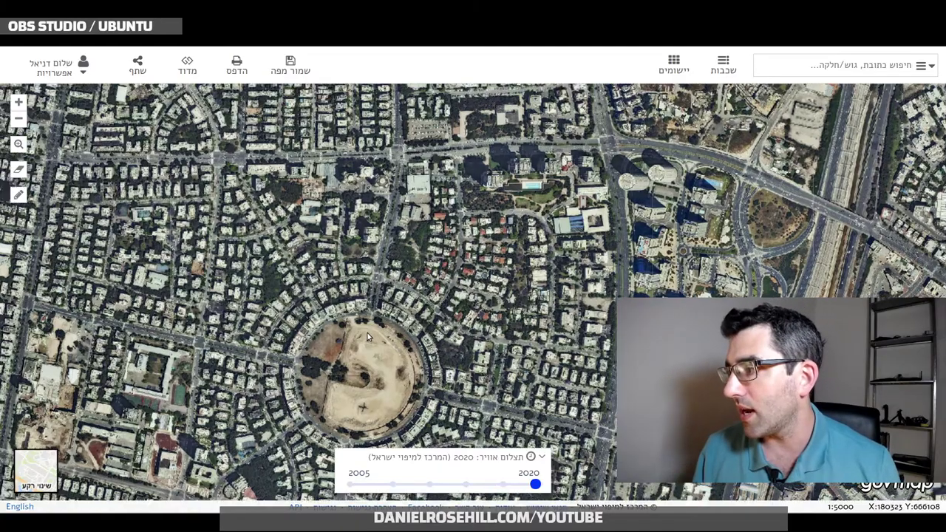
{"action": "scroll", "coordinate": [267, 342], "scroll_direction": "up", "scroll_amount": 1}
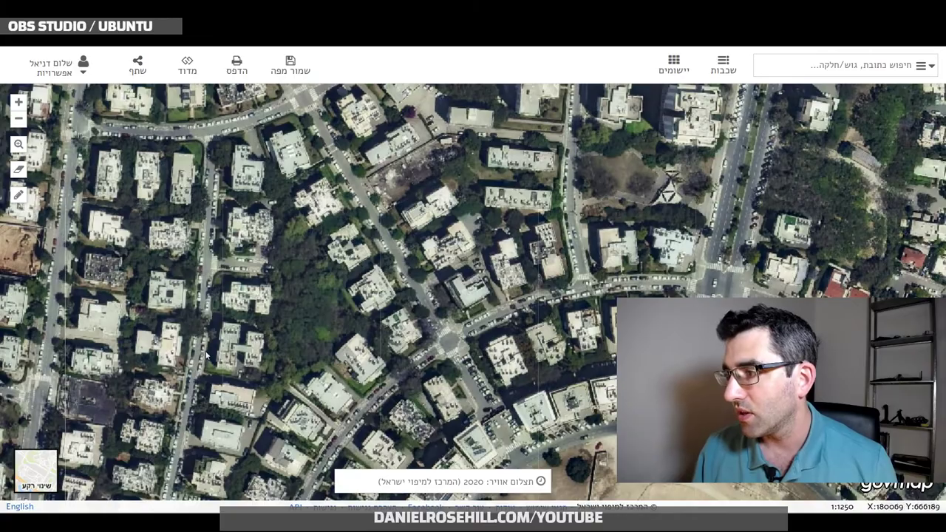
{"action": "scroll", "coordinate": [207, 356], "scroll_direction": "down", "scroll_amount": 2}
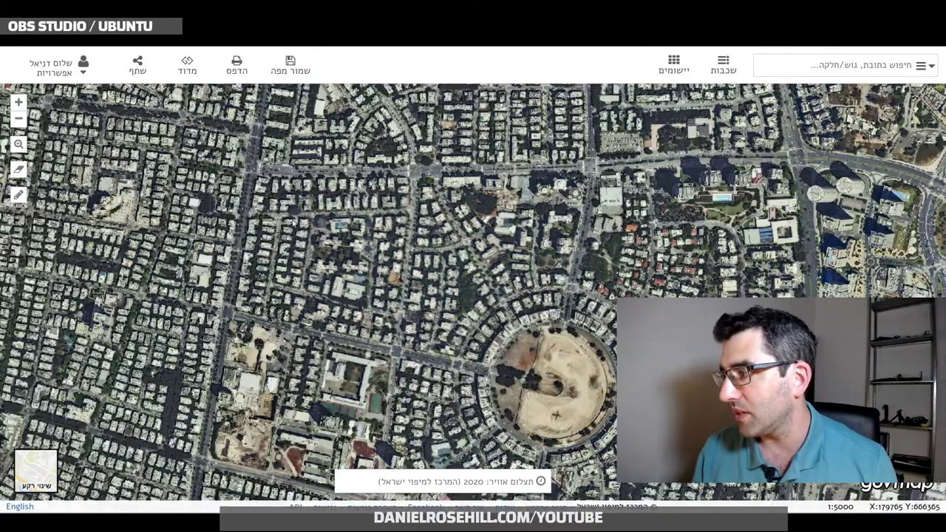
{"action": "left_click_drag", "start_coordinate": [294, 220], "coordinate": [501, 258]}
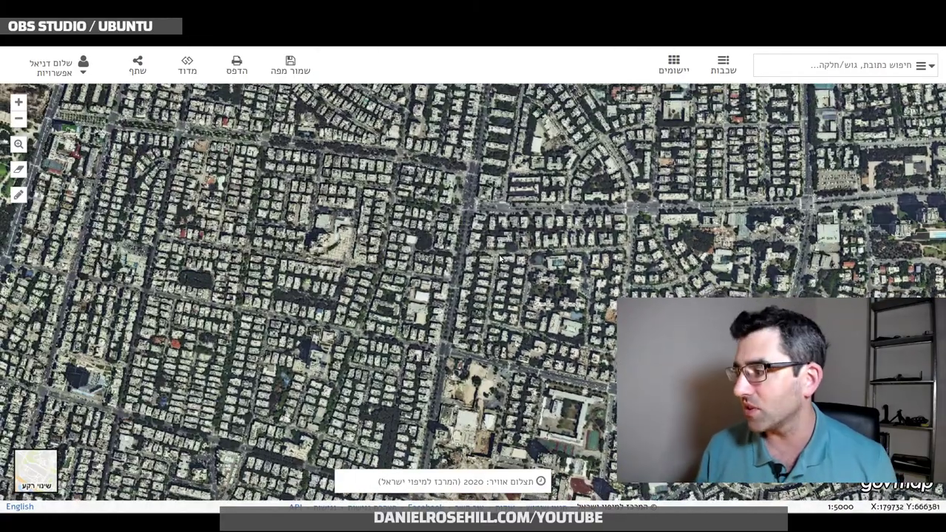
{"action": "left_click_drag", "start_coordinate": [130, 303], "coordinate": [299, 280]}
{"action": "left_click_drag", "start_coordinate": [59, 212], "coordinate": [175, 286]}
{"action": "scroll", "coordinate": [175, 286], "scroll_direction": "up", "scroll_amount": 2}
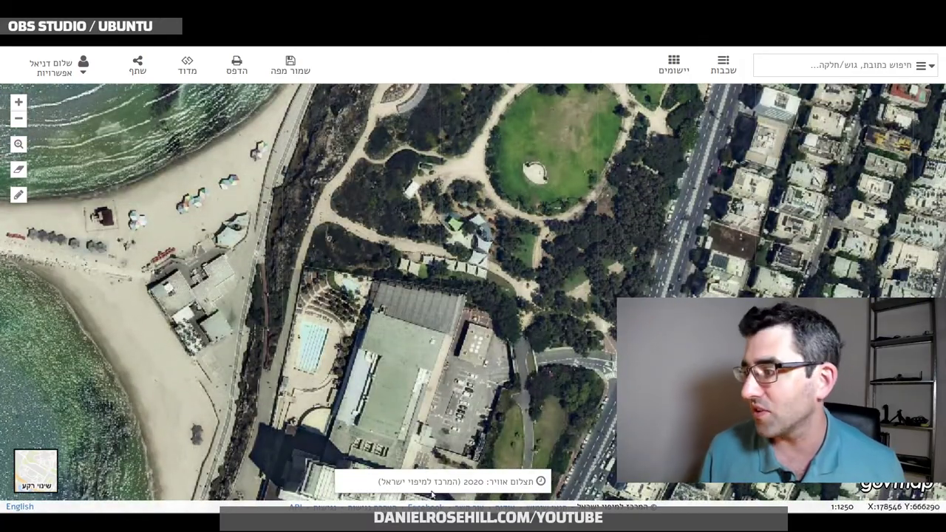
Step: Open the aerial-photo year timeline and toggle the imagery between 2019 and 2020
{"action": "left_click", "coordinate": [484, 482]}
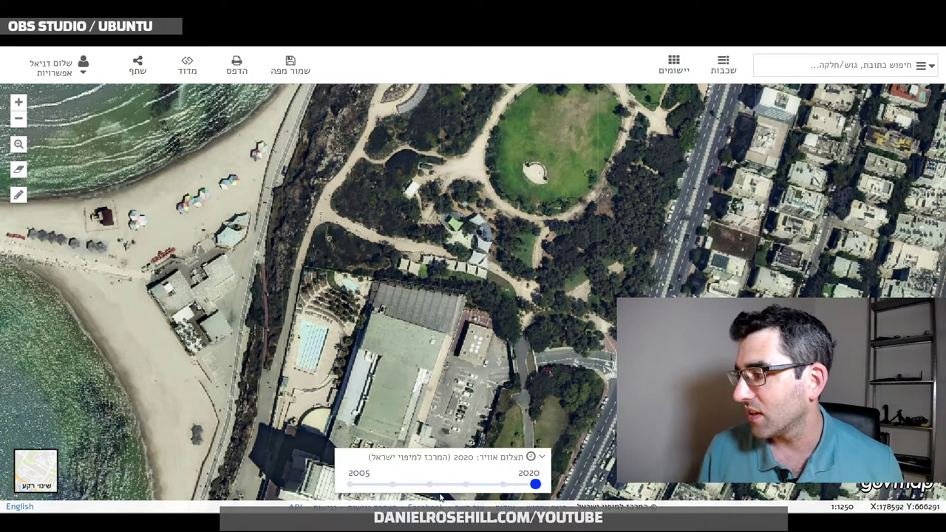
{"action": "left_click", "coordinate": [493, 485]}
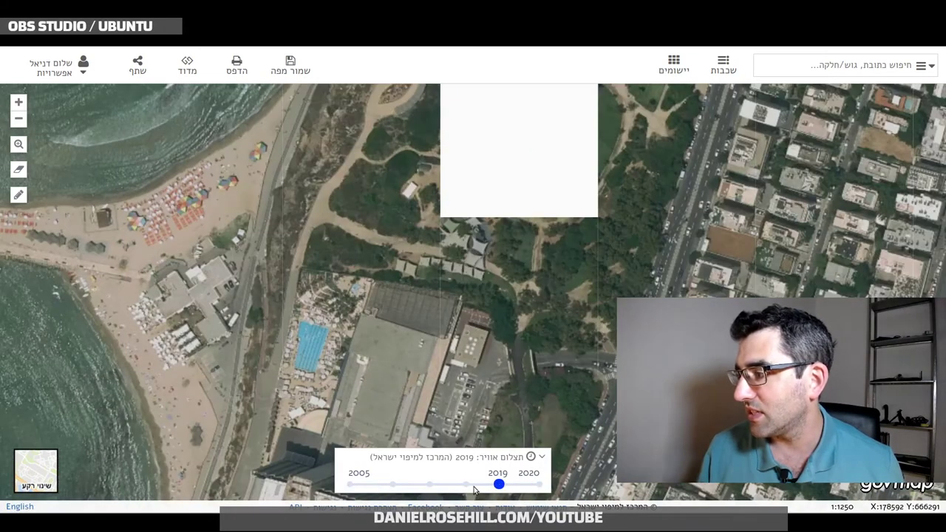
{"action": "left_click", "coordinate": [535, 486]}
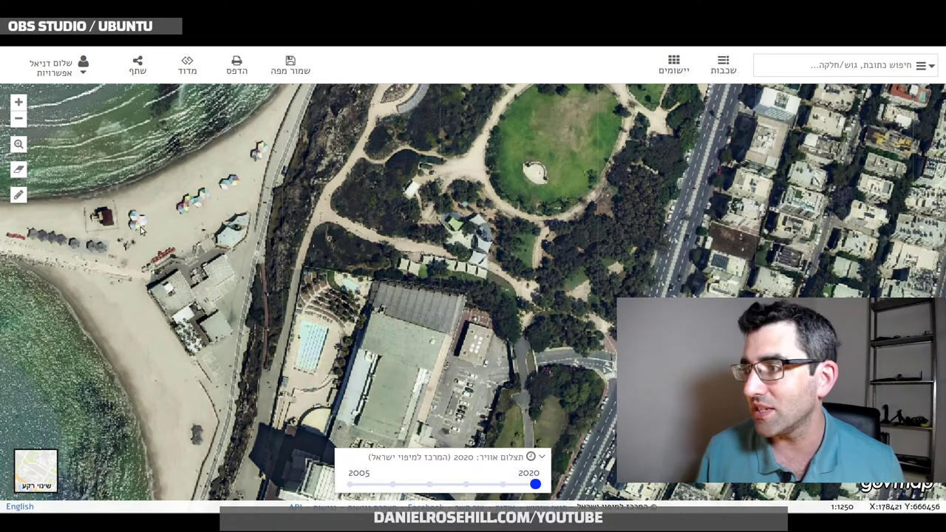
{"action": "left_click", "coordinate": [501, 485]}
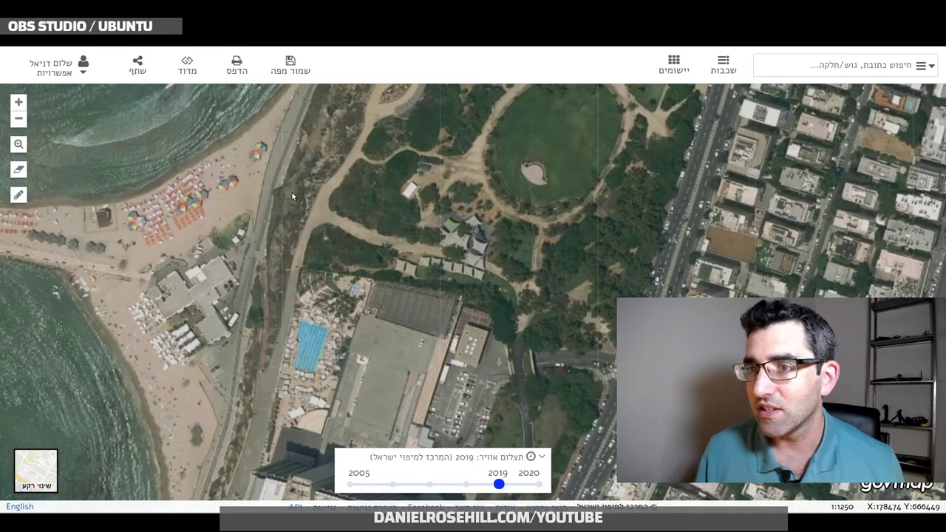
{"action": "left_click", "coordinate": [539, 484]}
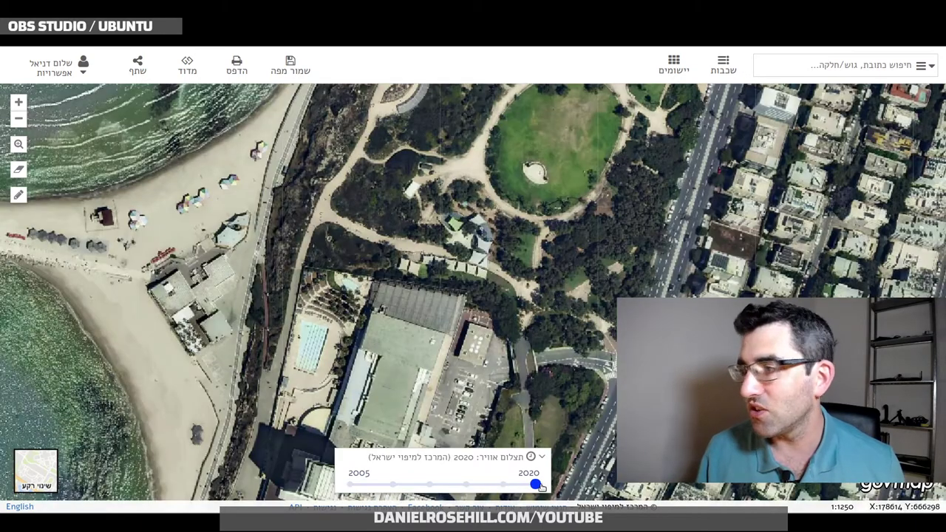
{"action": "left_click", "coordinate": [501, 484]}
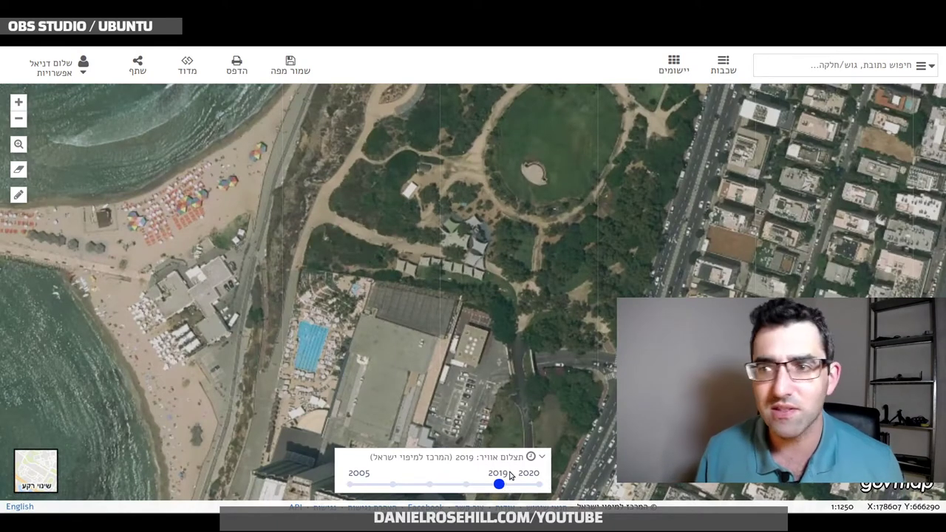
Step: Step back through the 2018 and 2010 aerial photos, ending on the 2005 imagery
{"action": "left_click", "coordinate": [464, 487]}
{"action": "left_click_drag", "start_coordinate": [463, 487], "coordinate": [499, 484]}
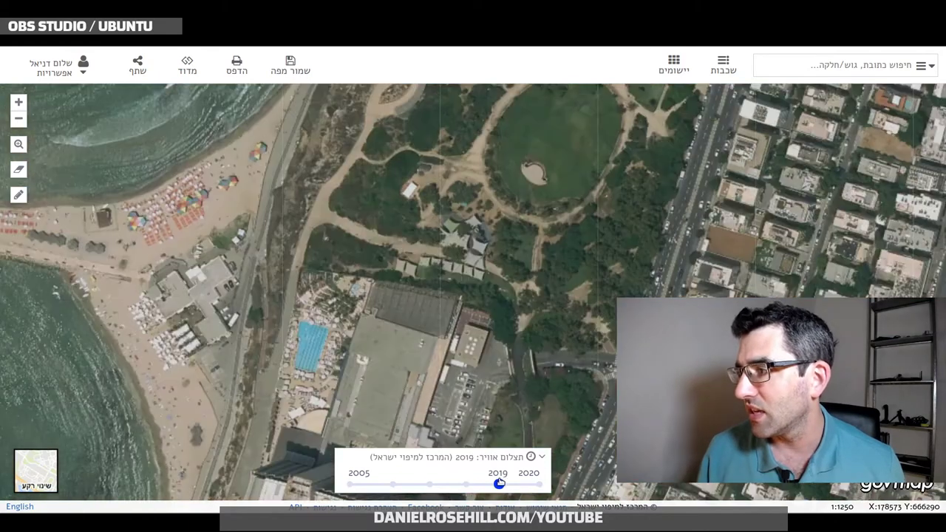
{"action": "left_click", "coordinate": [466, 485]}
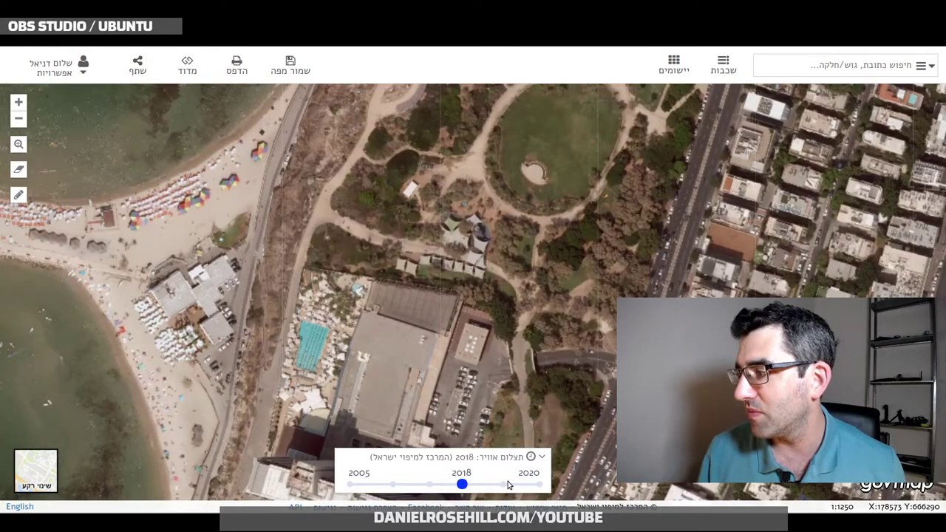
{"action": "left_click", "coordinate": [509, 485]}
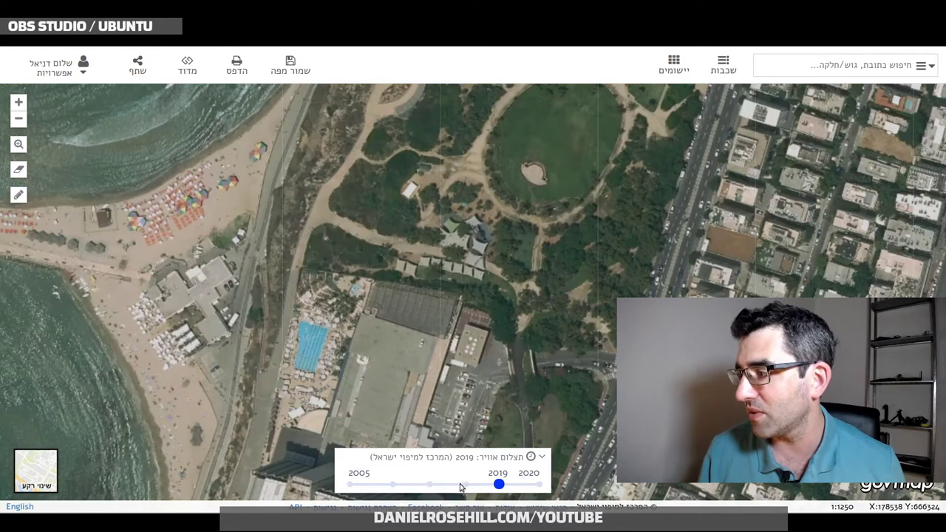
{"action": "left_click", "coordinate": [460, 486]}
{"action": "left_click", "coordinate": [426, 484]}
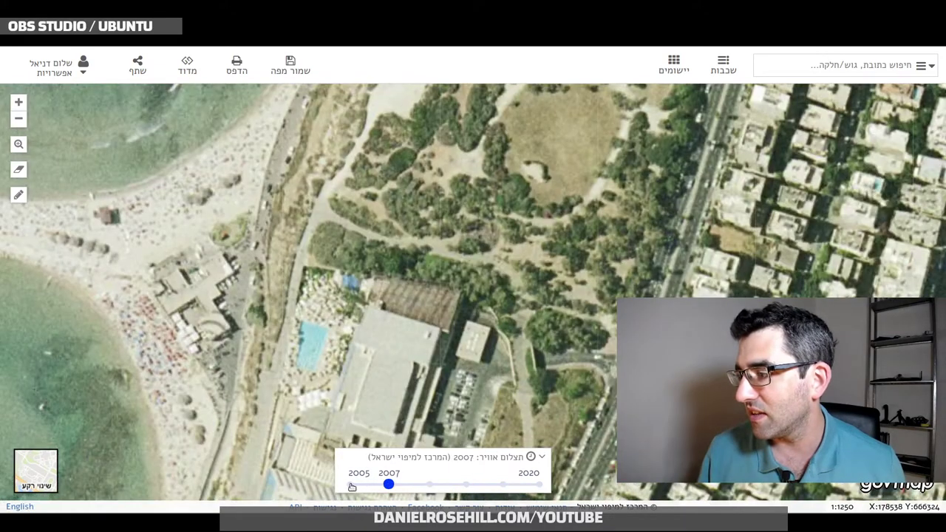
{"action": "left_click", "coordinate": [352, 485]}
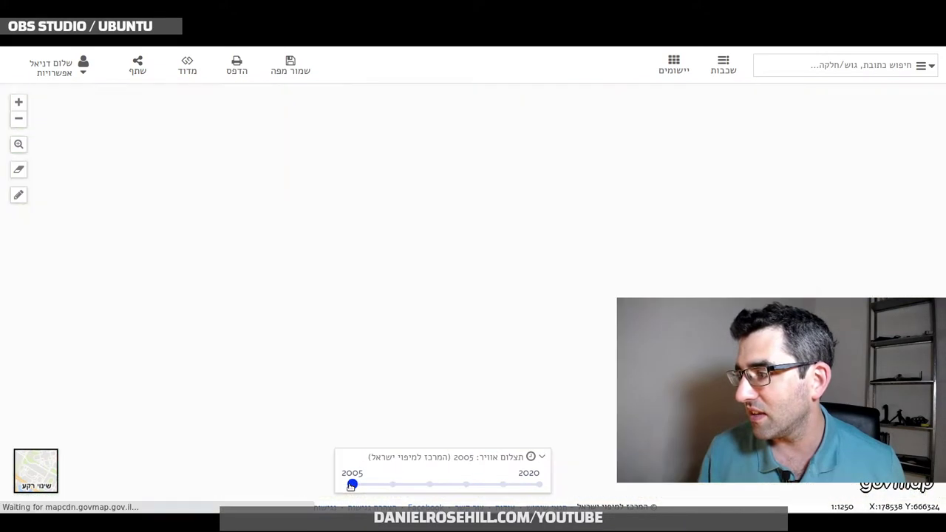
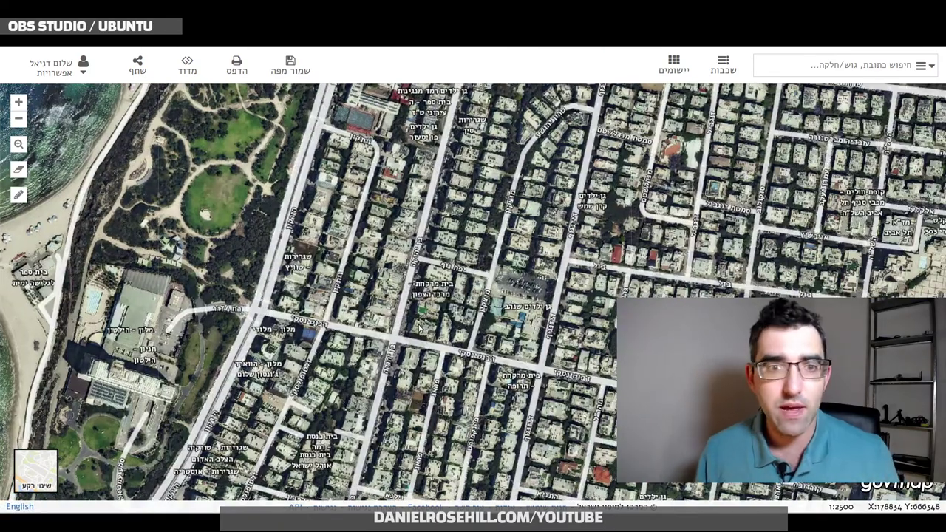
Step: Zoom in and set the basemap to 'תצלום אויר', the unlabelled 2020 aerial photo
{"action": "scroll", "coordinate": [487, 316], "scroll_direction": "up", "scroll_amount": 1}
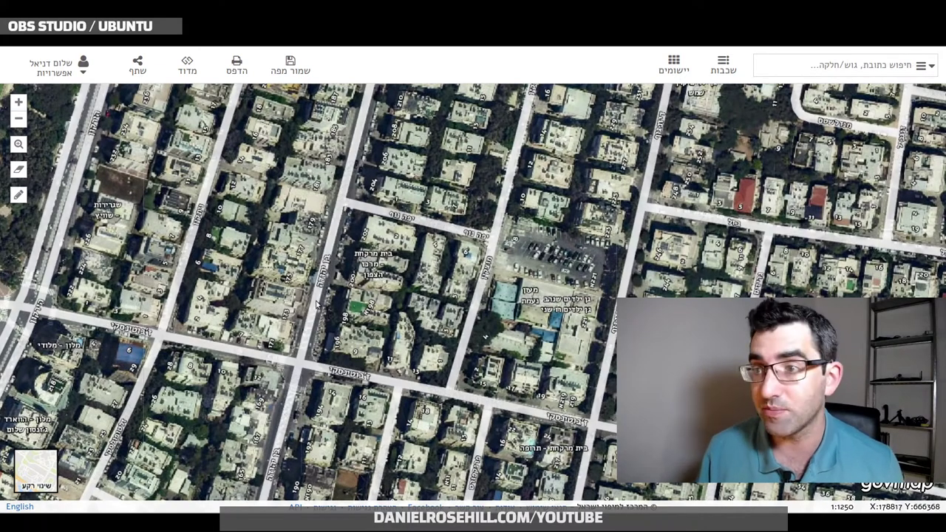
{"action": "left_click", "coordinate": [37, 474]}
{"action": "left_click", "coordinate": [101, 382]}
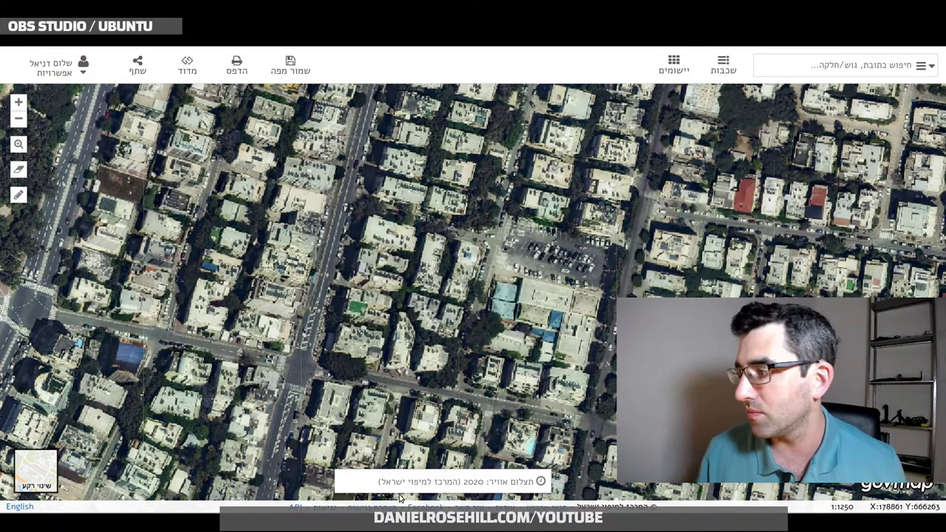
Step: Switch the background back to the labelled 'תצלום אויר משולב' aerial photo
{"action": "left_click", "coordinate": [30, 472]}
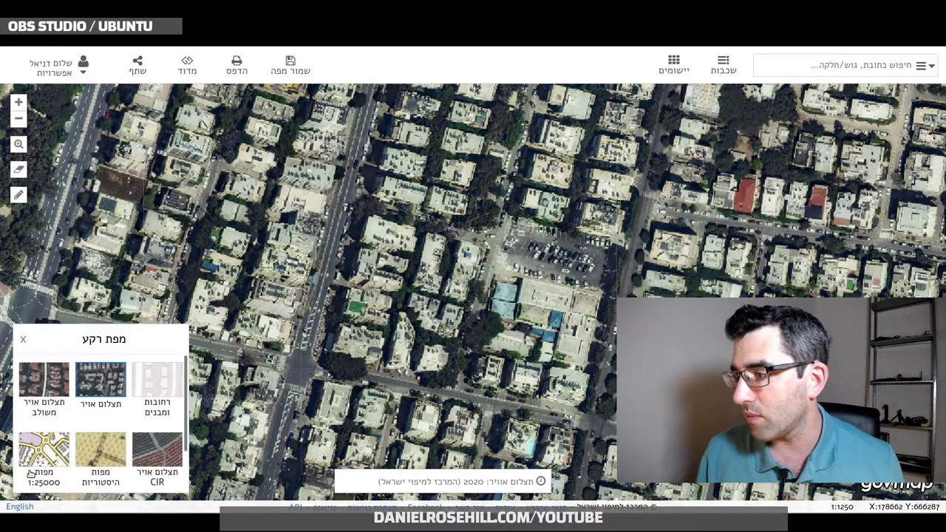
{"action": "left_click", "coordinate": [44, 380]}
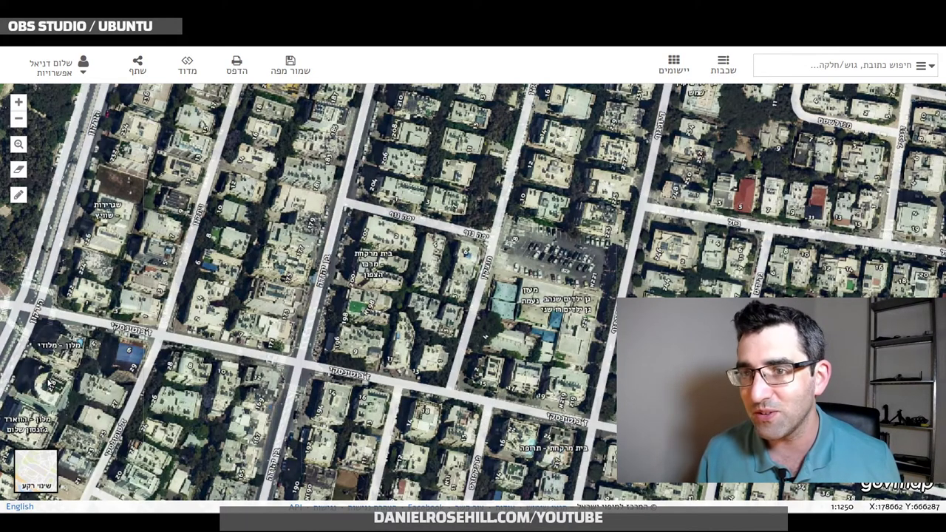
{"action": "scroll", "coordinate": [415, 346], "scroll_direction": "down", "scroll_amount": 1}
{"action": "scroll", "coordinate": [347, 368], "scroll_direction": "up", "scroll_amount": 1}
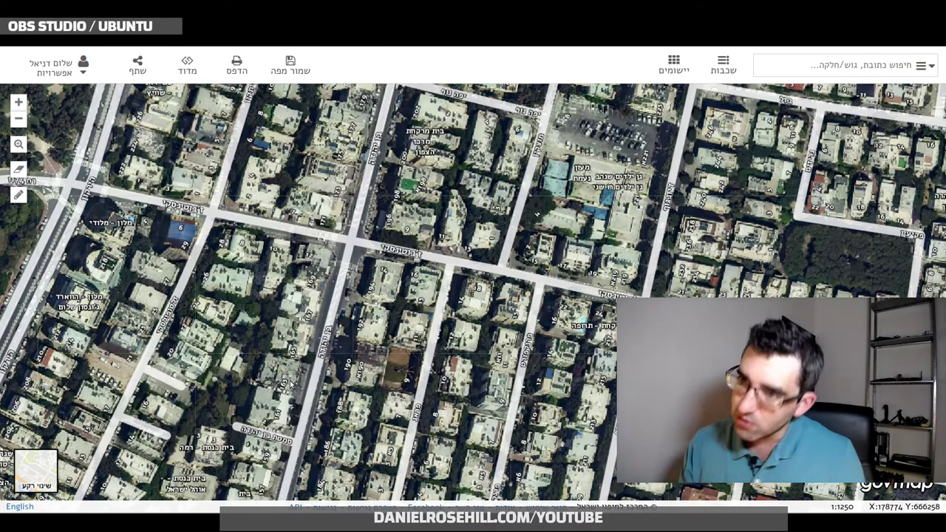
Step: Pan south-east to nearby streets and bring up the background-map chooser
{"action": "left_click_drag", "start_coordinate": [198, 243], "coordinate": [304, 266]}
{"action": "left_click_drag", "start_coordinate": [245, 340], "coordinate": [184, 314]}
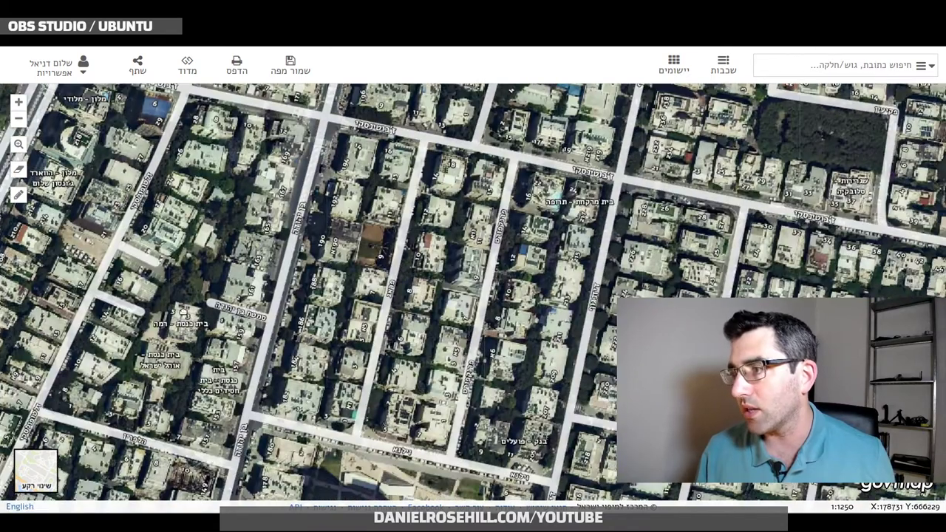
{"action": "left_click", "coordinate": [42, 488]}
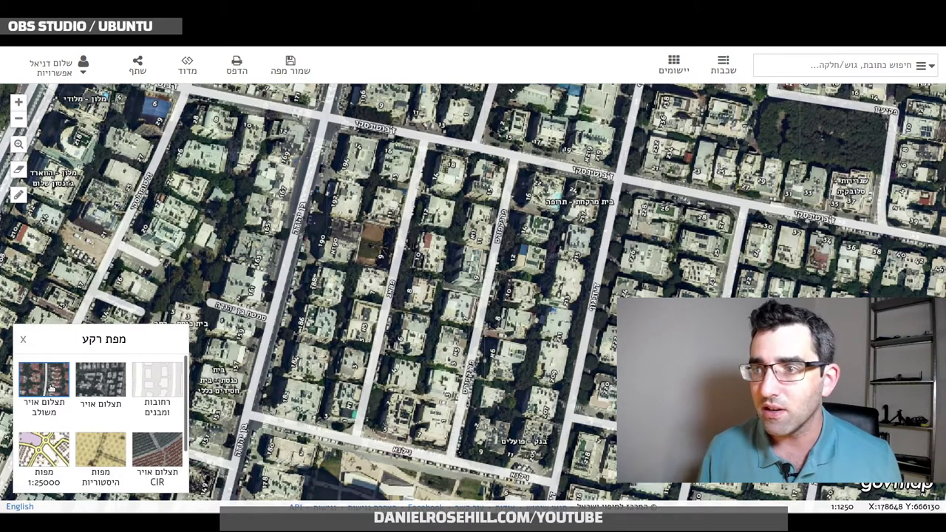
Step: Switch to the 'תצלום אויר CIR' false-colour basemap and frame the coastal park and beach
{"action": "left_click", "coordinate": [156, 459]}
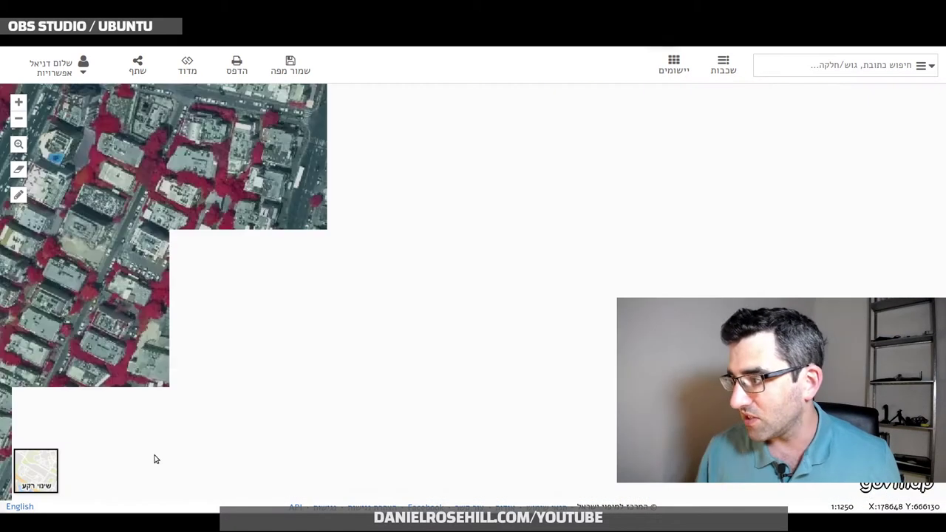
{"action": "scroll", "coordinate": [278, 307], "scroll_direction": "down", "scroll_amount": 1}
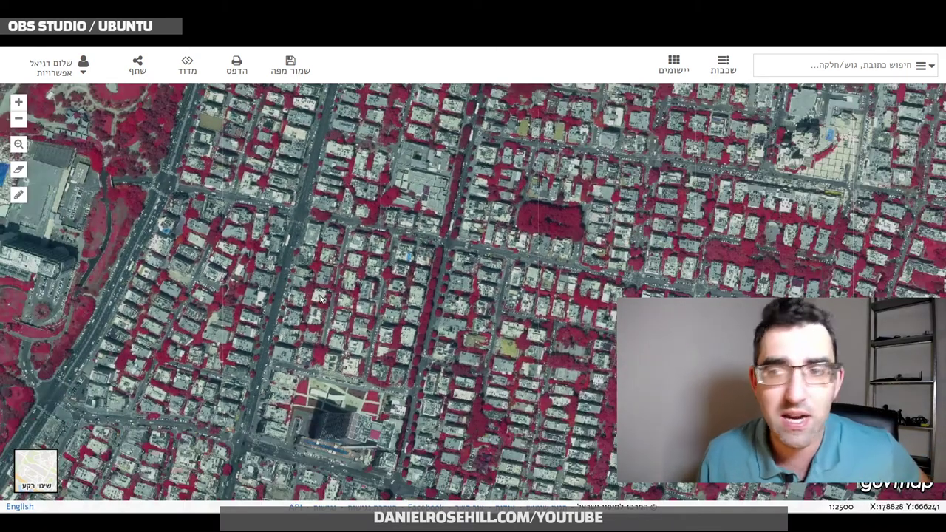
{"action": "scroll", "coordinate": [523, 304], "scroll_direction": "down", "scroll_amount": 1}
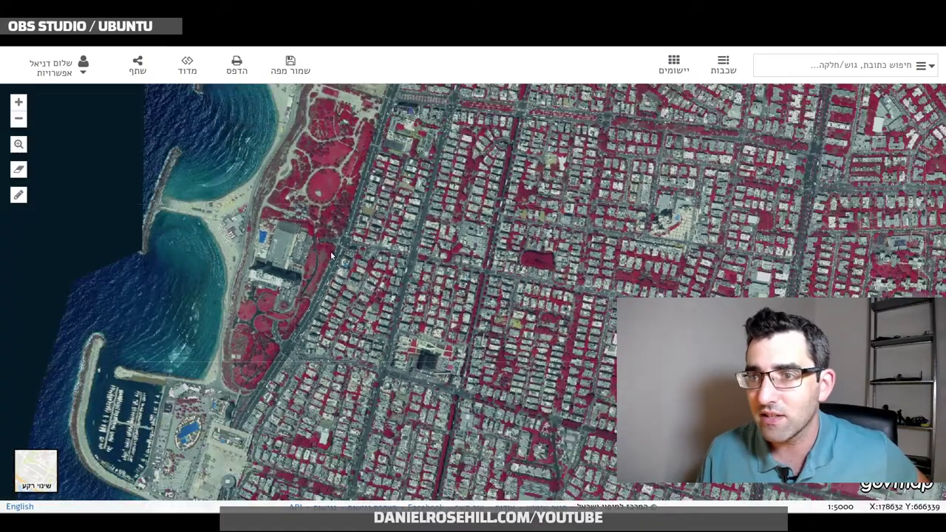
{"action": "scroll", "coordinate": [333, 255], "scroll_direction": "up", "scroll_amount": 2}
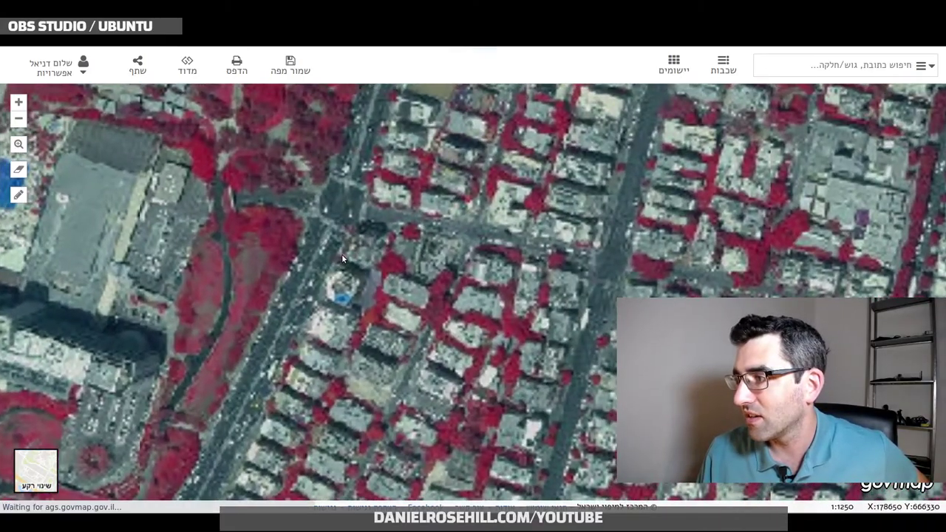
{"action": "scroll", "coordinate": [297, 289], "scroll_direction": "down", "scroll_amount": 1}
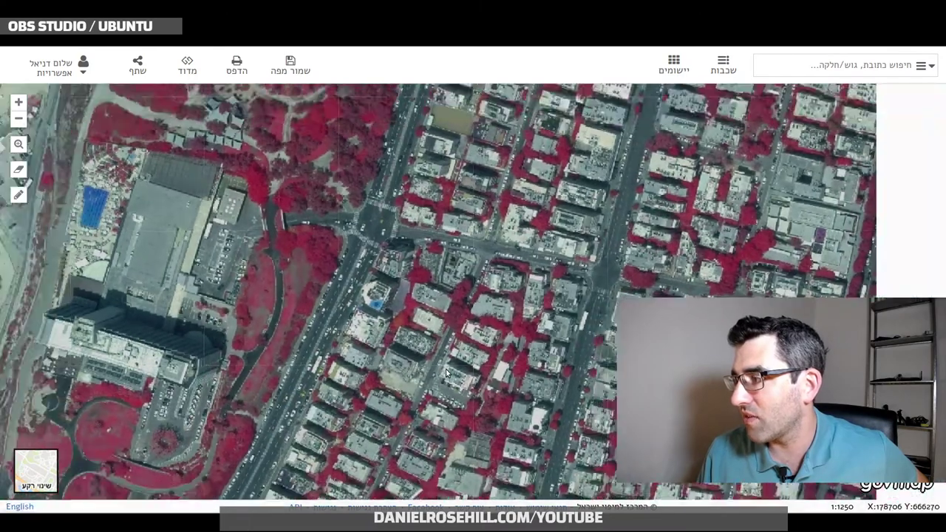
{"action": "left_click_drag", "start_coordinate": [295, 290], "coordinate": [440, 361]}
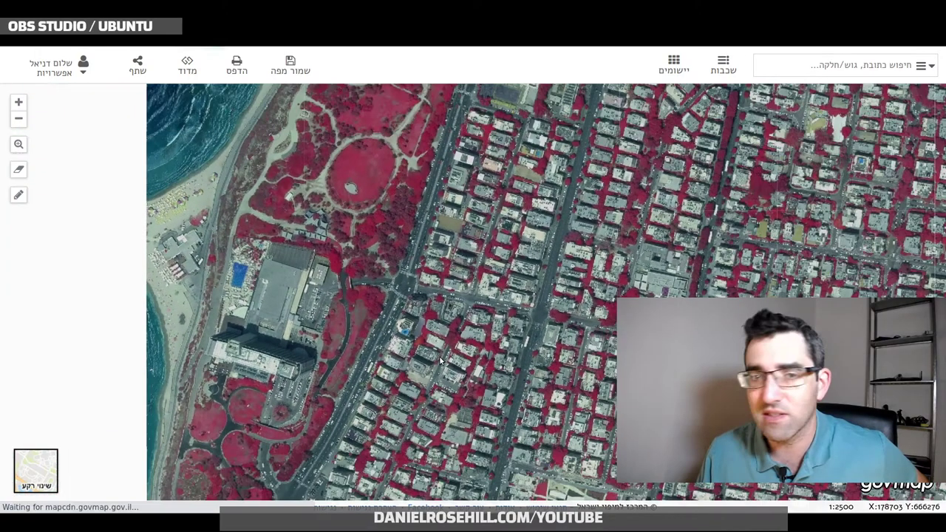
{"action": "left_click", "coordinate": [43, 464]}
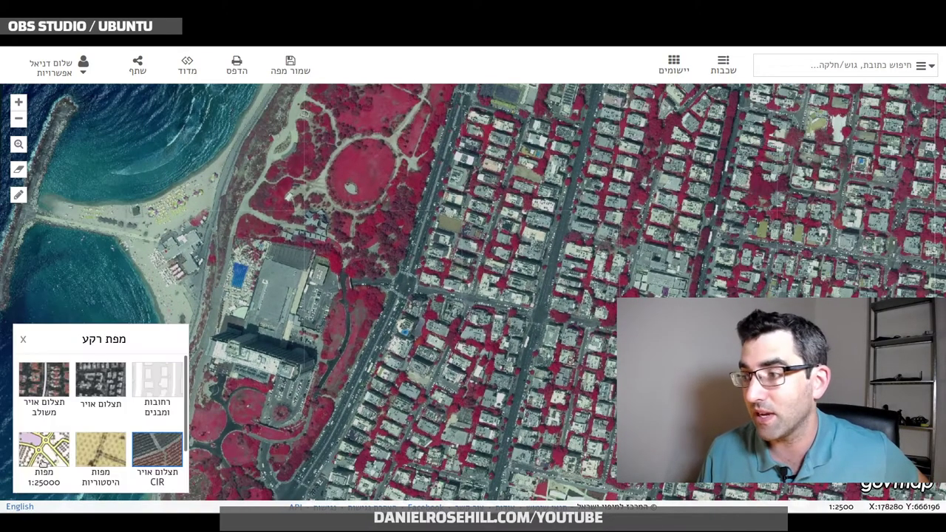
Step: Load the 'תל אביב 1930' historical map and pan it south to the factories
{"action": "left_click", "coordinate": [101, 438]}
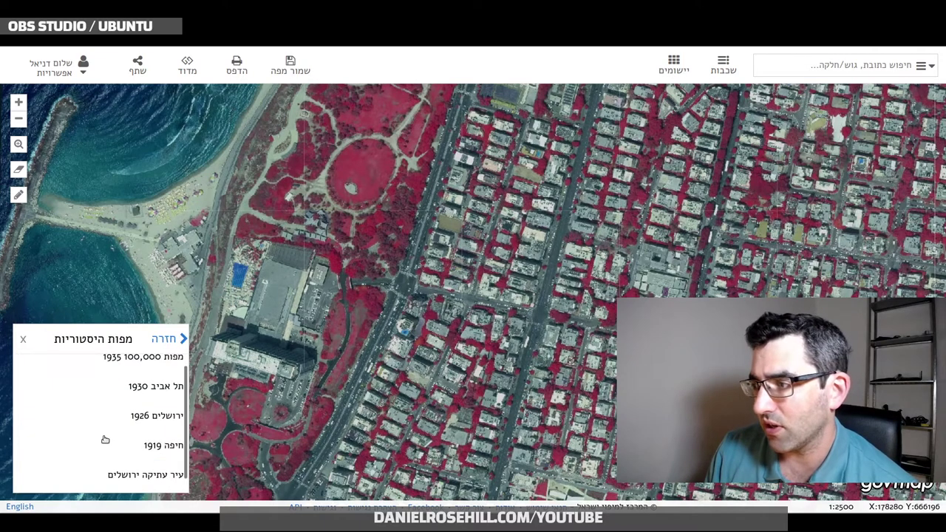
{"action": "scroll", "coordinate": [113, 438], "scroll_direction": "down", "scroll_amount": 1}
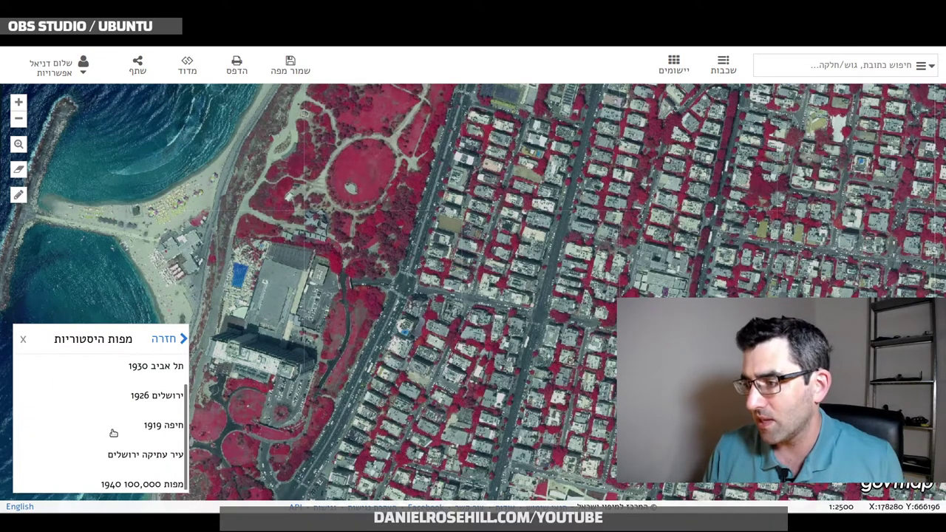
{"action": "scroll", "coordinate": [109, 434], "scroll_direction": "up", "scroll_amount": 2}
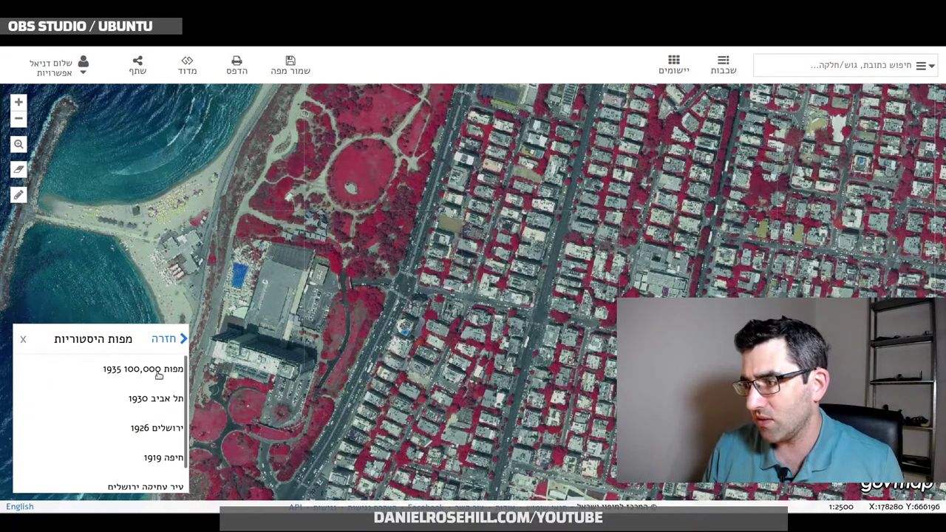
{"action": "left_click", "coordinate": [160, 397]}
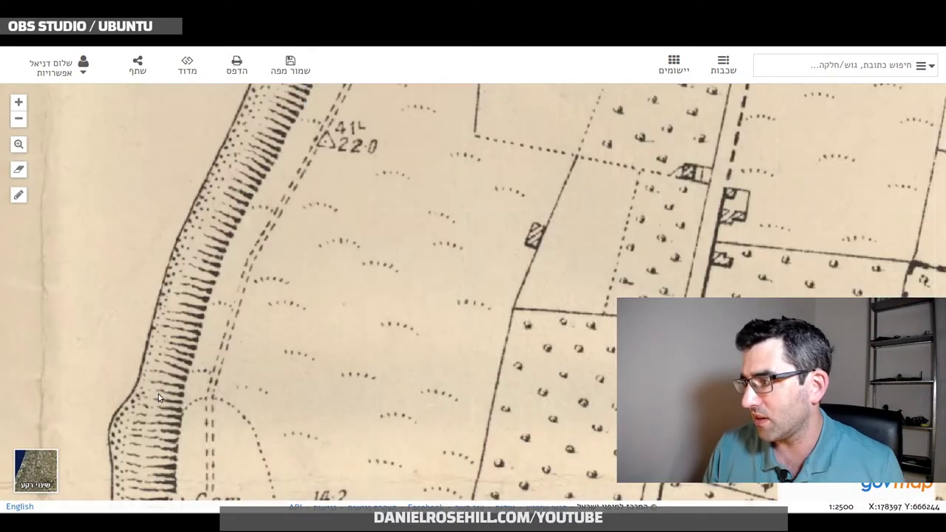
{"action": "scroll", "coordinate": [355, 362], "scroll_direction": "down", "scroll_amount": 1}
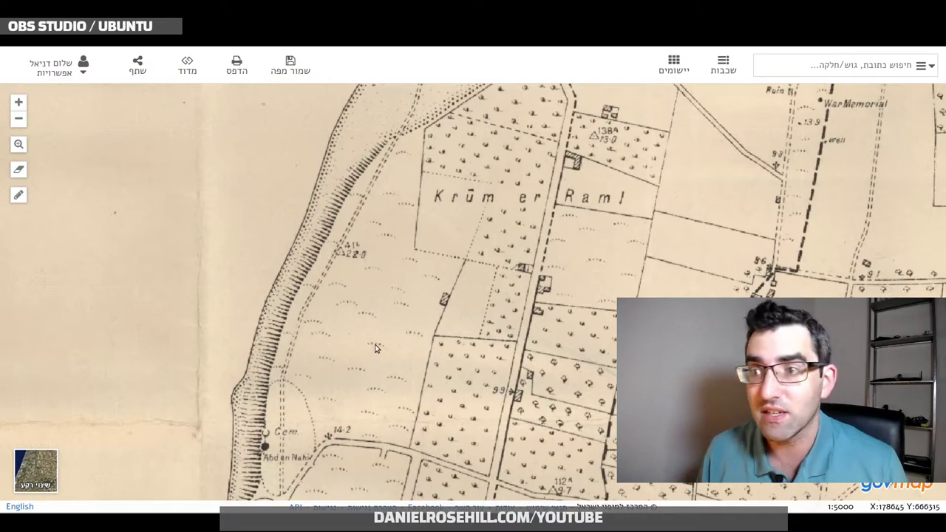
{"action": "left_click_drag", "start_coordinate": [636, 318], "coordinate": [353, 356]}
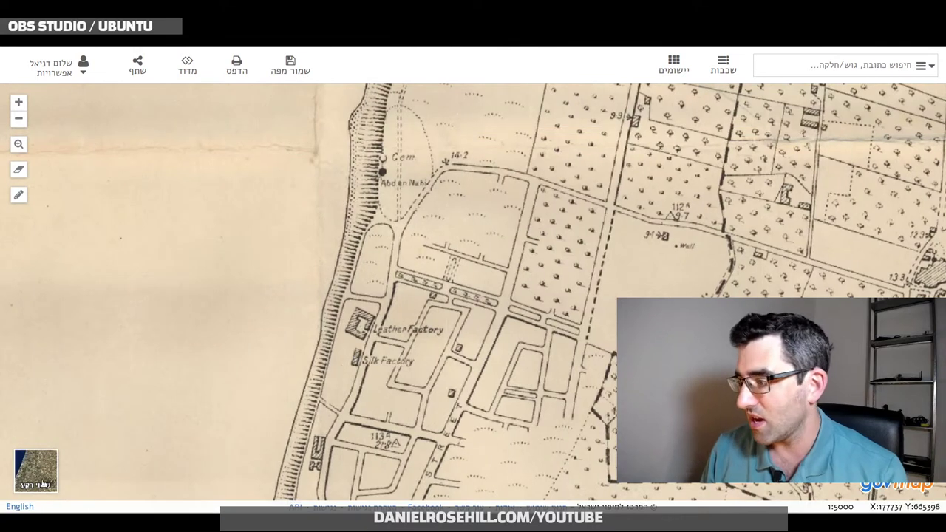
Step: Replace the 1930 historical map with another background thumbnail, leaving the map area blank
{"action": "left_click", "coordinate": [43, 482]}
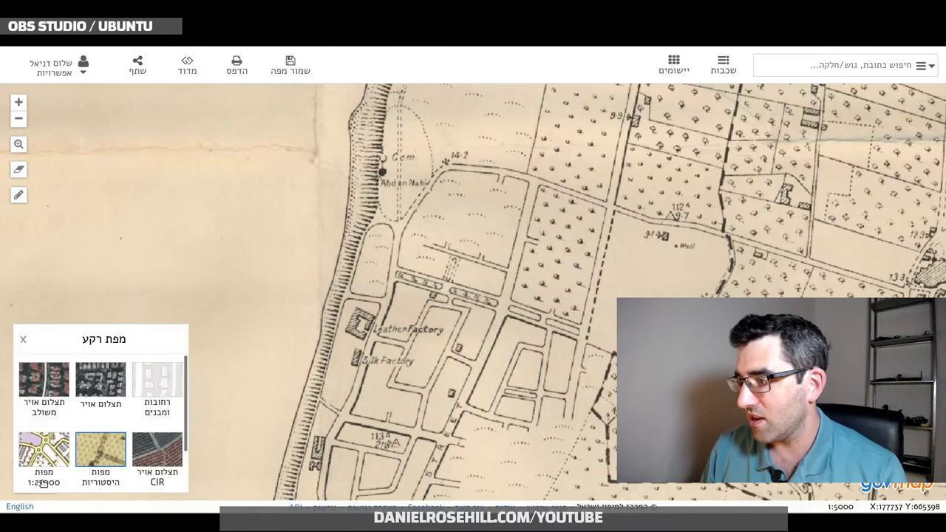
{"action": "left_click", "coordinate": [87, 437]}
{"action": "scroll", "coordinate": [102, 431], "scroll_direction": "down", "scroll_amount": 1}
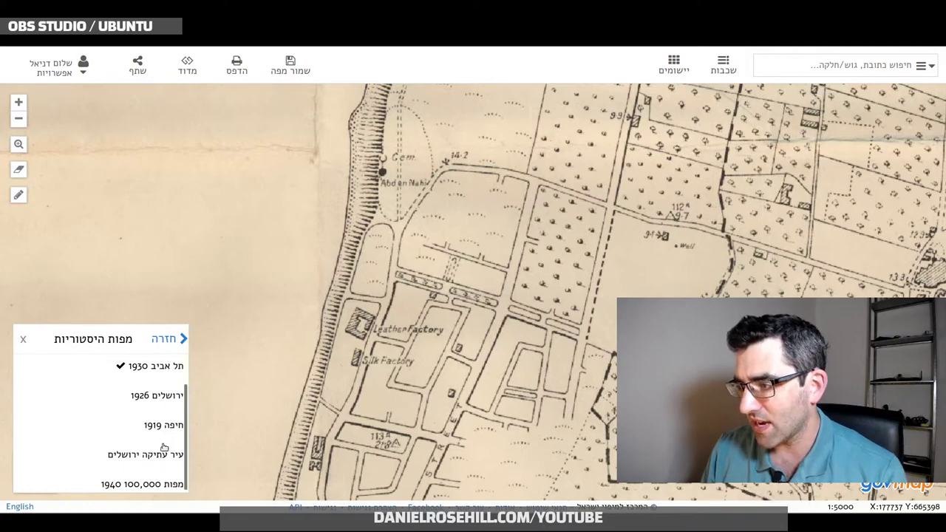
{"action": "scroll", "coordinate": [158, 448], "scroll_direction": "up", "scroll_amount": 1}
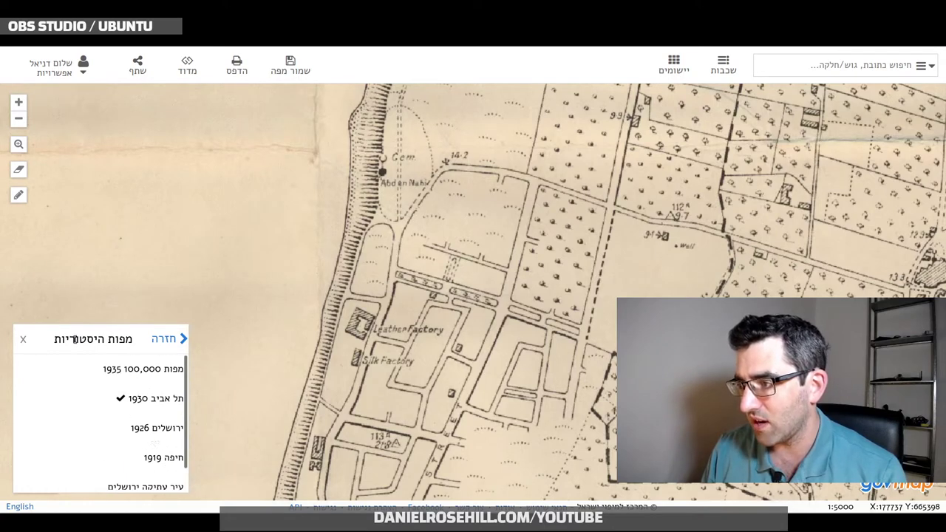
{"action": "left_click", "coordinate": [169, 344]}
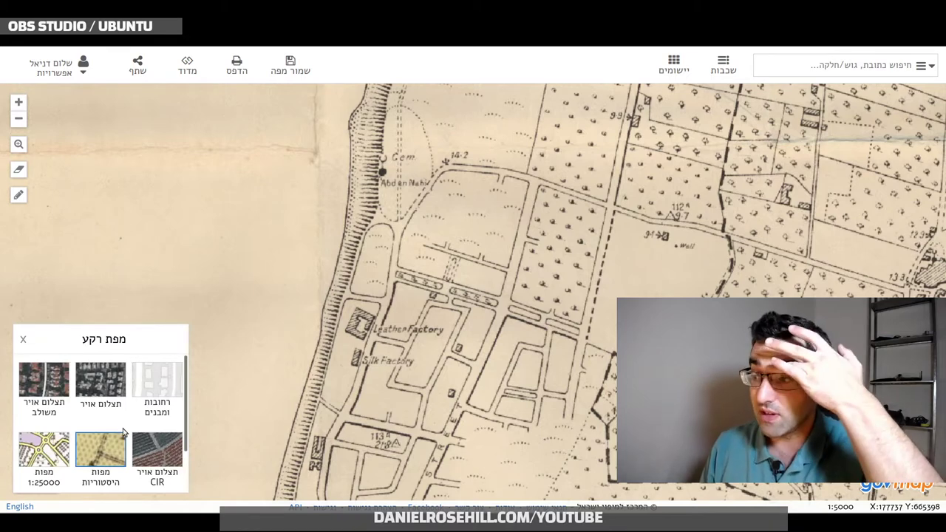
{"action": "scroll", "coordinate": [145, 430], "scroll_direction": "down", "scroll_amount": 1}
{"action": "scroll", "coordinate": [145, 431], "scroll_direction": "up", "scroll_amount": 1}
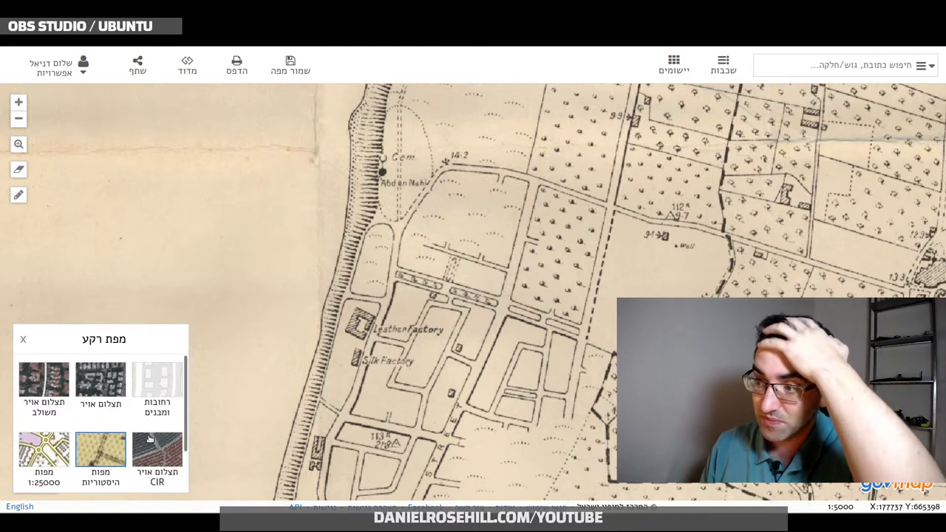
{"action": "scroll", "coordinate": [152, 458], "scroll_direction": "down", "scroll_amount": 2}
{"action": "left_click", "coordinate": [154, 479]}
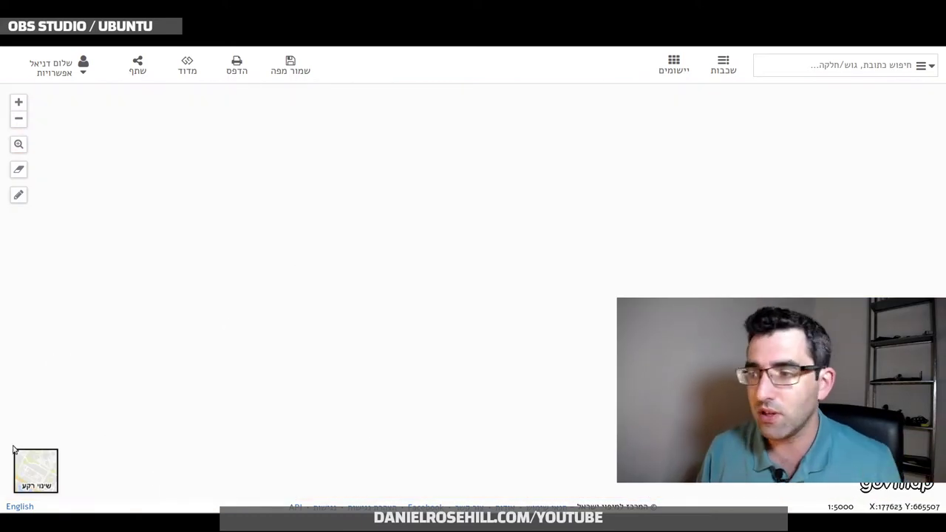
Step: Switch to the streets-and-buildings map and dismiss the layer-editing dialog
{"action": "left_click", "coordinate": [32, 471]}
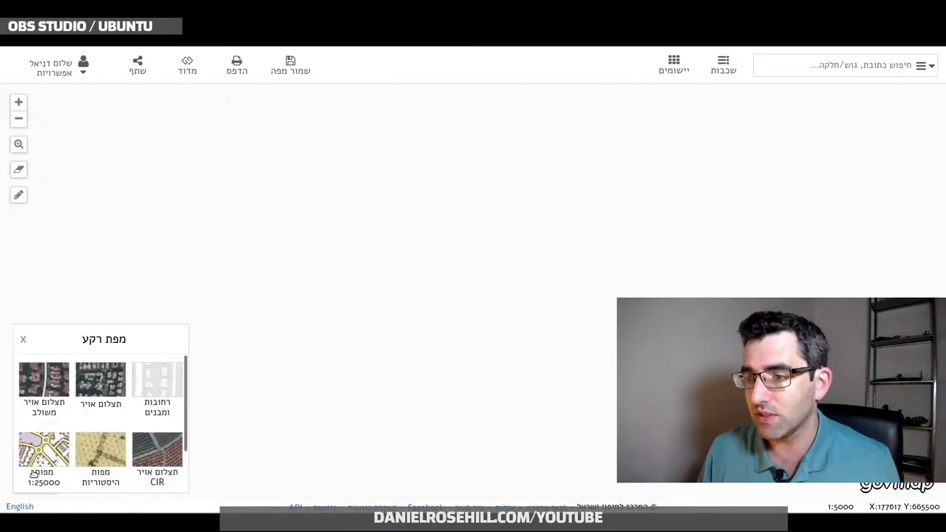
{"action": "left_click", "coordinate": [161, 380]}
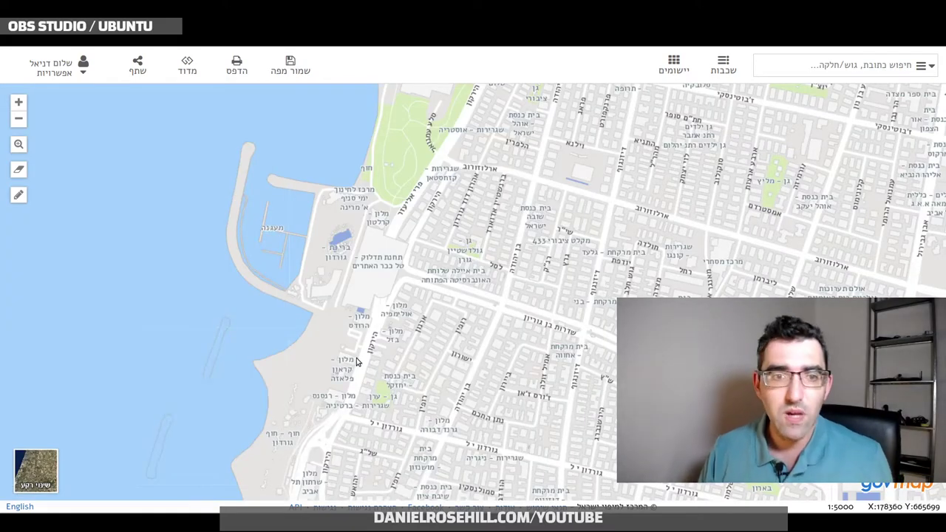
{"action": "scroll", "coordinate": [377, 330], "scroll_direction": "down", "scroll_amount": 1}
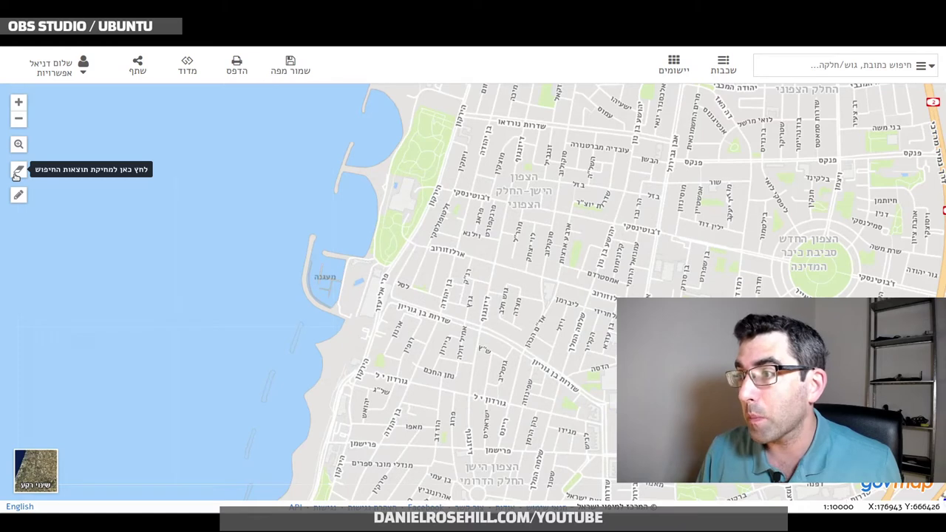
{"action": "left_click", "coordinate": [19, 196]}
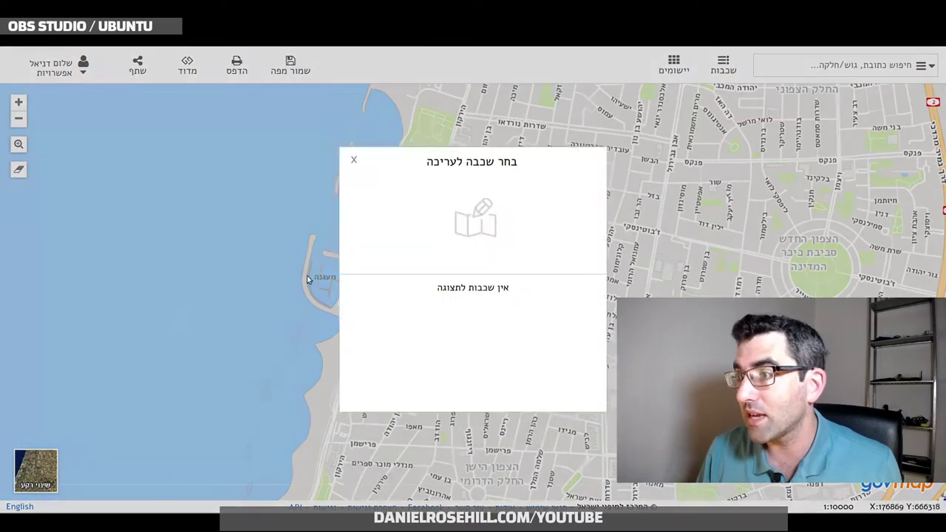
{"action": "left_click", "coordinate": [354, 160]}
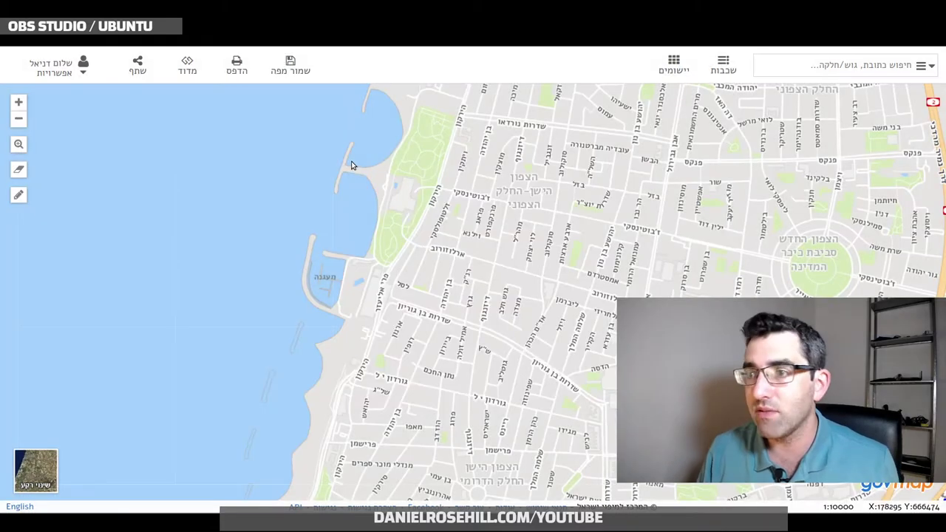
Step: Frame the central Tel Aviv coast on the combined 'תצלום אויר משולב' background
{"action": "scroll", "coordinate": [288, 324], "scroll_direction": "up", "scroll_amount": 2}
{"action": "left_click_drag", "start_coordinate": [289, 324], "coordinate": [473, 296]}
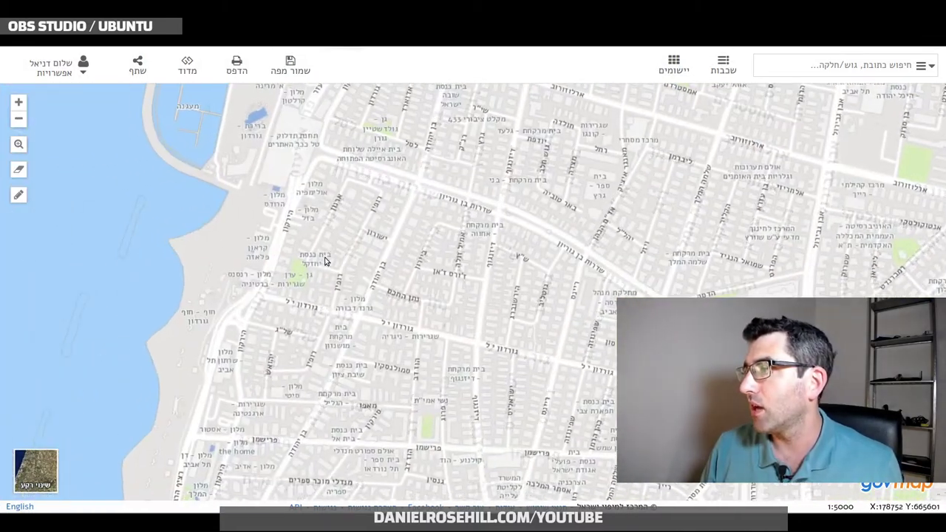
{"action": "left_click", "coordinate": [37, 467]}
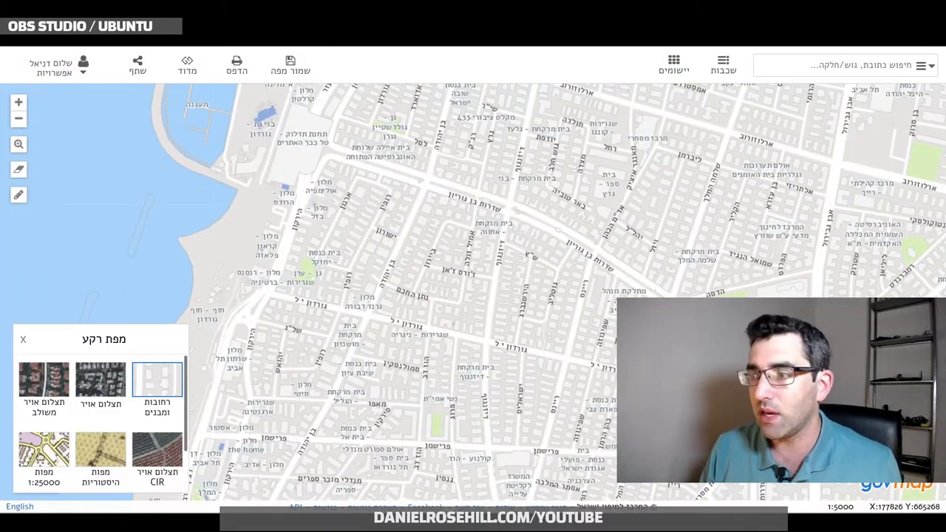
{"action": "left_click", "coordinate": [43, 392]}
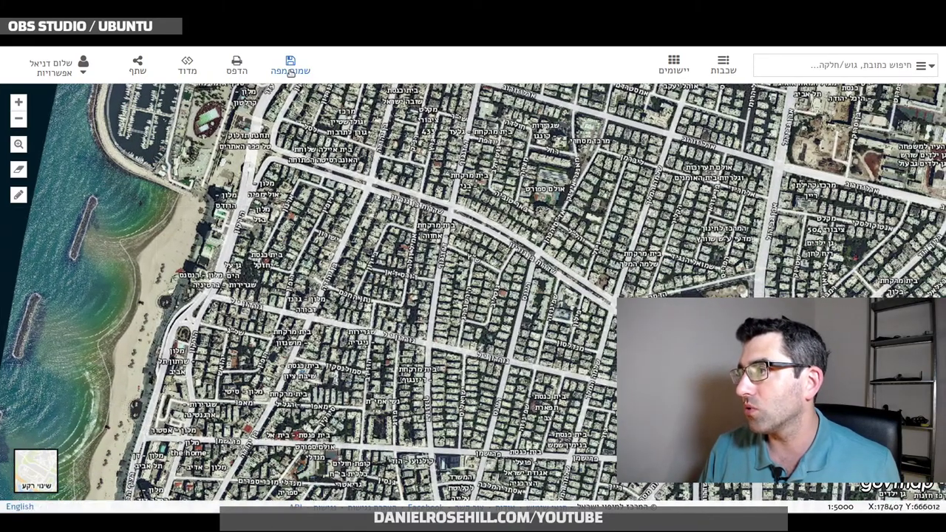
Step: Mark a rectangle of the aerial map and save it as the image govmap.Png
{"action": "left_click", "coordinate": [290, 72]}
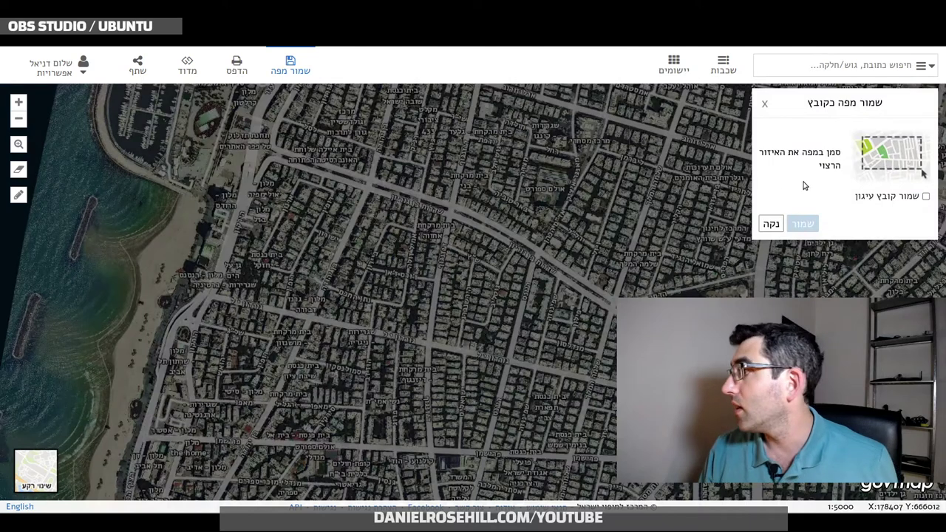
{"action": "left_click_drag", "start_coordinate": [186, 157], "coordinate": [650, 444]}
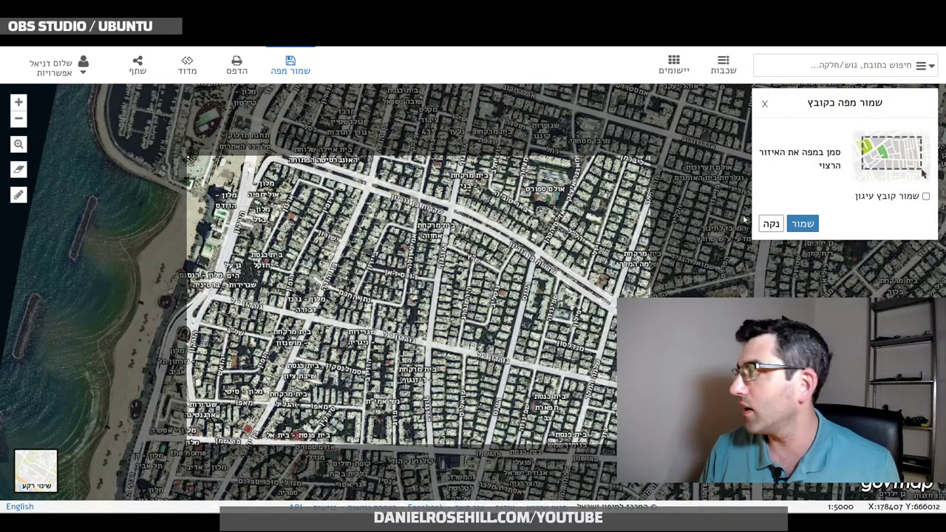
{"action": "left_click", "coordinate": [804, 224]}
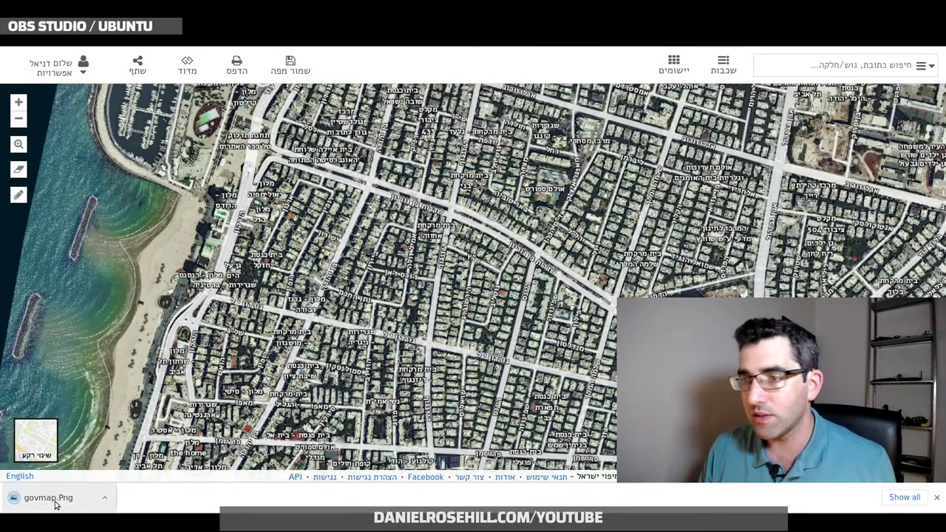
Step: Open the downloaded govmap.Png in GIMP
{"action": "left_click", "coordinate": [51, 502]}
{"action": "scroll", "coordinate": [573, 241], "scroll_direction": "up", "scroll_amount": 1}
{"action": "scroll", "coordinate": [569, 243], "scroll_direction": "up", "scroll_amount": 1}
Step: Quit GIMP, discarding any changes to govmap.Png
{"action": "scroll", "coordinate": [562, 244], "scroll_direction": "down", "scroll_amount": 1}
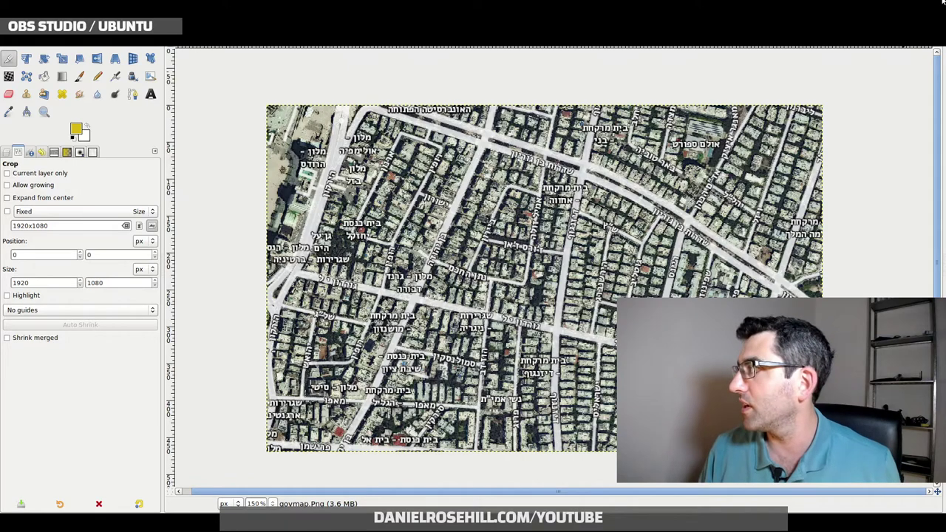
{"action": "left_click", "coordinate": [901, 45]}
{"action": "left_click", "coordinate": [583, 314]}
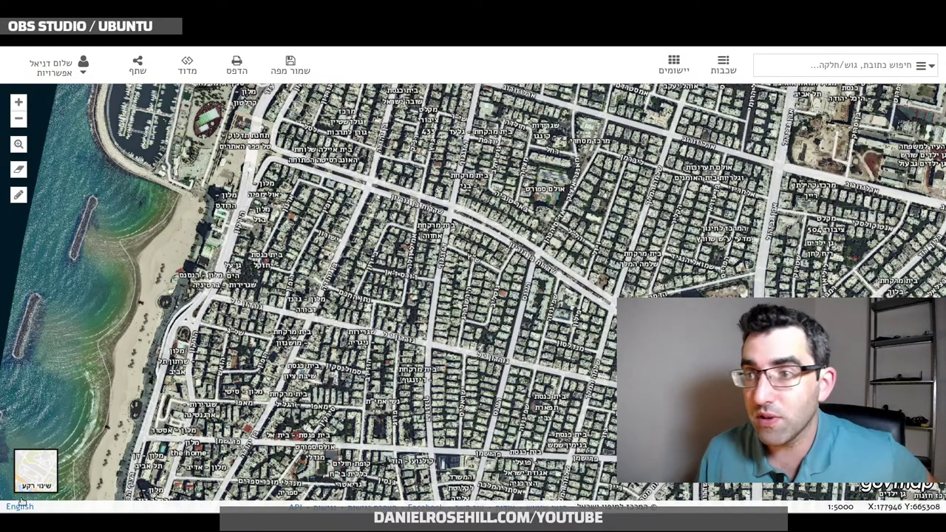
Step: On the streets-and-buildings map, measure a four-corner area polygon and then clear it
{"action": "left_click", "coordinate": [27, 454]}
{"action": "left_click", "coordinate": [149, 380]}
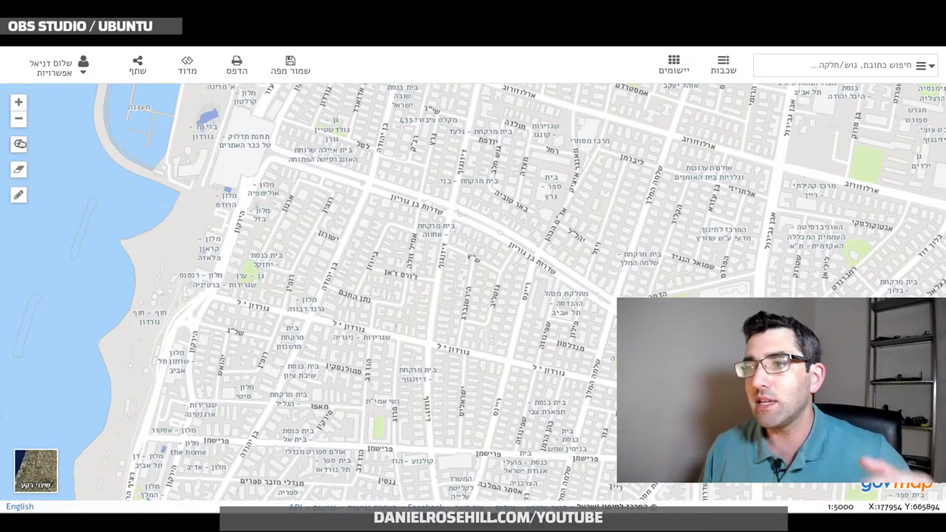
{"action": "left_click", "coordinate": [190, 68]}
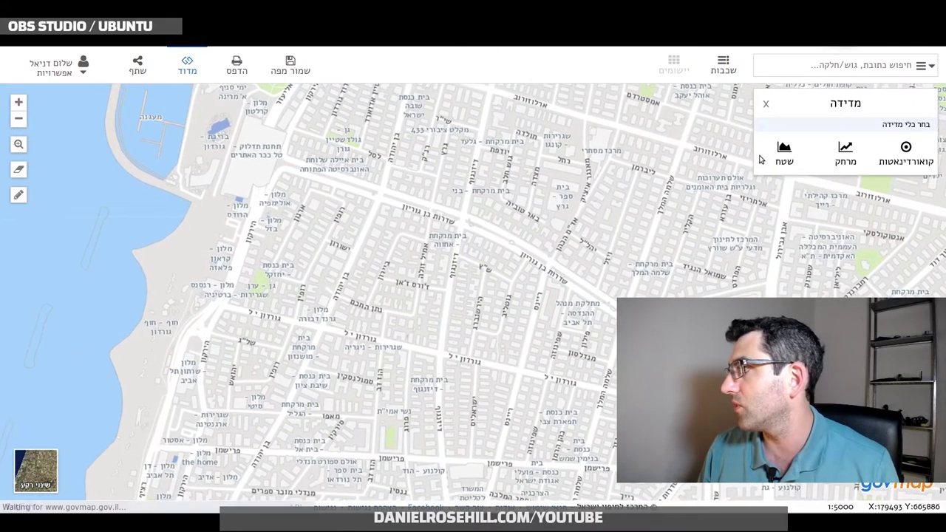
{"action": "left_click", "coordinate": [785, 152]}
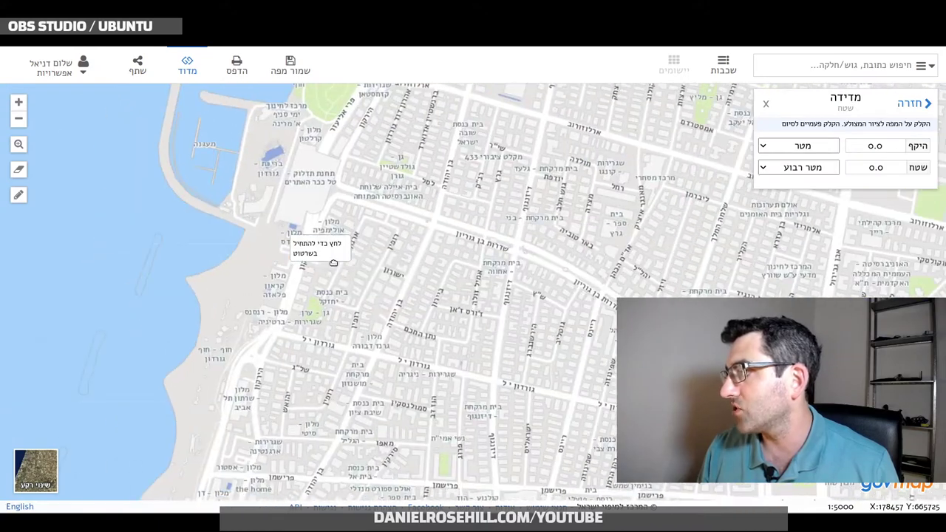
{"action": "left_click", "coordinate": [384, 259]}
{"action": "left_click", "coordinate": [442, 332]}
{"action": "left_click", "coordinate": [480, 263]}
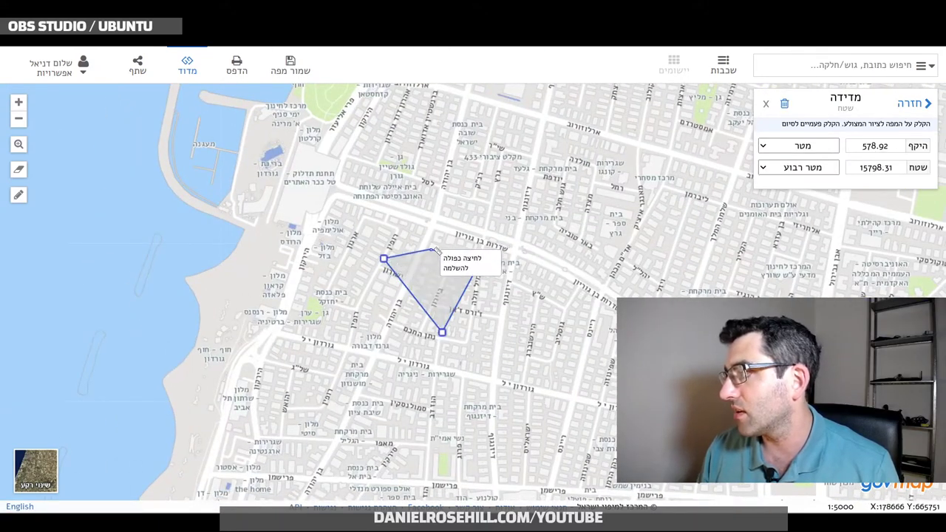
{"action": "left_click", "coordinate": [409, 233]}
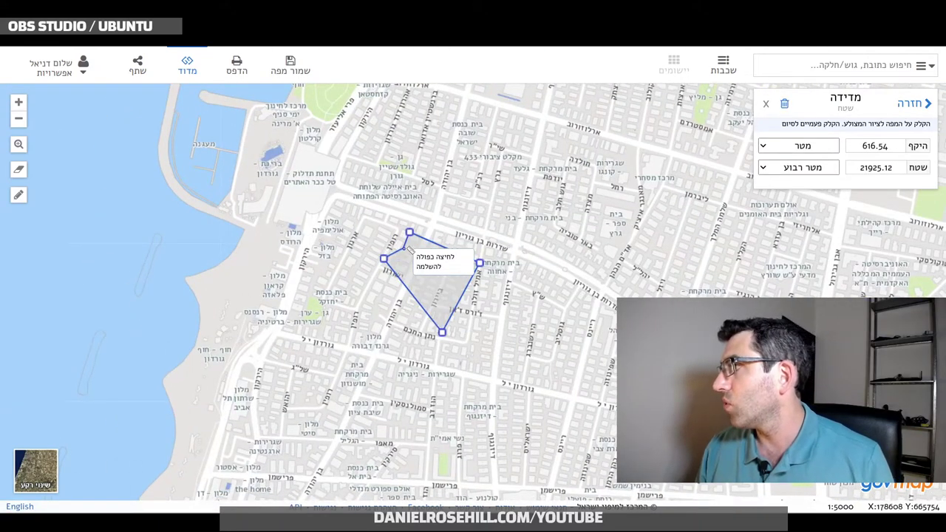
{"action": "left_click", "coordinate": [784, 105]}
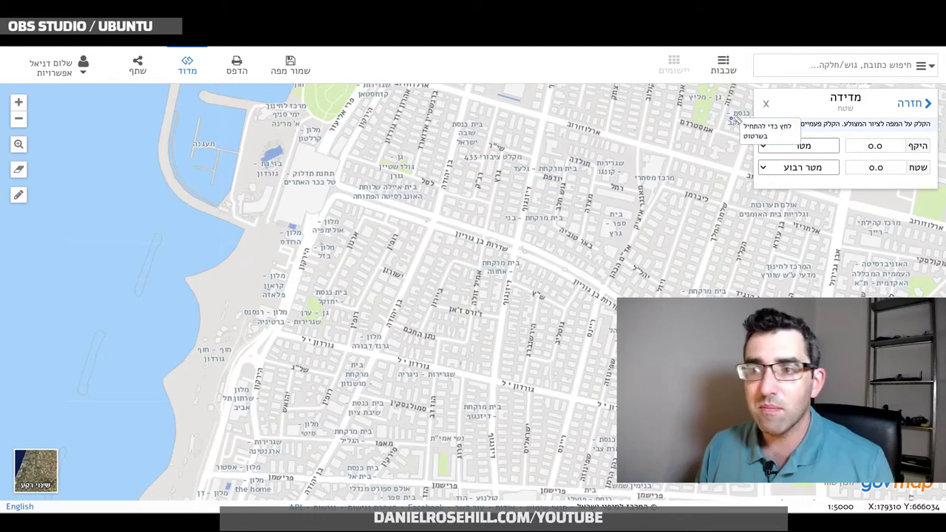
Step: Close the measuring tools and show the search-type options list
{"action": "left_click", "coordinate": [187, 70]}
{"action": "left_click", "coordinate": [188, 70]}
{"action": "left_click", "coordinate": [189, 70]}
{"action": "left_click", "coordinate": [189, 70]}
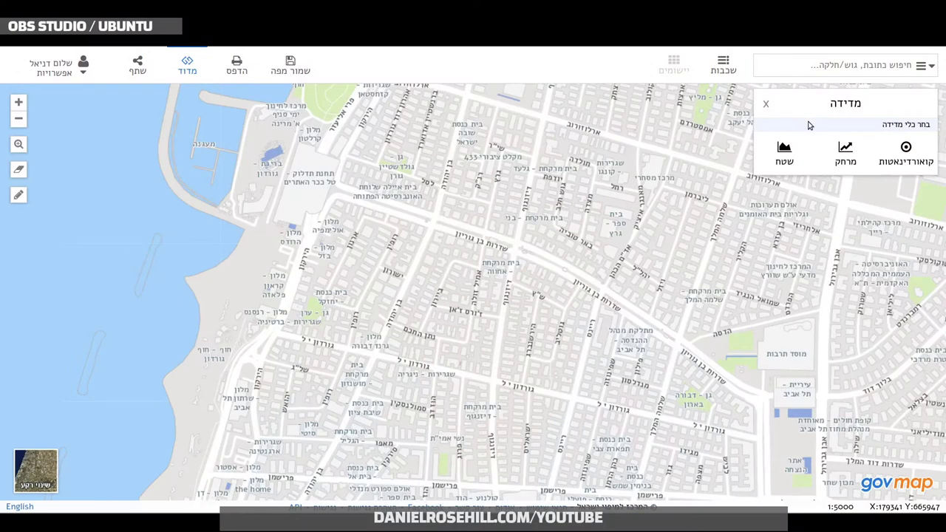
{"action": "left_click", "coordinate": [915, 67]}
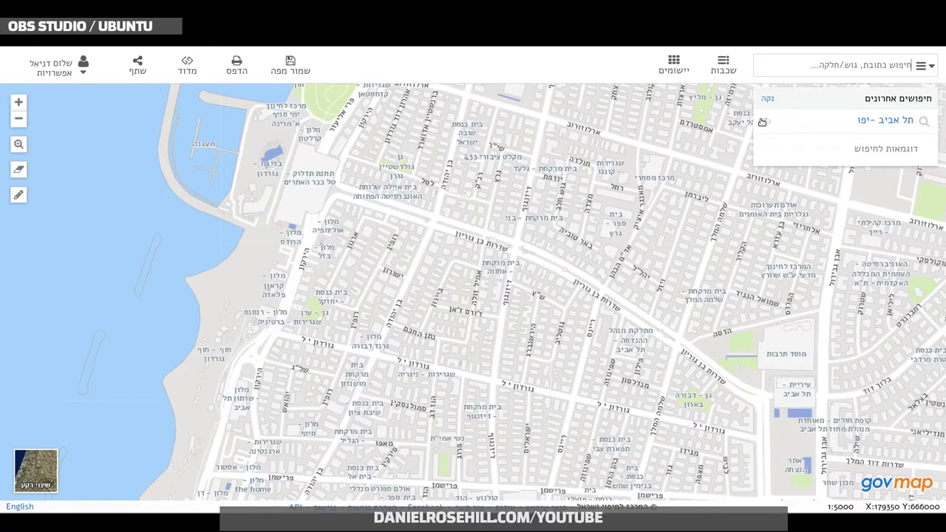
Step: Search for the address 'יפו 100 ירושלים' and go to the suggested result
{"action": "left_click", "coordinate": [921, 67]}
{"action": "left_click", "coordinate": [921, 67]}
{"action": "left_click", "coordinate": [921, 67]}
{"action": "left_click", "coordinate": [921, 66]}
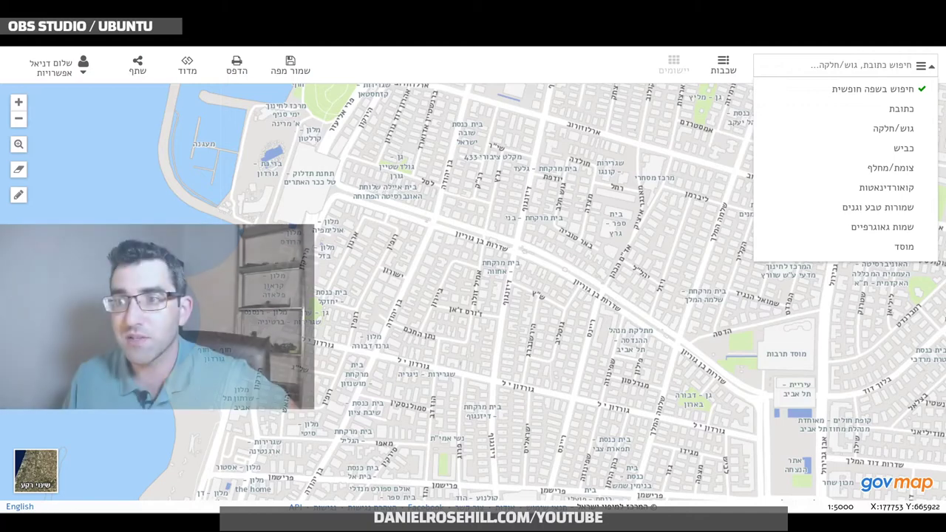
{"action": "left_click", "coordinate": [831, 67]}
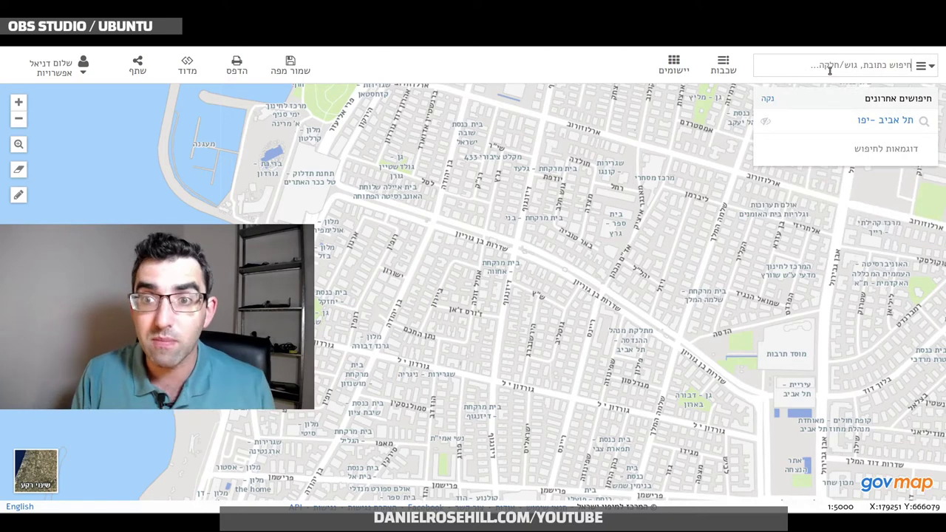
{"action": "type", "text": "hpu"}
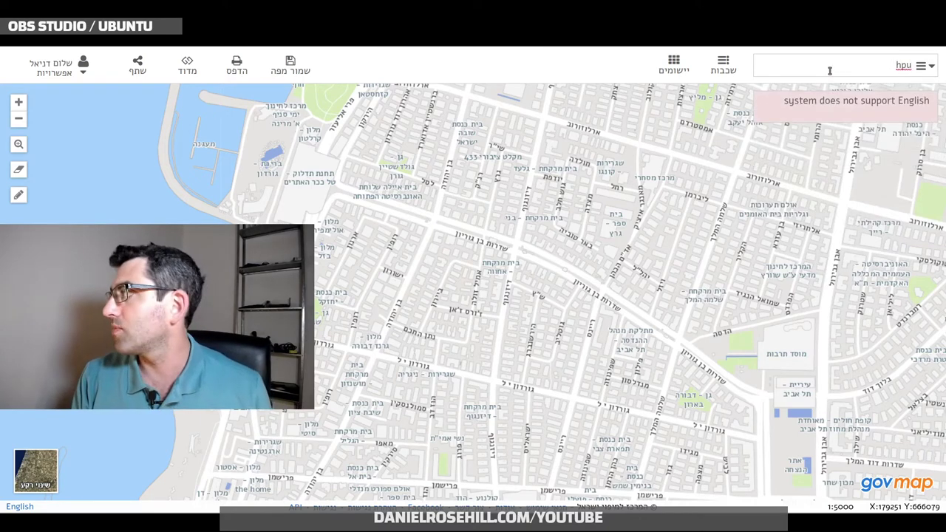
{"action": "key", "text": "BackSpace"}
{"action": "type", "text": "יפו 100 ירושלים"}
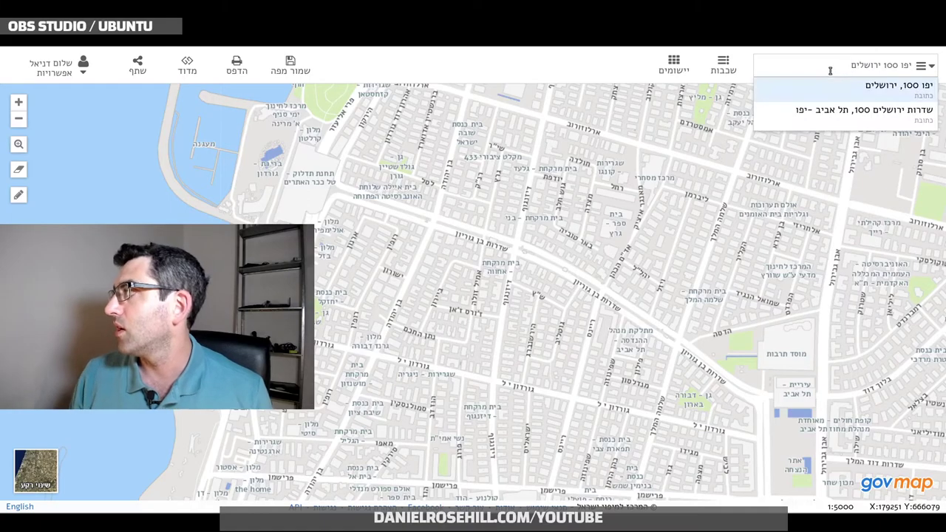
{"action": "left_click", "coordinate": [873, 99]}
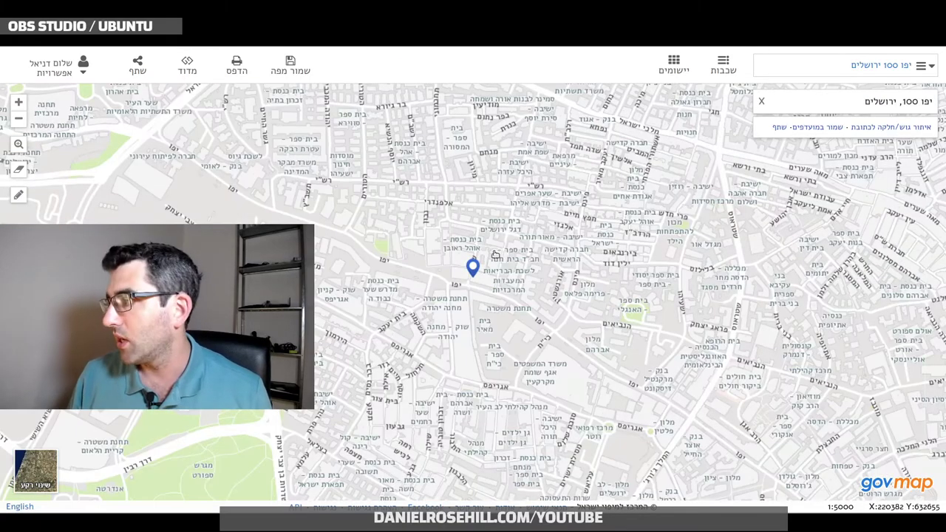
Step: Zoom in, try the 2020 aerial background, return to the street map and clear the search
{"action": "scroll", "coordinate": [482, 273], "scroll_direction": "up", "scroll_amount": 3}
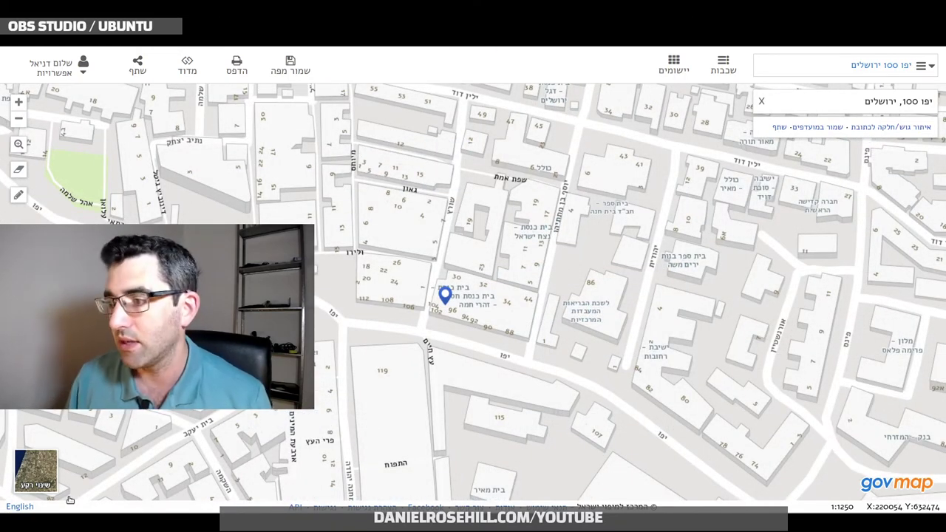
{"action": "left_click", "coordinate": [33, 473]}
{"action": "left_click", "coordinate": [100, 384]}
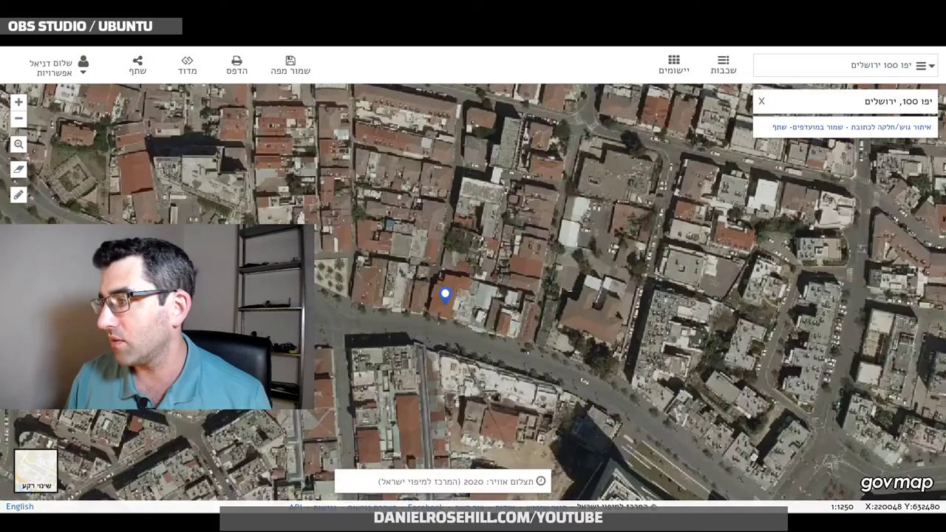
{"action": "left_click", "coordinate": [35, 471]}
{"action": "left_click", "coordinate": [101, 436]}
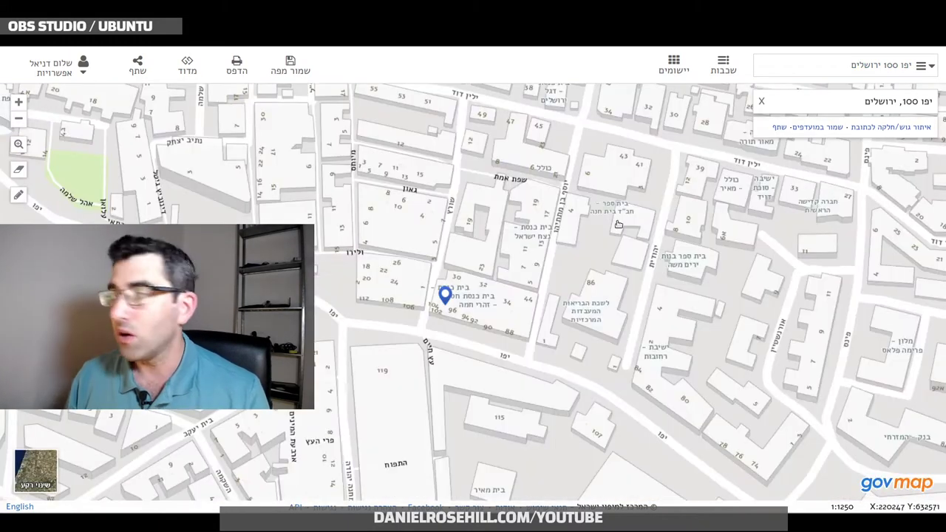
{"action": "left_click", "coordinate": [761, 101]}
{"action": "left_click", "coordinate": [718, 66]}
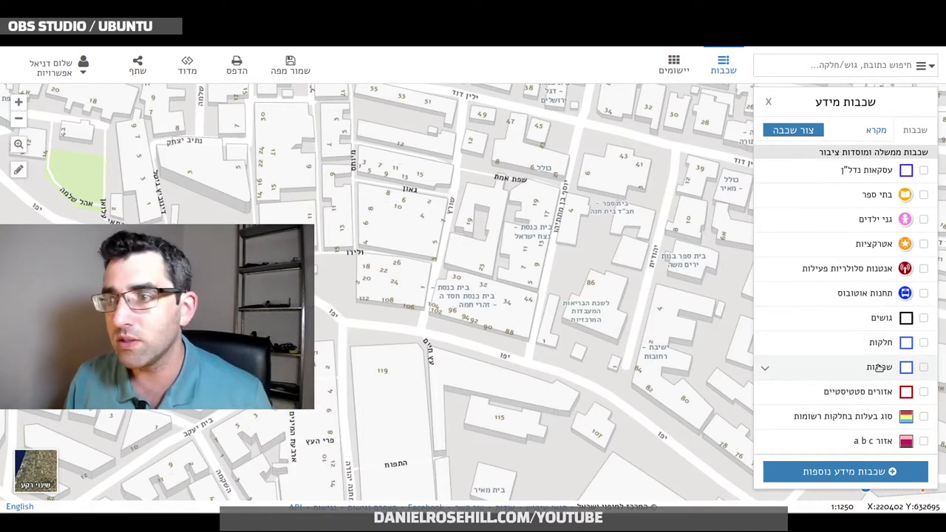
Step: Browse the 'שכבות מידע נוספות' layer catalogue, then close the dialog without adding a layer
{"action": "left_click", "coordinate": [867, 472]}
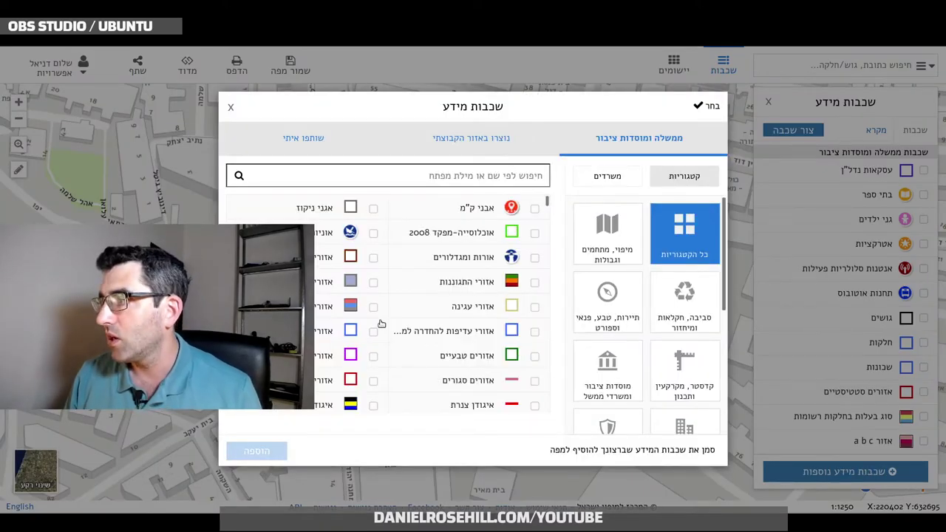
{"action": "scroll", "coordinate": [378, 274], "scroll_direction": "down", "scroll_amount": 1}
{"action": "scroll", "coordinate": [378, 274], "scroll_direction": "up", "scroll_amount": 1}
{"action": "scroll", "coordinate": [378, 274], "scroll_direction": "down", "scroll_amount": 2}
{"action": "scroll", "coordinate": [376, 277], "scroll_direction": "up", "scroll_amount": 2}
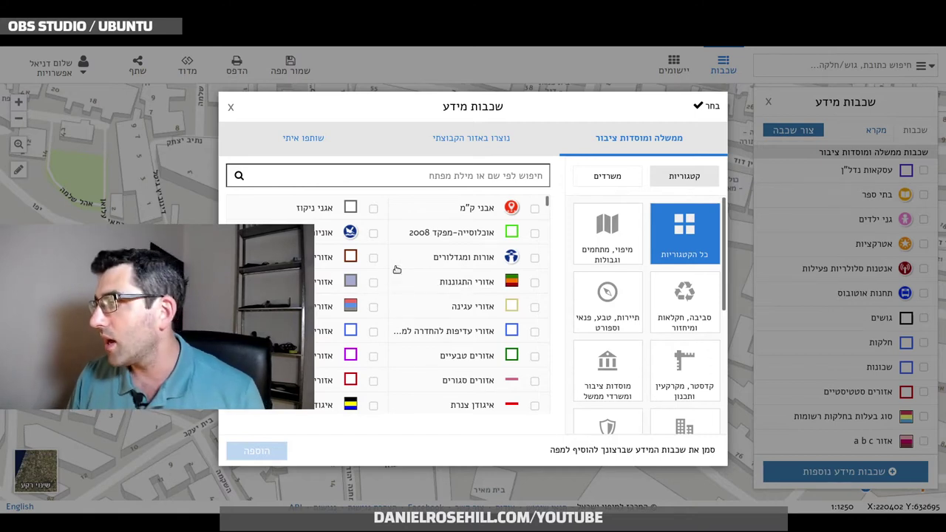
{"action": "scroll", "coordinate": [397, 269], "scroll_direction": "down", "scroll_amount": 5}
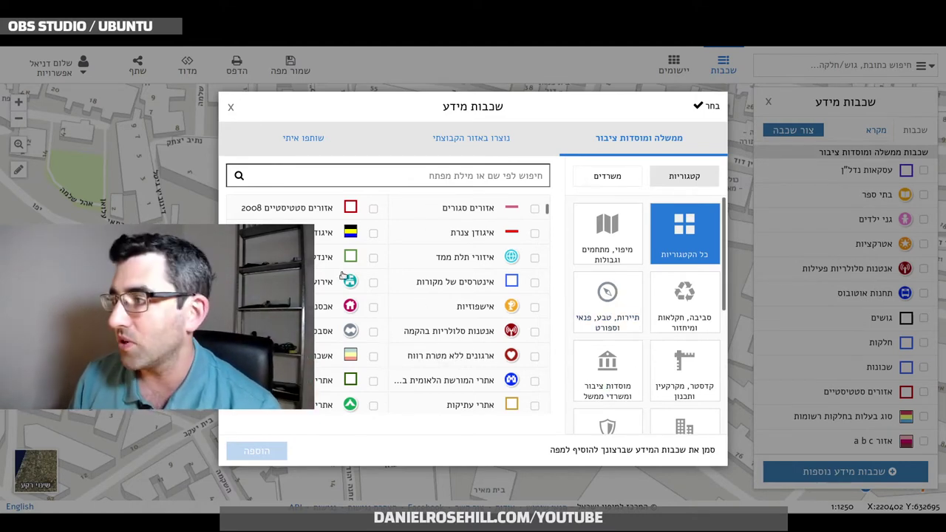
{"action": "left_click", "coordinate": [232, 108]}
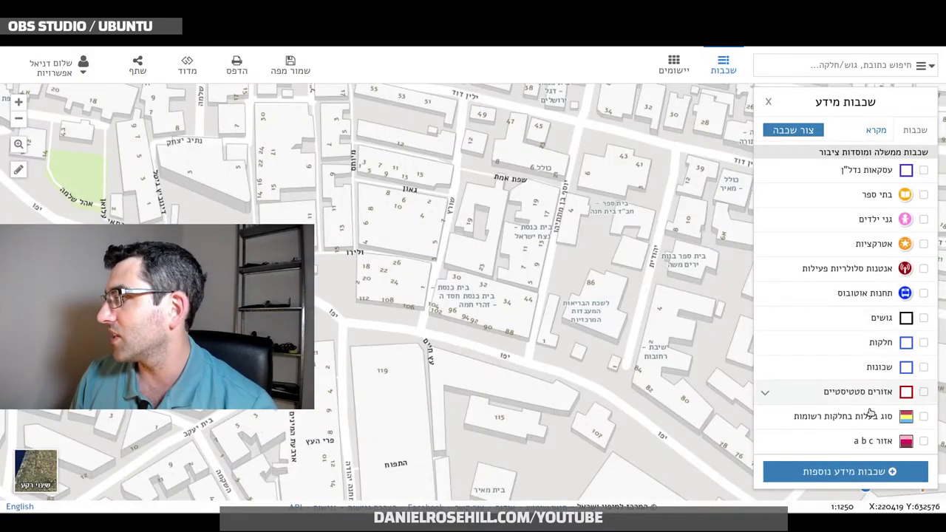
Step: Zoom out over the Jerusalem–Dead Sea region and open the אזור a b c layer's options
{"action": "scroll", "coordinate": [402, 321], "scroll_direction": "down", "scroll_amount": 3}
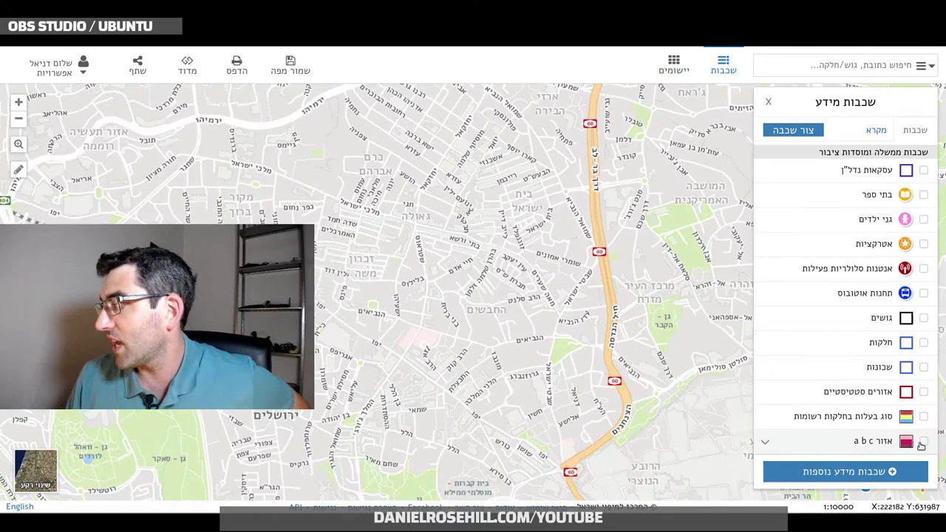
{"action": "scroll", "coordinate": [363, 334], "scroll_direction": "down", "scroll_amount": 2}
{"action": "scroll", "coordinate": [363, 334], "scroll_direction": "down", "scroll_amount": 1}
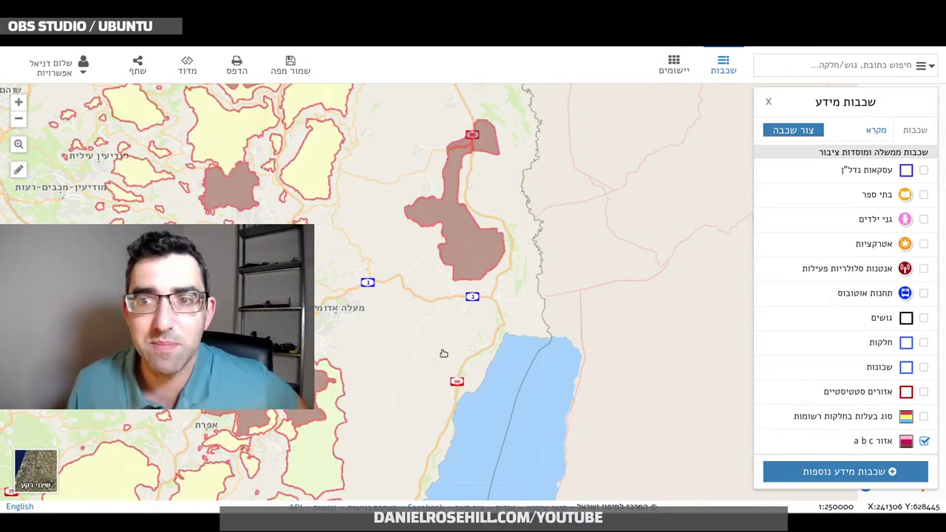
{"action": "left_click", "coordinate": [767, 442]}
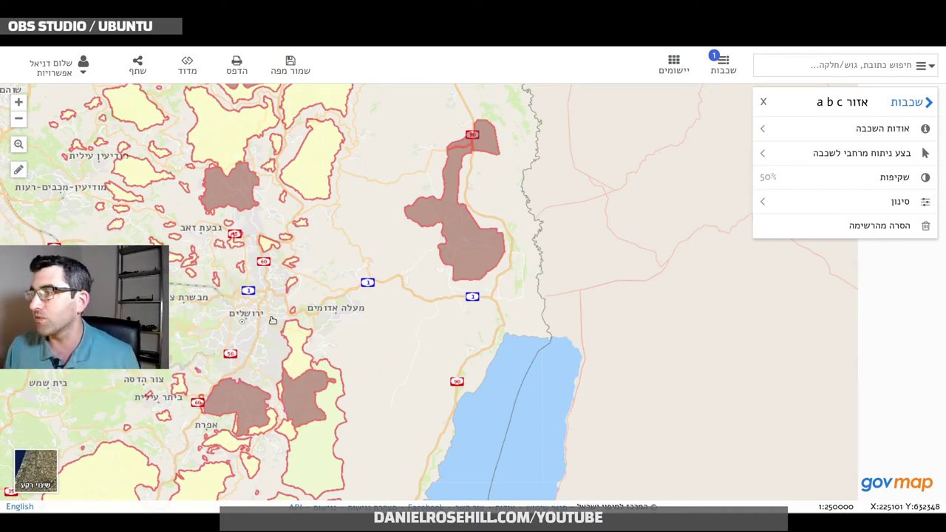
{"action": "left_click_drag", "start_coordinate": [302, 317], "coordinate": [302, 209]}
{"action": "left_click_drag", "start_coordinate": [133, 272], "coordinate": [450, 272]}
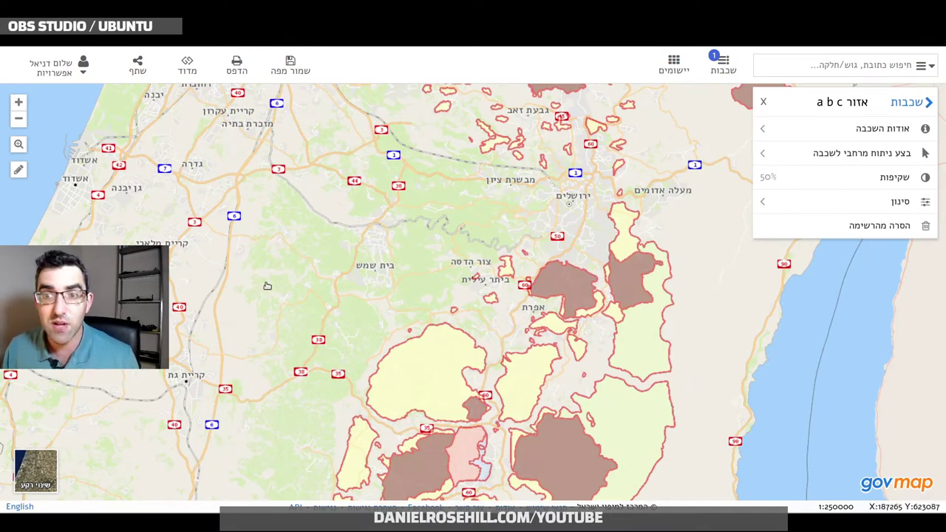
{"action": "left_click_drag", "start_coordinate": [398, 351], "coordinate": [49, 334]}
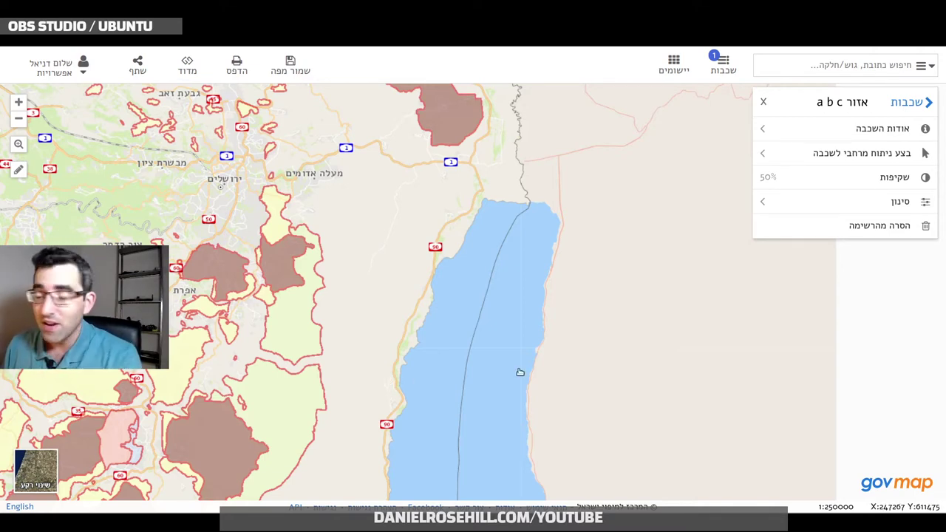
{"action": "left_click_drag", "start_coordinate": [349, 289], "coordinate": [366, 306]}
{"action": "left_click_drag", "start_coordinate": [351, 237], "coordinate": [362, 317]}
{"action": "left_click_drag", "start_coordinate": [347, 133], "coordinate": [357, 315]}
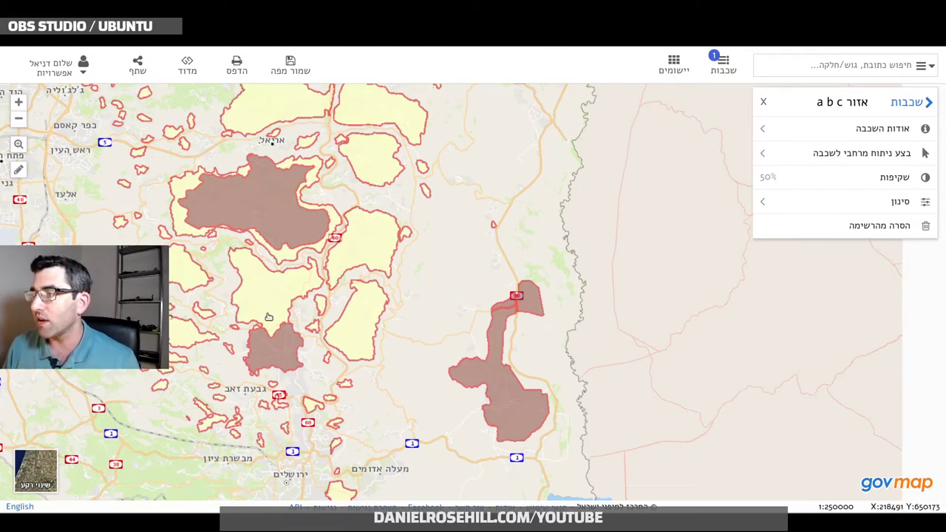
{"action": "left_click_drag", "start_coordinate": [334, 445], "coordinate": [266, 226]}
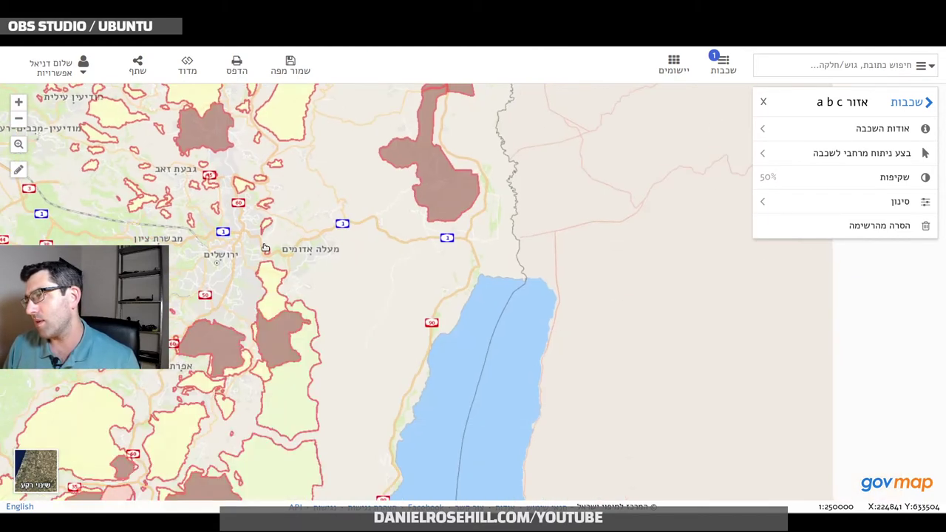
{"action": "left_click_drag", "start_coordinate": [288, 394], "coordinate": [327, 303]}
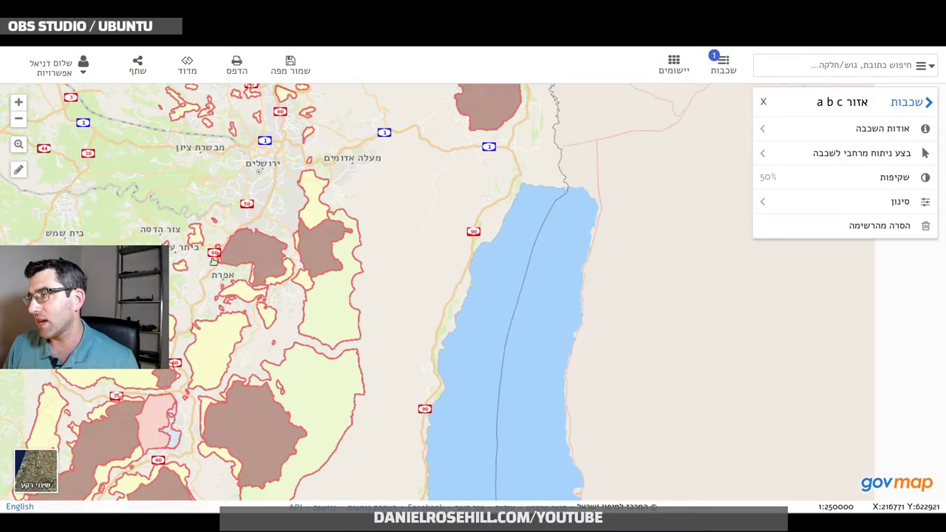
{"action": "left_click_drag", "start_coordinate": [145, 355], "coordinate": [224, 230]}
{"action": "left_click_drag", "start_coordinate": [267, 100], "coordinate": [230, 292]}
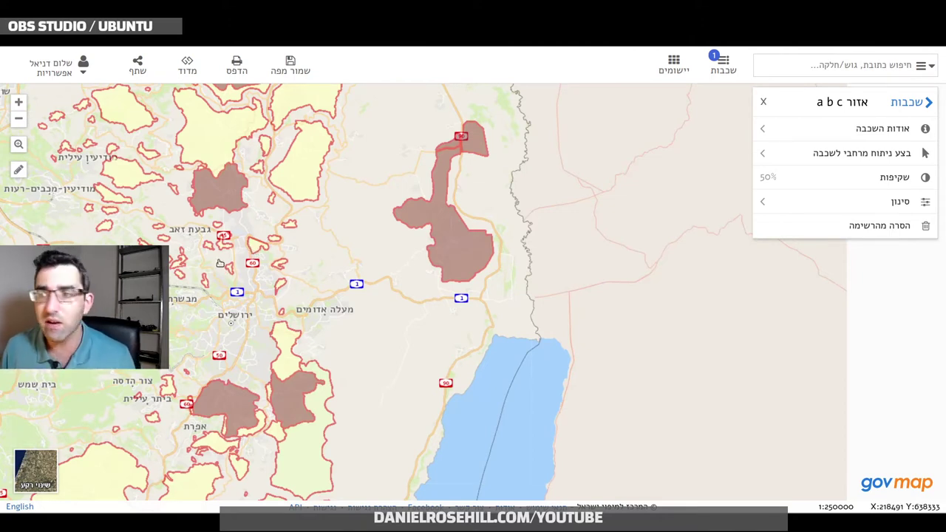
{"action": "left_click", "coordinate": [761, 130]}
{"action": "left_click", "coordinate": [921, 104]}
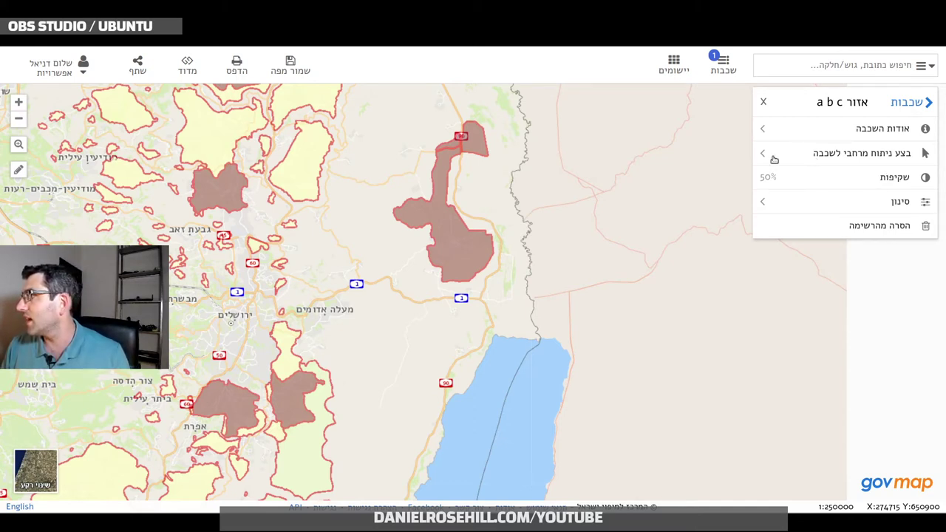
Step: Try a spatial analysis on the אזור a b c layer, then bring up its filter fields (אזור, הערה, תאריך עדכון)
{"action": "left_click", "coordinate": [805, 159]}
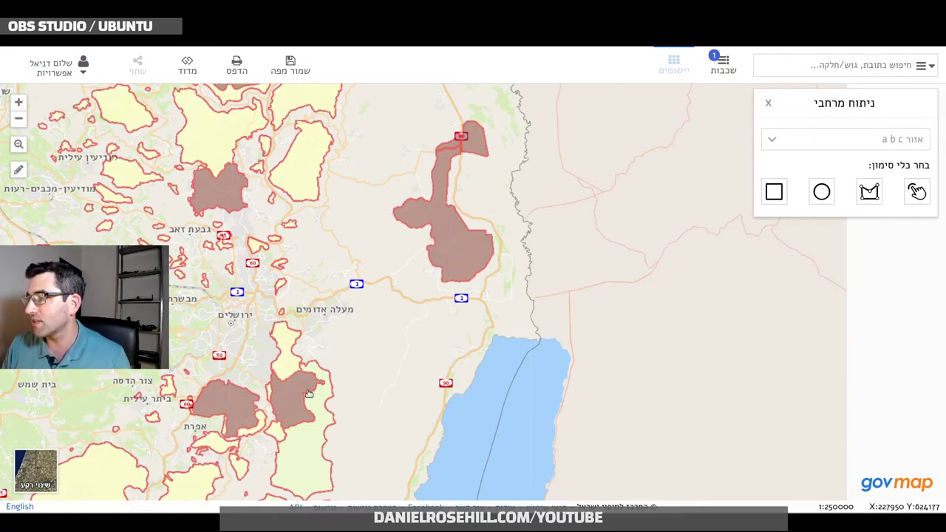
{"action": "left_click", "coordinate": [770, 105]}
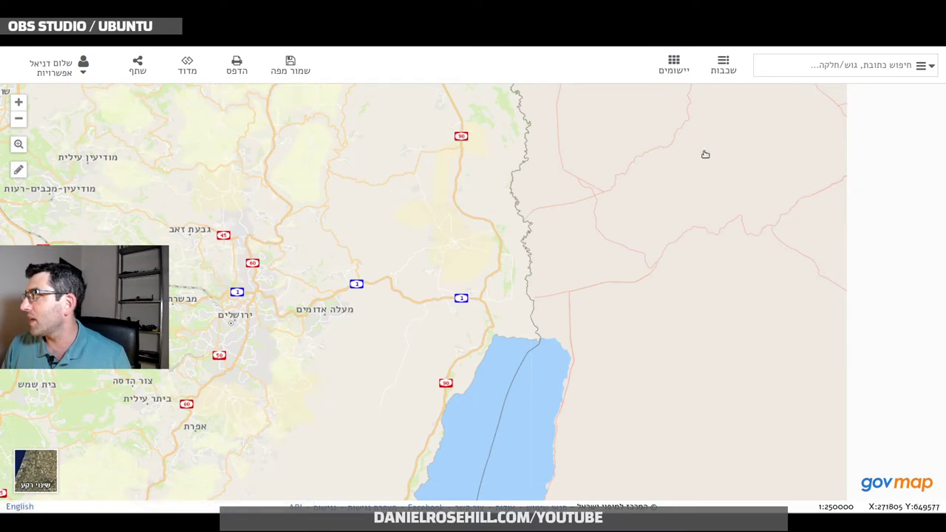
{"action": "left_click", "coordinate": [737, 71]}
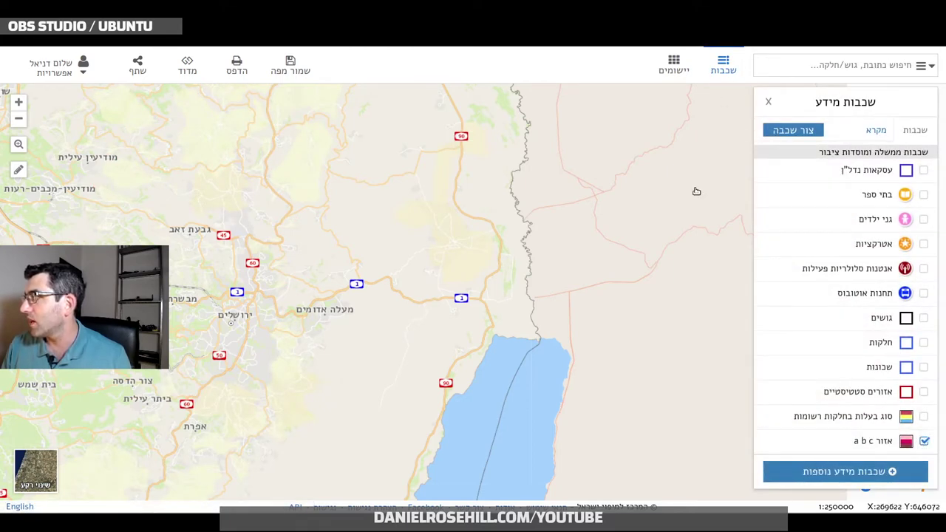
{"action": "left_click", "coordinate": [765, 442]}
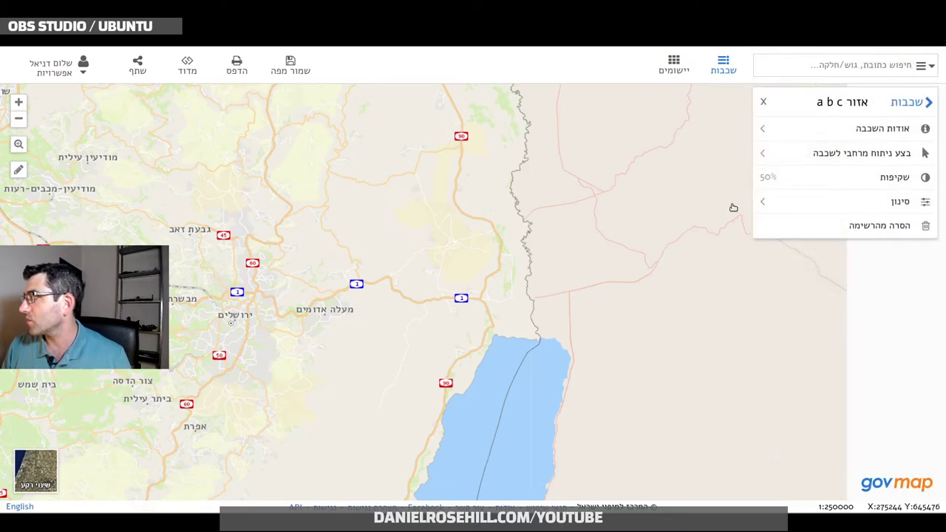
{"action": "left_click", "coordinate": [766, 203]}
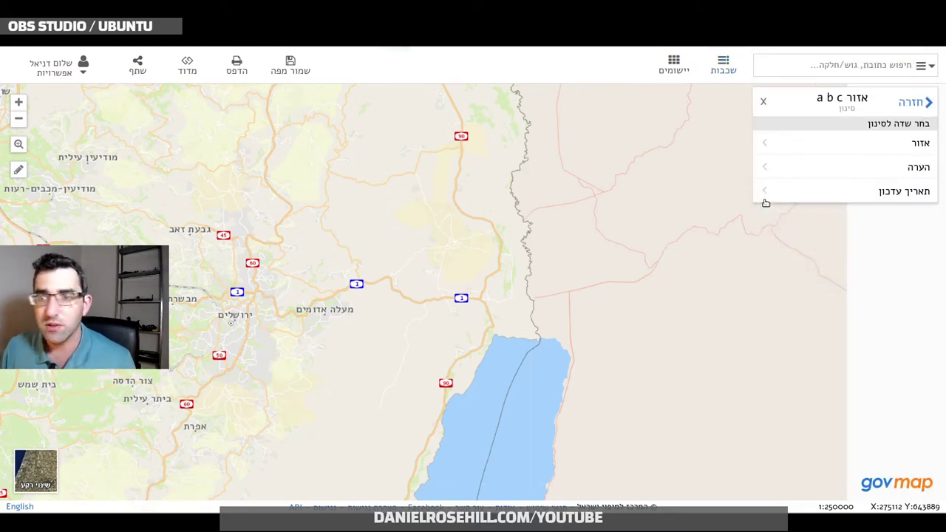
Step: Filter the אזור a b c layer by the אזור field with zones A, B and all others included
{"action": "left_click", "coordinate": [766, 143]}
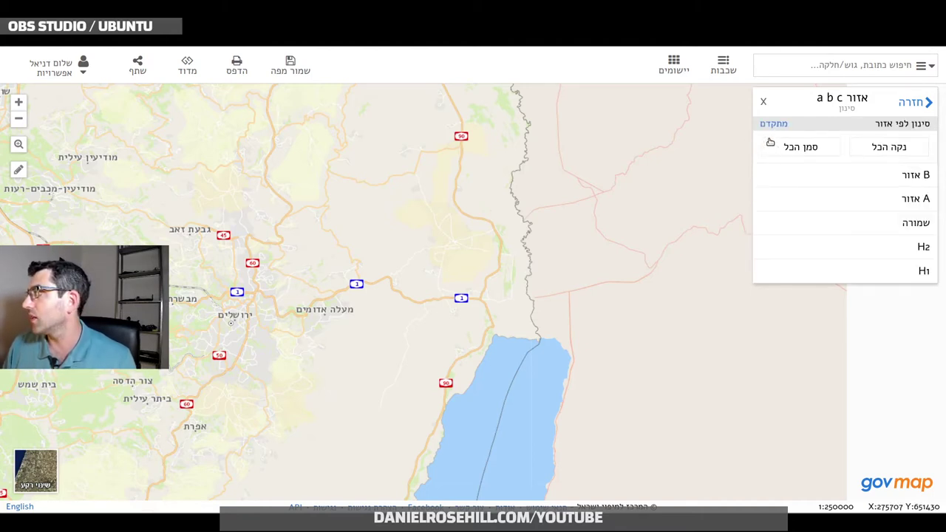
{"action": "left_click", "coordinate": [875, 184]}
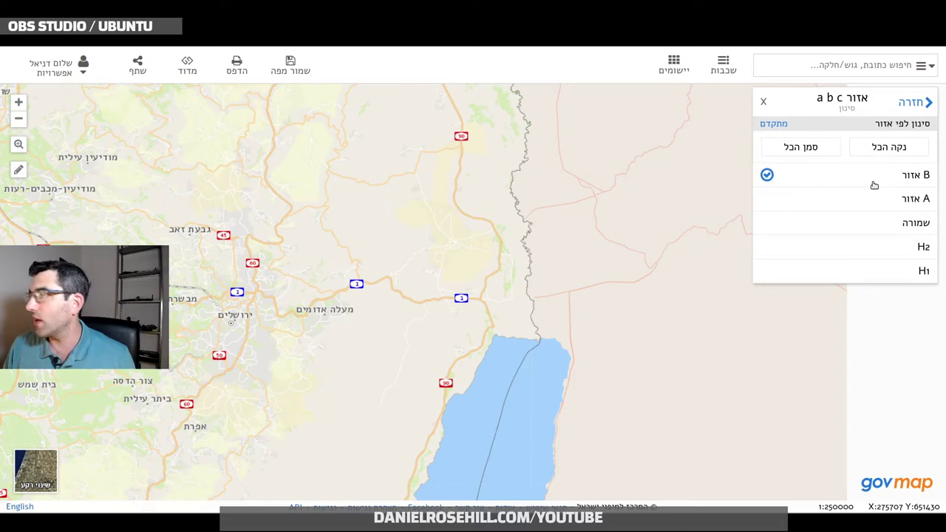
{"action": "left_click", "coordinate": [866, 204]}
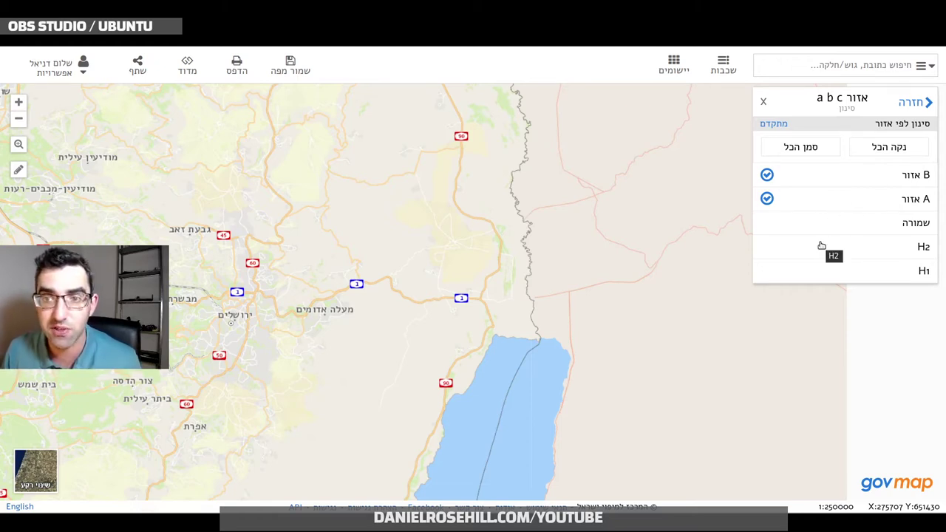
{"action": "left_click", "coordinate": [805, 150]}
{"action": "left_click", "coordinate": [764, 125]}
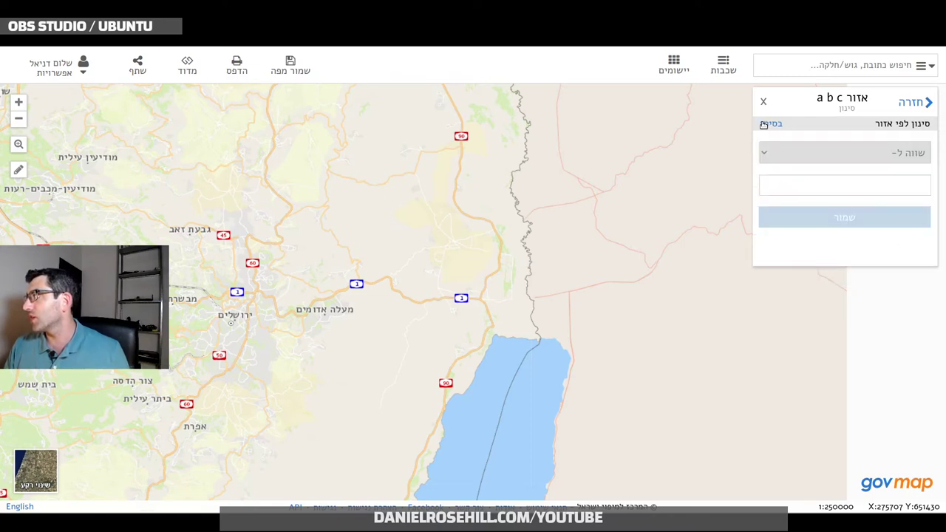
{"action": "left_click", "coordinate": [765, 103]}
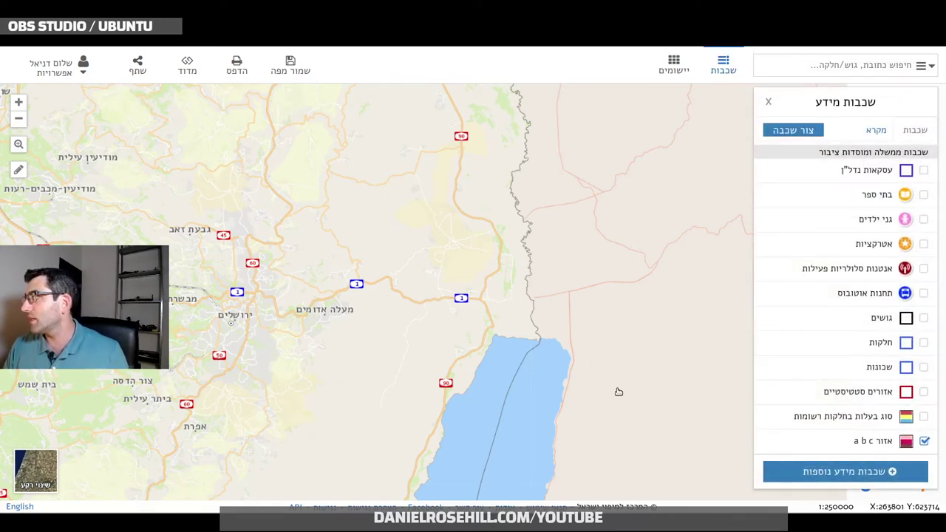
{"action": "scroll", "coordinate": [353, 269], "scroll_direction": "down", "scroll_amount": 1}
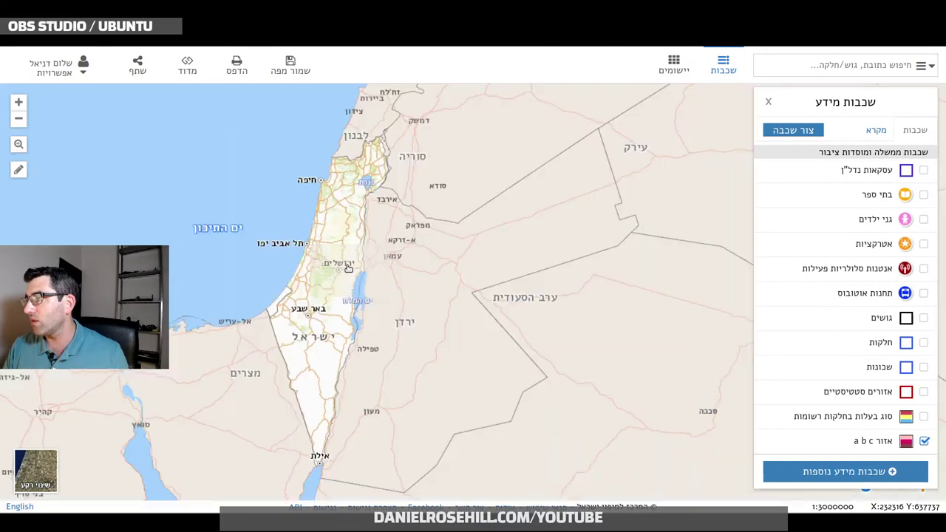
{"action": "left_click", "coordinate": [925, 442]}
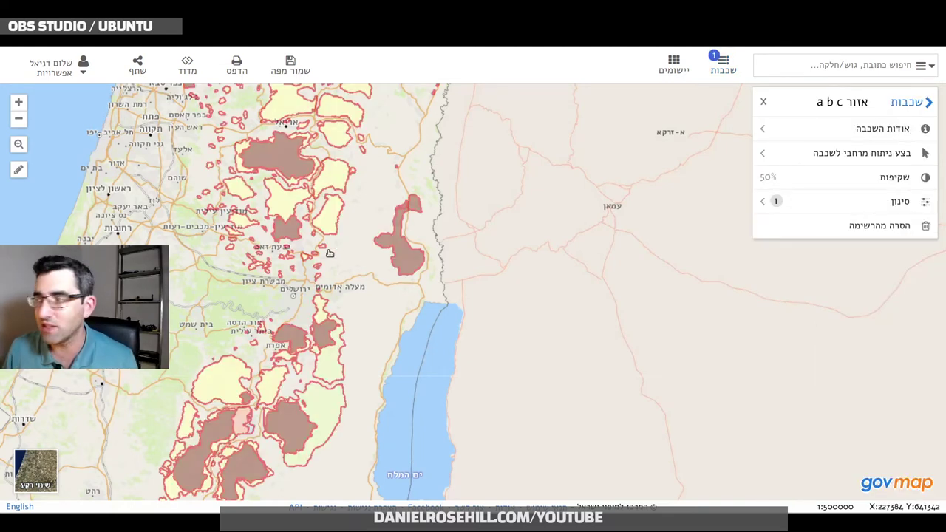
Step: Pan to Bethlehem and inspect the details of its zone polygons, including the Area B zone
{"action": "scroll", "coordinate": [266, 240], "scroll_direction": "up", "scroll_amount": 1}
{"action": "scroll", "coordinate": [266, 240], "scroll_direction": "up", "scroll_amount": 2}
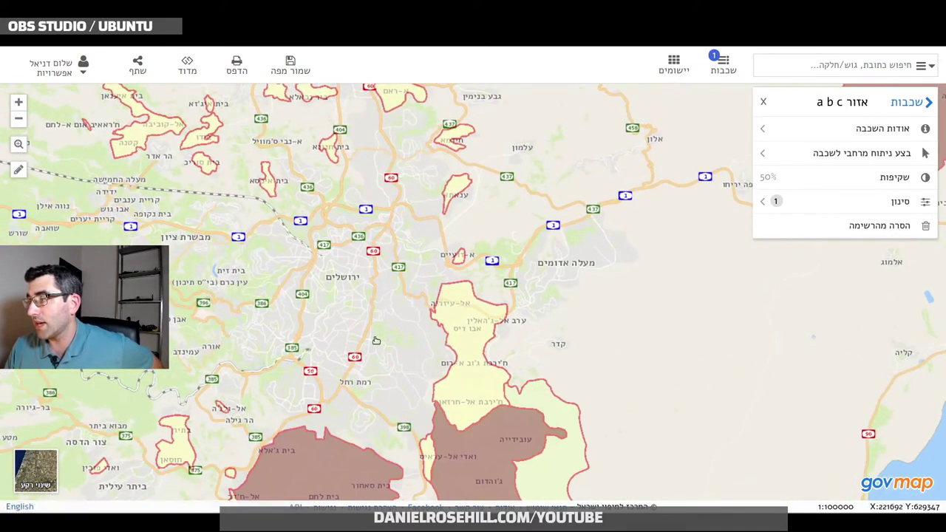
{"action": "left_click_drag", "start_coordinate": [444, 279], "coordinate": [401, 195]}
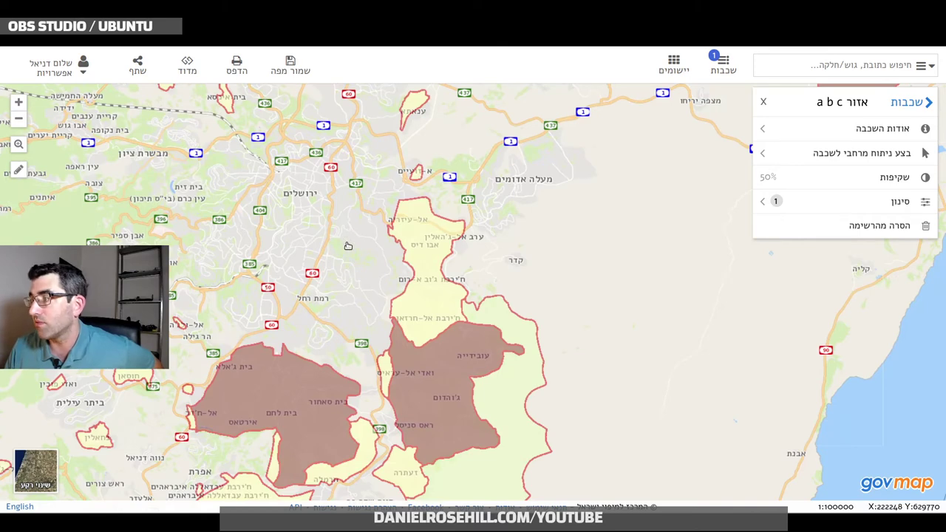
{"action": "left_click", "coordinate": [276, 399]}
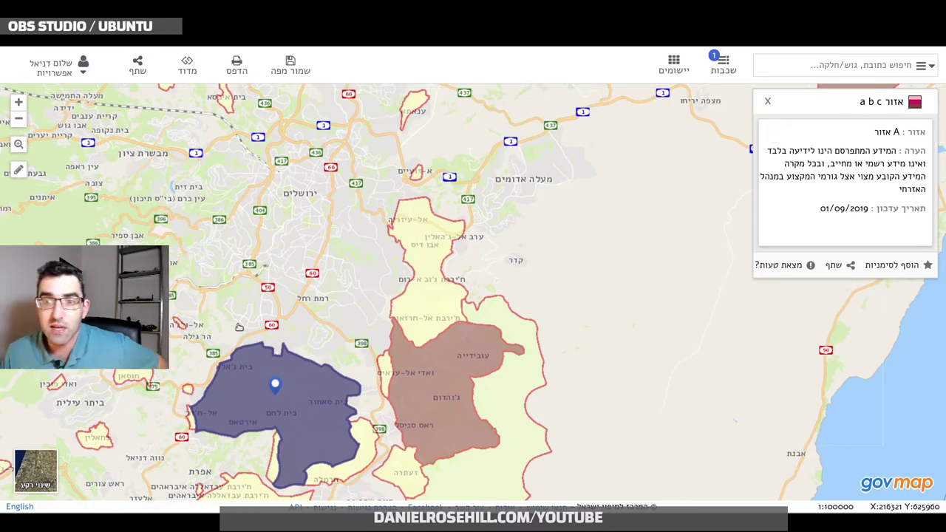
{"action": "left_click_drag", "start_coordinate": [552, 485], "coordinate": [567, 303]}
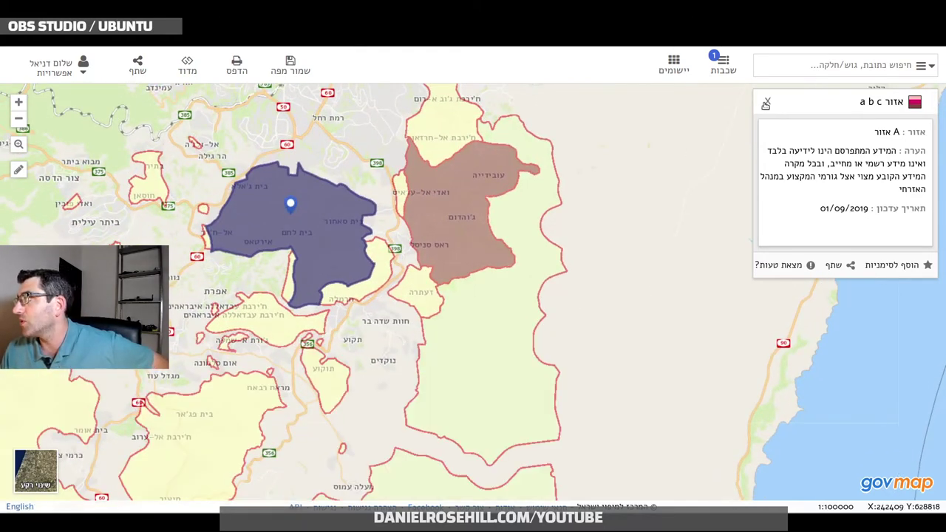
{"action": "left_click", "coordinate": [766, 103]}
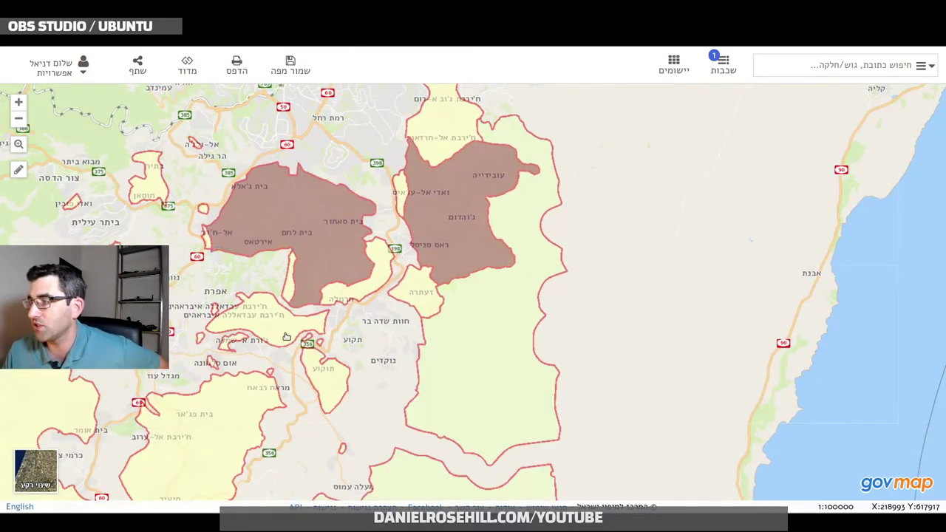
{"action": "left_click", "coordinate": [259, 327]}
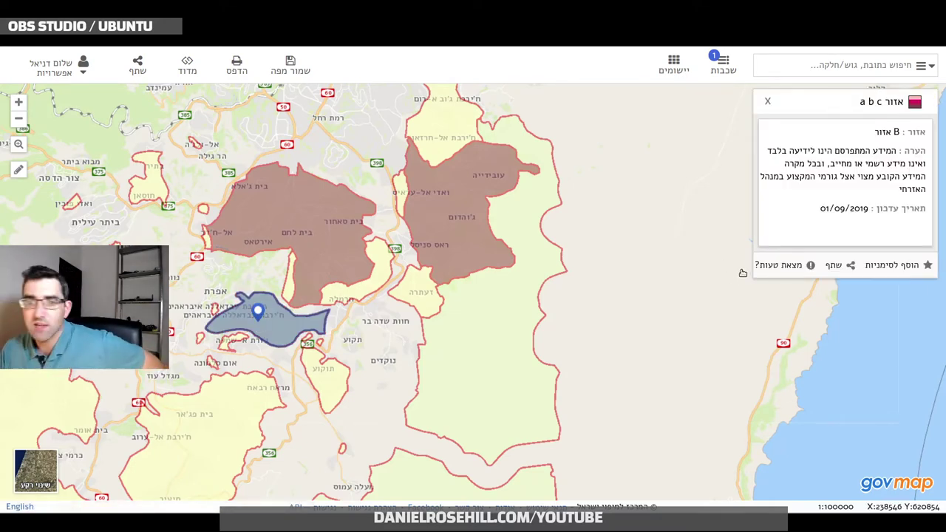
Step: Zoom in on the Beit Jala part of the zone at 1:5000
{"action": "scroll", "coordinate": [209, 302], "scroll_direction": "up", "scroll_amount": 2}
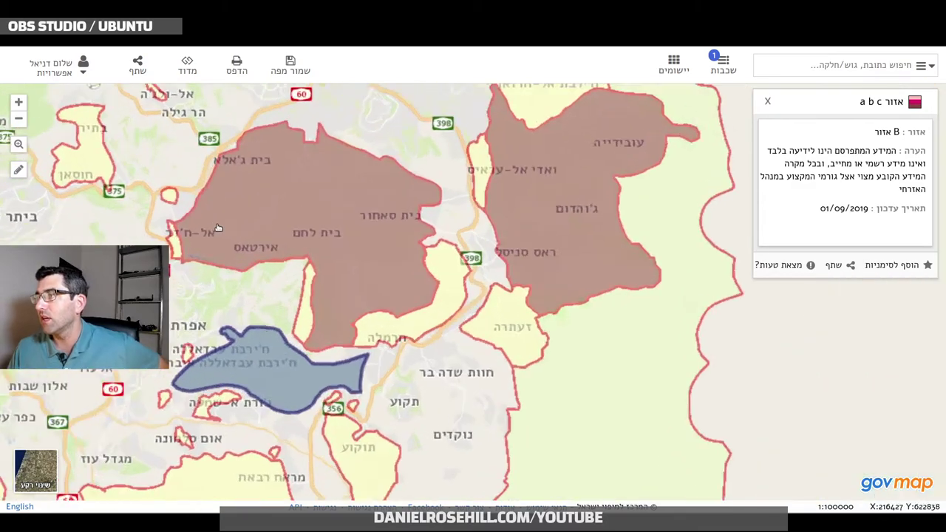
{"action": "scroll", "coordinate": [189, 300], "scroll_direction": "up", "scroll_amount": 2}
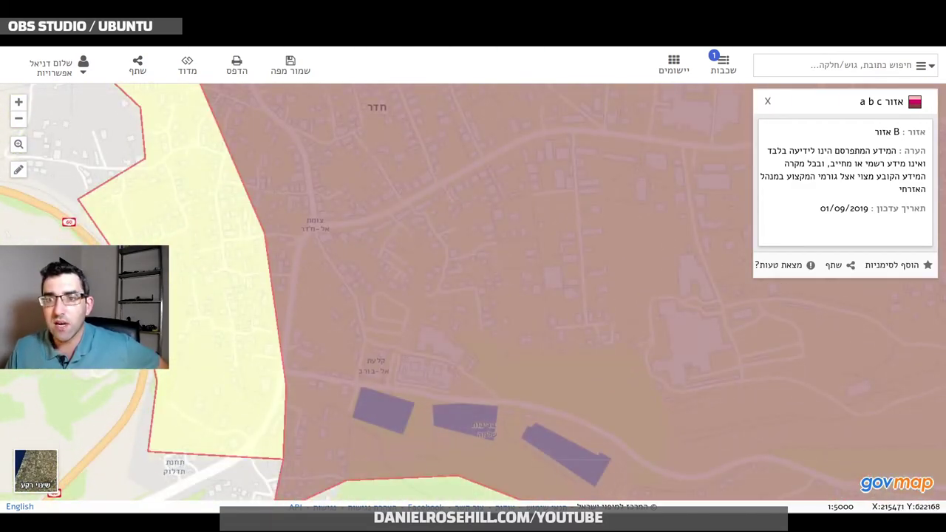
{"action": "scroll", "coordinate": [207, 249], "scroll_direction": "up", "scroll_amount": 2}
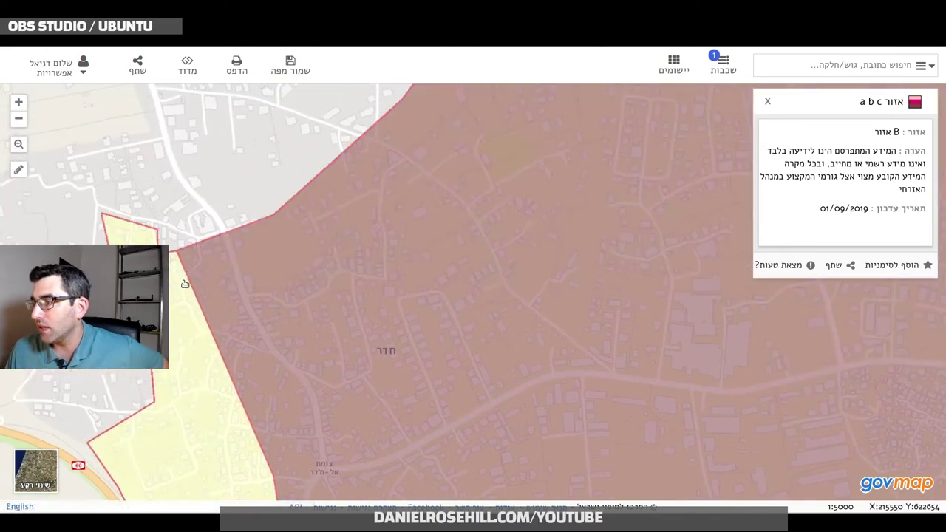
{"action": "scroll", "coordinate": [170, 273], "scroll_direction": "up", "scroll_amount": 2}
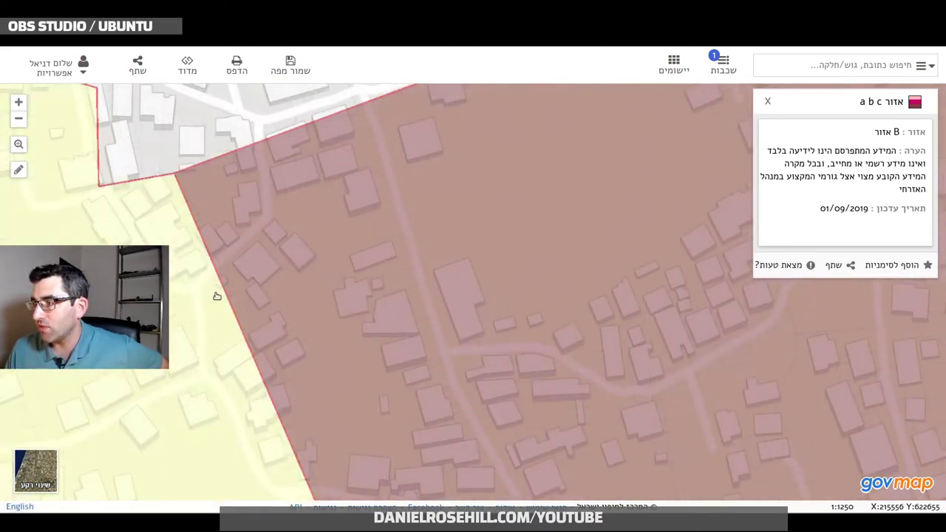
{"action": "scroll", "coordinate": [219, 284], "scroll_direction": "down", "scroll_amount": 3}
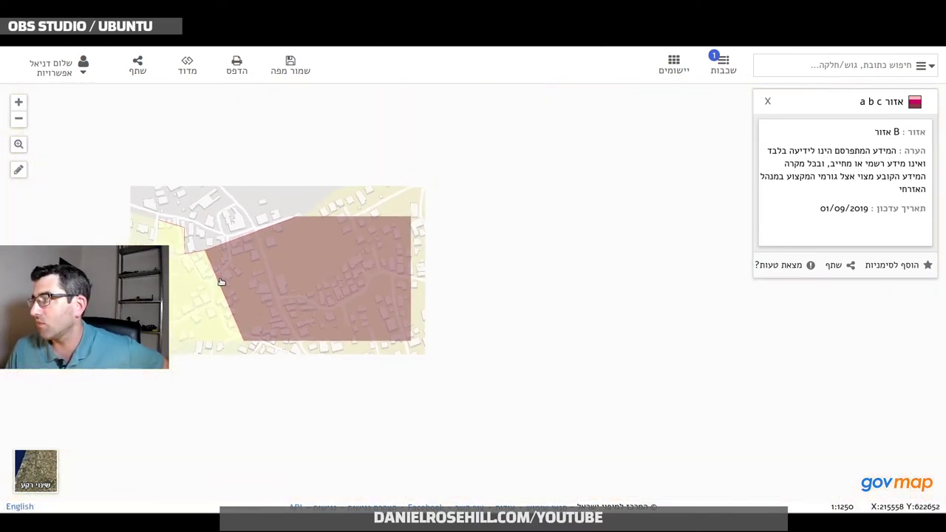
{"action": "scroll", "coordinate": [227, 280], "scroll_direction": "down", "scroll_amount": 1}
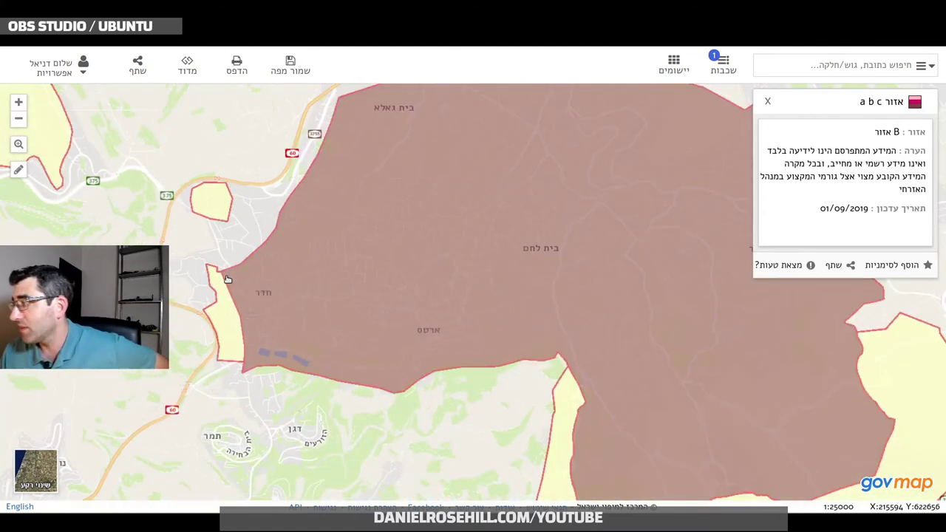
{"action": "scroll", "coordinate": [228, 280], "scroll_direction": "down", "scroll_amount": 1}
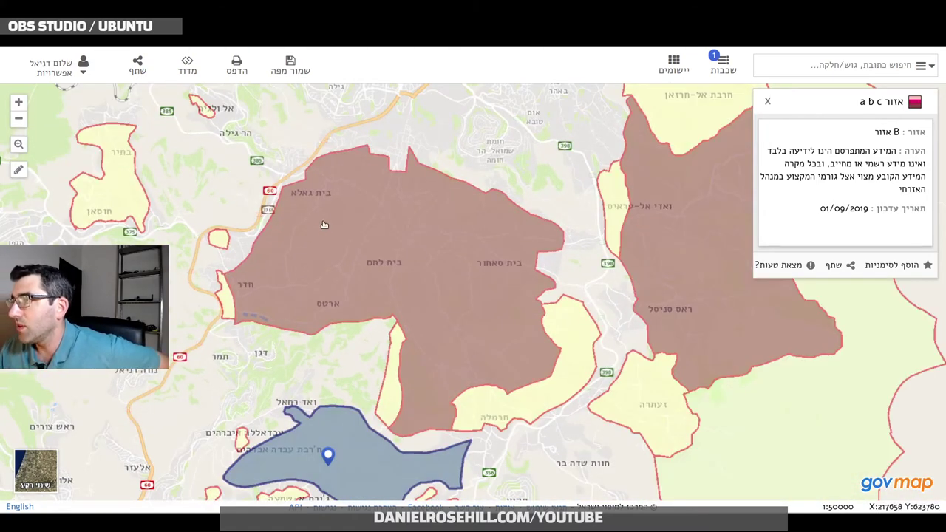
{"action": "scroll", "coordinate": [324, 228], "scroll_direction": "up", "scroll_amount": 1}
{"action": "left_click_drag", "start_coordinate": [287, 244], "coordinate": [263, 329]}
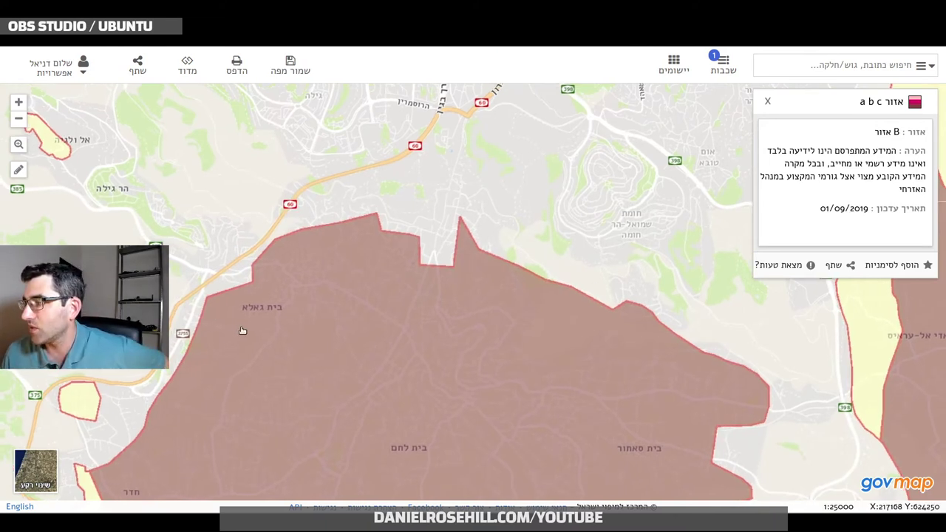
{"action": "scroll", "coordinate": [244, 311], "scroll_direction": "up", "scroll_amount": 2}
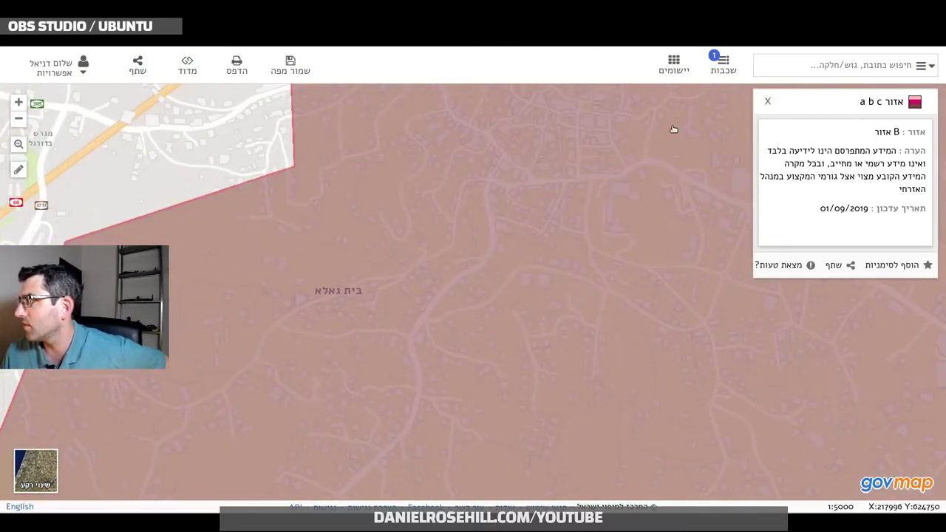
Step: Close the zone details card and examine the zone boundaries around Beit Jala
{"action": "left_click", "coordinate": [766, 101]}
{"action": "scroll", "coordinate": [570, 239], "scroll_direction": "down", "scroll_amount": 2}
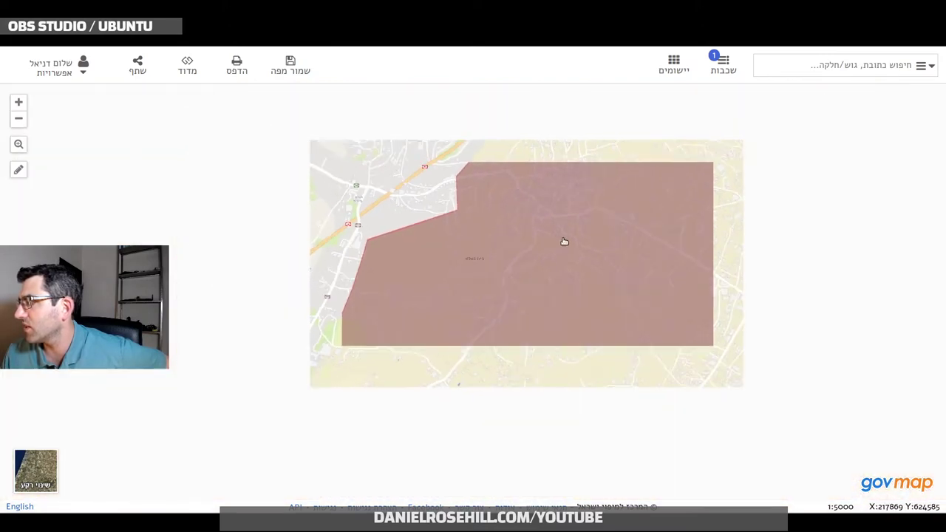
{"action": "scroll", "coordinate": [566, 243], "scroll_direction": "down", "scroll_amount": 2}
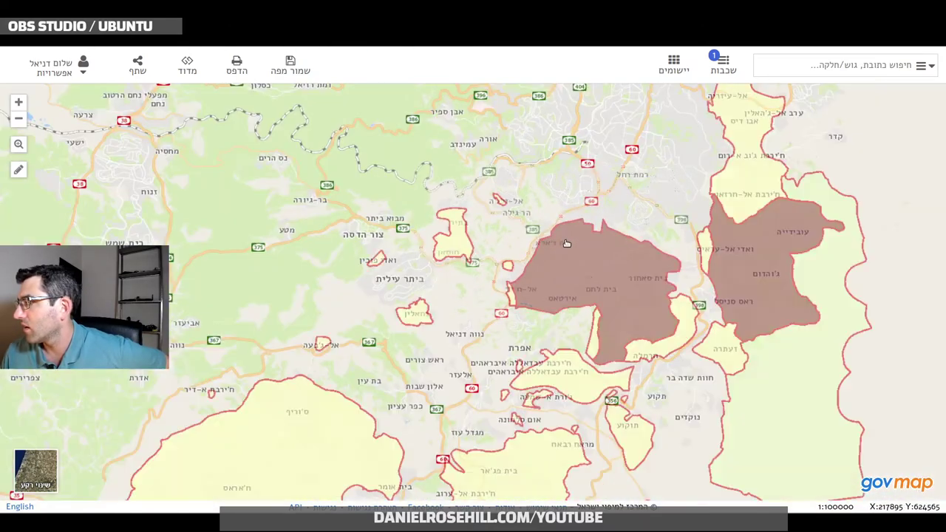
{"action": "scroll", "coordinate": [583, 266], "scroll_direction": "up", "scroll_amount": 2}
{"action": "scroll", "coordinate": [409, 296], "scroll_direction": "up", "scroll_amount": 1}
{"action": "scroll", "coordinate": [435, 315], "scroll_direction": "up", "scroll_amount": 2}
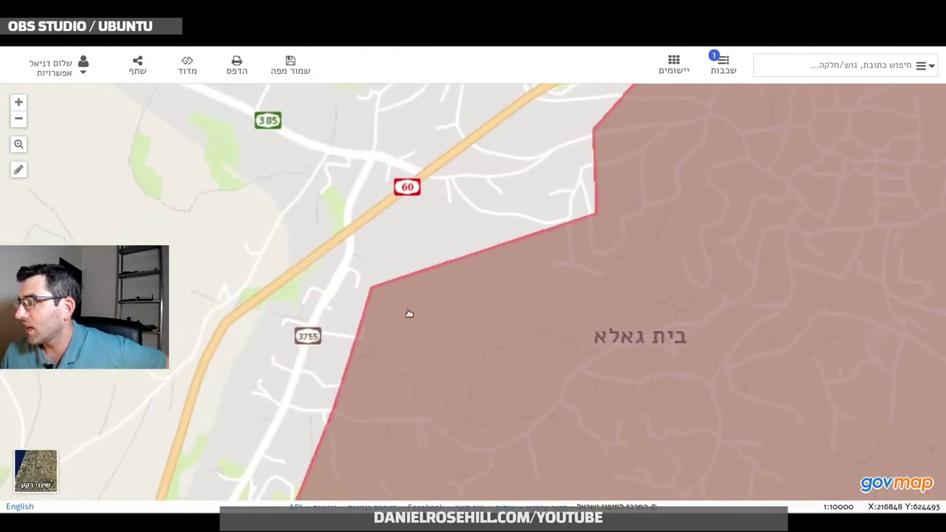
{"action": "scroll", "coordinate": [337, 336], "scroll_direction": "up", "scroll_amount": 2}
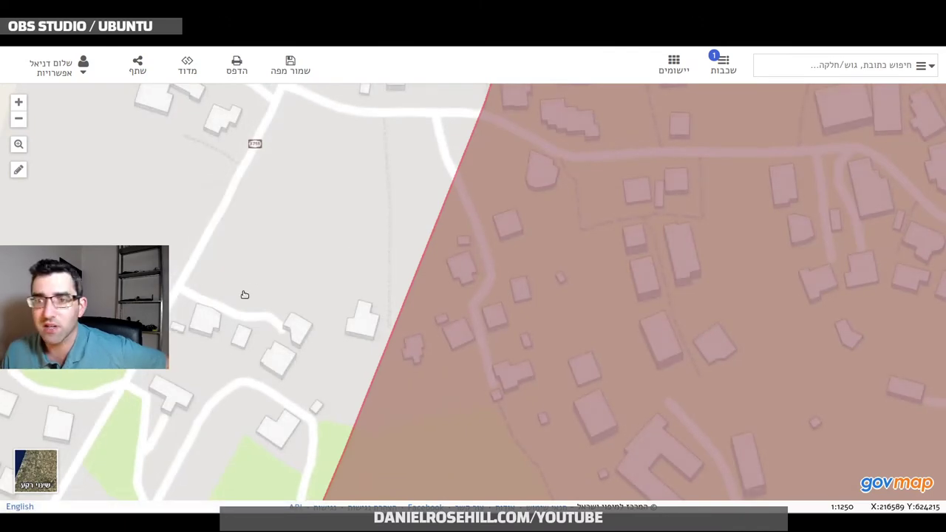
{"action": "scroll", "coordinate": [297, 328], "scroll_direction": "down", "scroll_amount": 2}
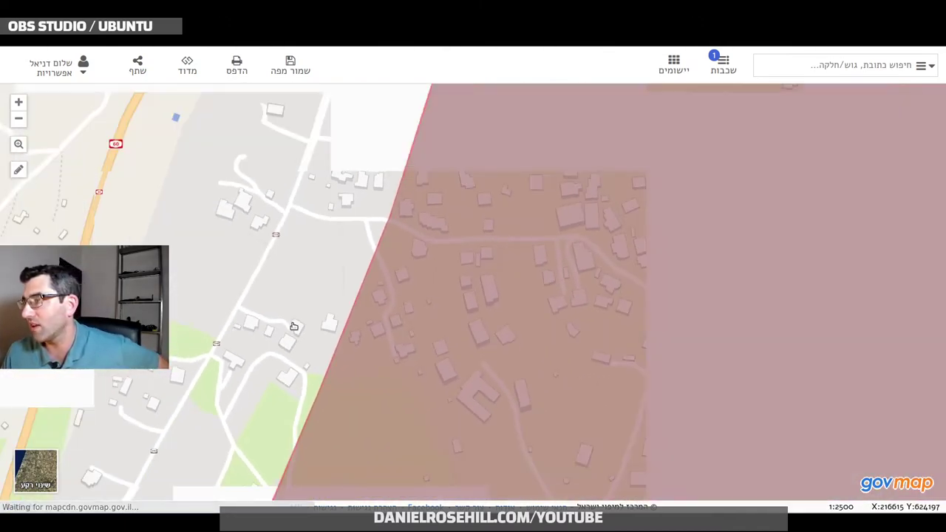
{"action": "scroll", "coordinate": [293, 327], "scroll_direction": "down", "scroll_amount": 2}
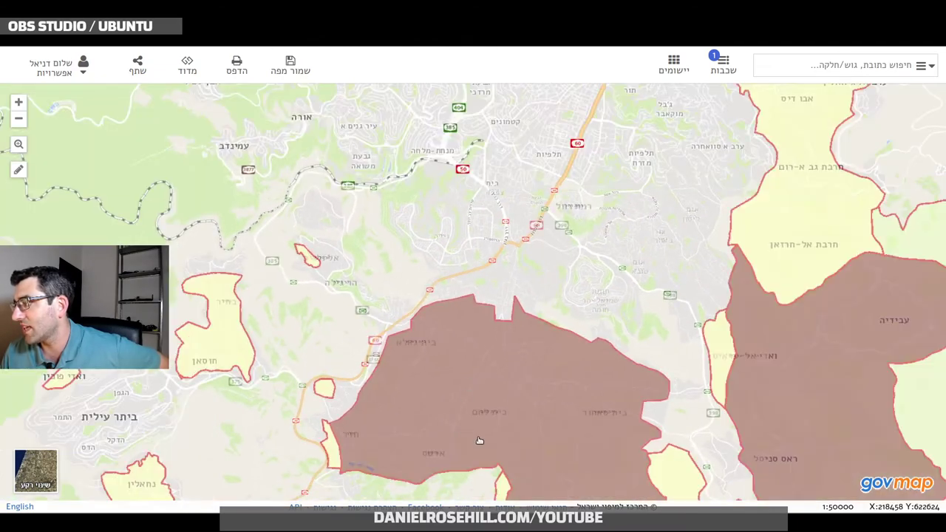
Step: Examine the zone boundaries beside Route 398, ending on a 1:100000 Jerusalem–Bethlehem overview
{"action": "left_click_drag", "start_coordinate": [480, 442], "coordinate": [328, 306]}
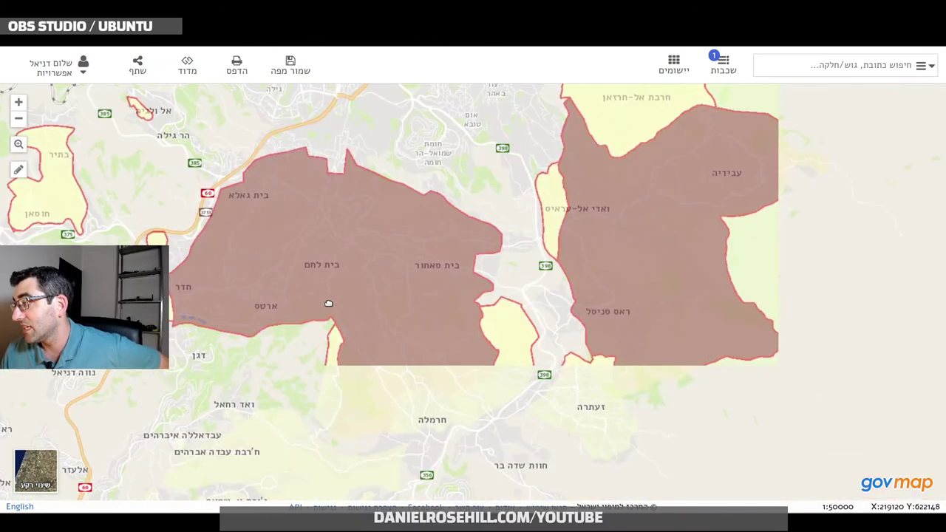
{"action": "scroll", "coordinate": [452, 386], "scroll_direction": "up", "scroll_amount": 2}
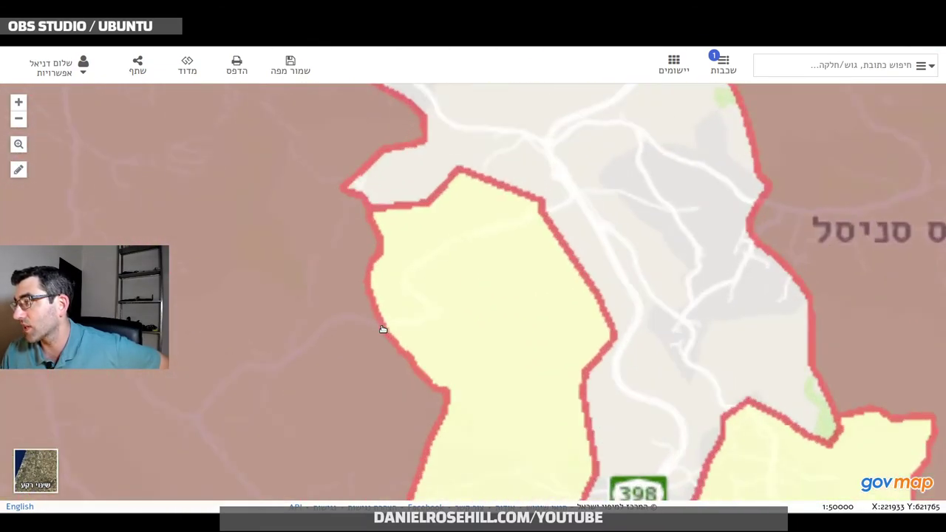
{"action": "scroll", "coordinate": [528, 256], "scroll_direction": "up", "scroll_amount": 2}
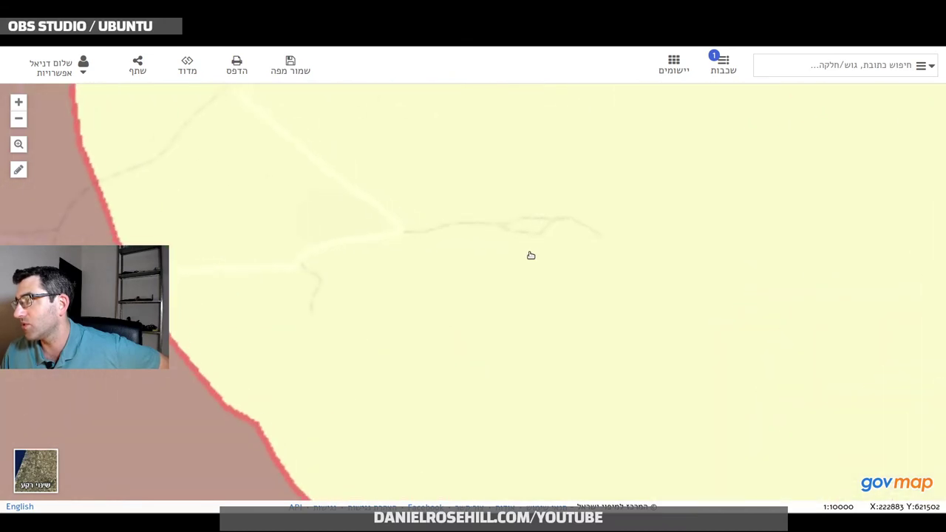
{"action": "left_click_drag", "start_coordinate": [244, 268], "coordinate": [483, 291]}
{"action": "scroll", "coordinate": [417, 293], "scroll_direction": "down", "scroll_amount": 3}
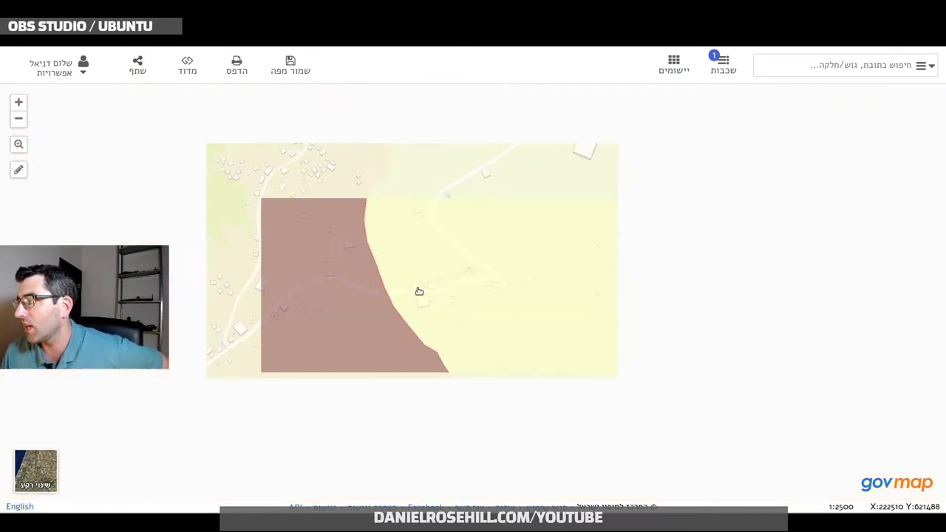
{"action": "scroll", "coordinate": [430, 281], "scroll_direction": "down", "scroll_amount": 1}
{"action": "scroll", "coordinate": [444, 273], "scroll_direction": "up", "scroll_amount": 3}
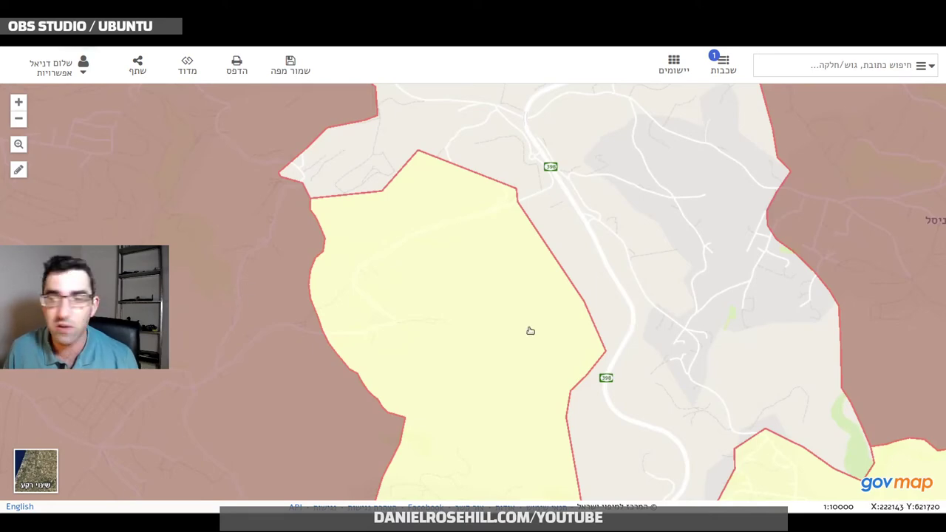
{"action": "scroll", "coordinate": [670, 338], "scroll_direction": "down", "scroll_amount": 3}
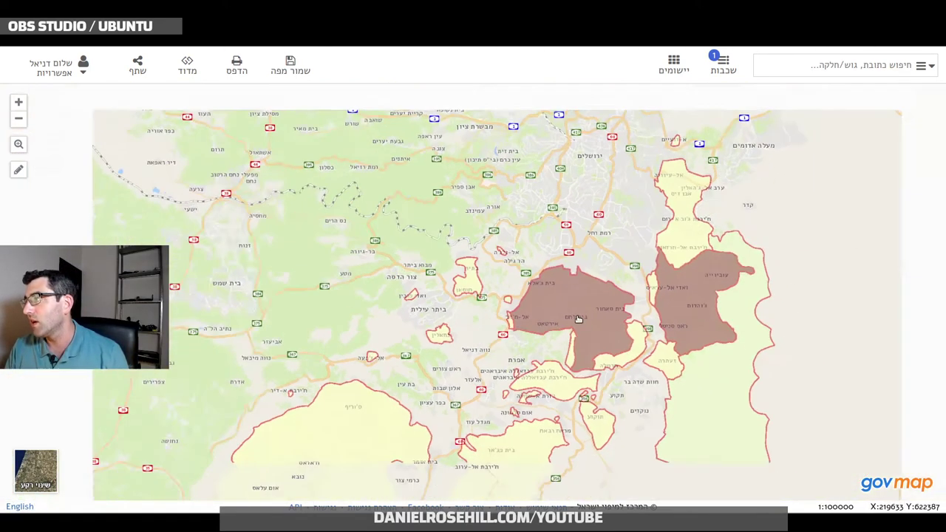
Step: Pan north of Jerusalem and view the Beit Hanina and A-Ram zone details
{"action": "scroll", "coordinate": [579, 318], "scroll_direction": "down", "scroll_amount": 2}
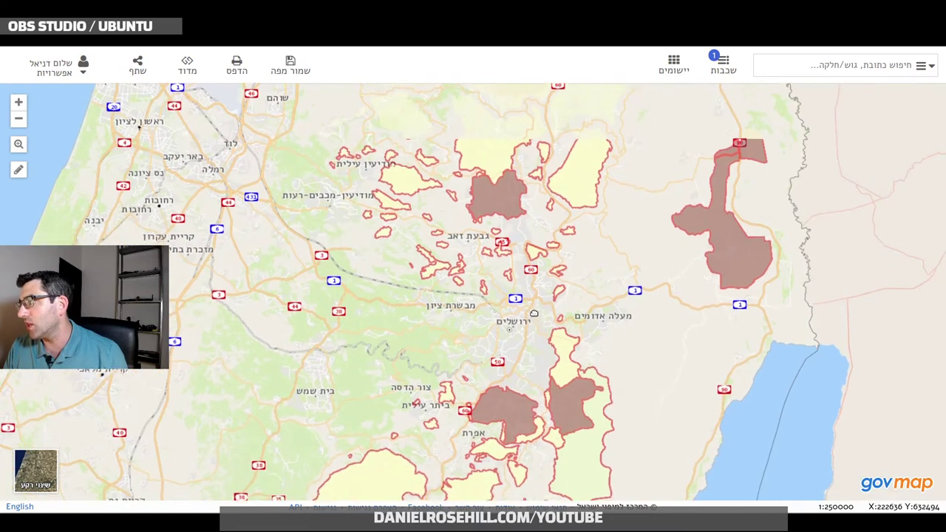
{"action": "left_click_drag", "start_coordinate": [534, 313], "coordinate": [522, 279]}
{"action": "left_click_drag", "start_coordinate": [493, 220], "coordinate": [476, 359]}
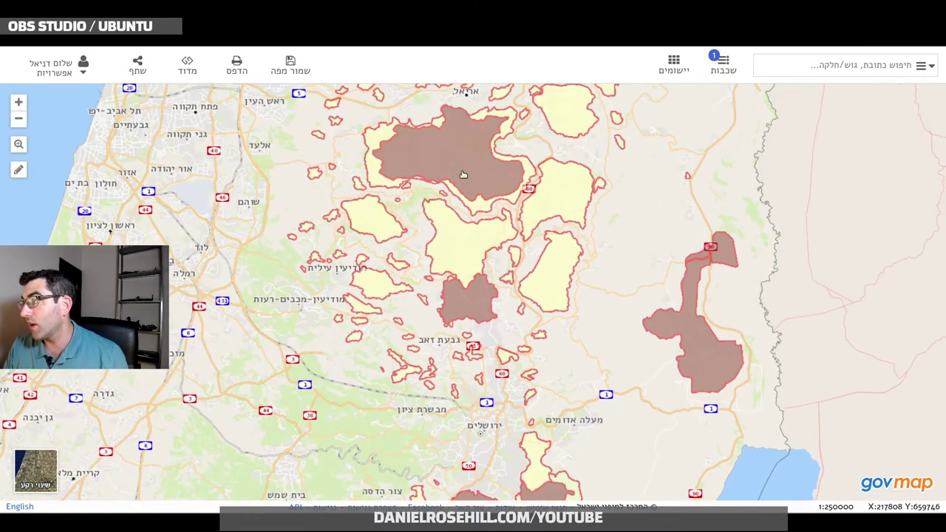
{"action": "scroll", "coordinate": [474, 396], "scroll_direction": "up", "scroll_amount": 2}
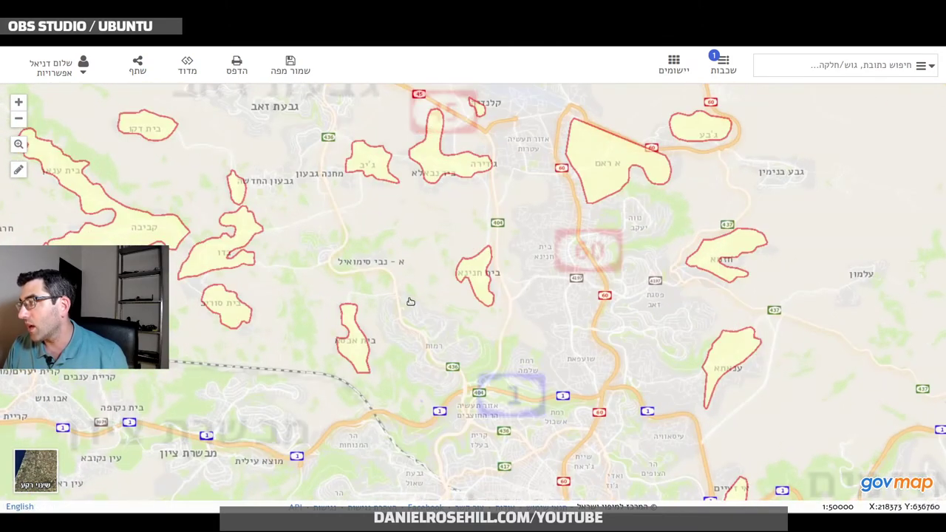
{"action": "left_click", "coordinate": [473, 277]}
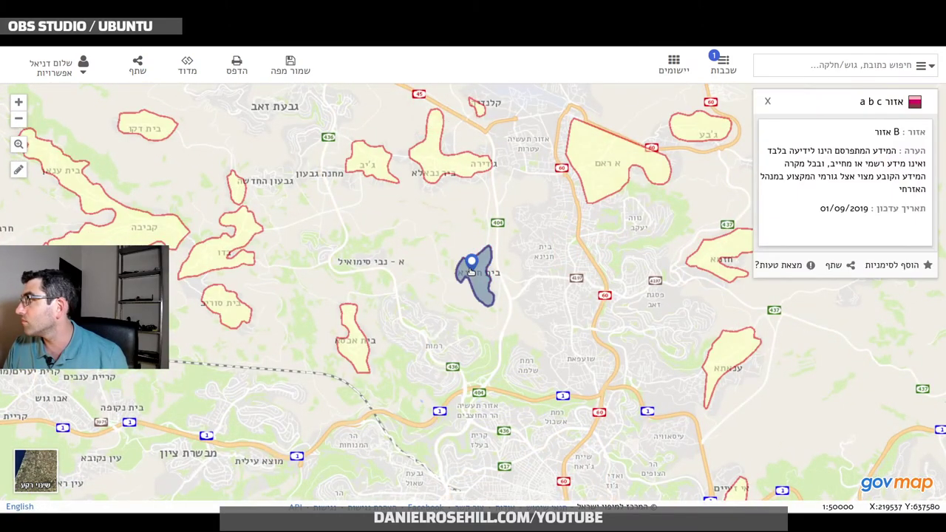
{"action": "scroll", "coordinate": [494, 281], "scroll_direction": "up", "scroll_amount": 2}
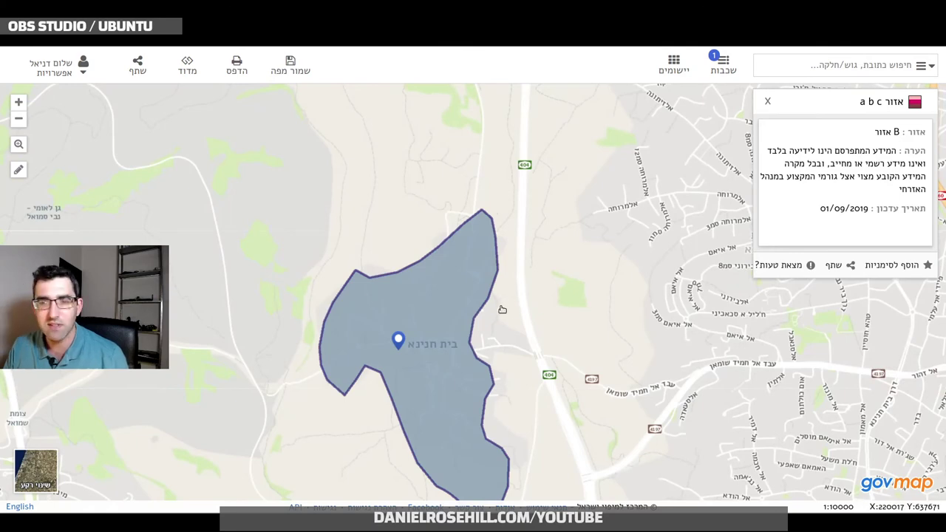
{"action": "scroll", "coordinate": [513, 274], "scroll_direction": "down", "scroll_amount": 1}
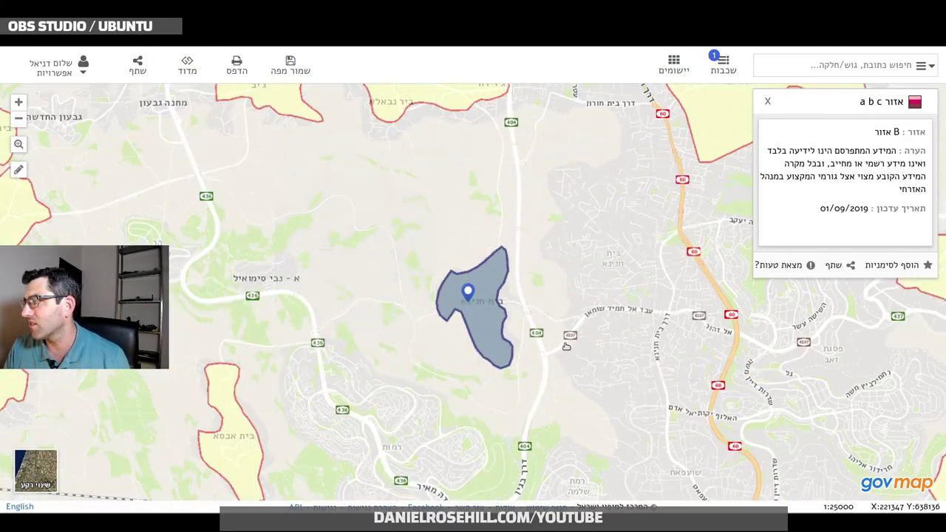
{"action": "scroll", "coordinate": [562, 325], "scroll_direction": "down", "scroll_amount": 1}
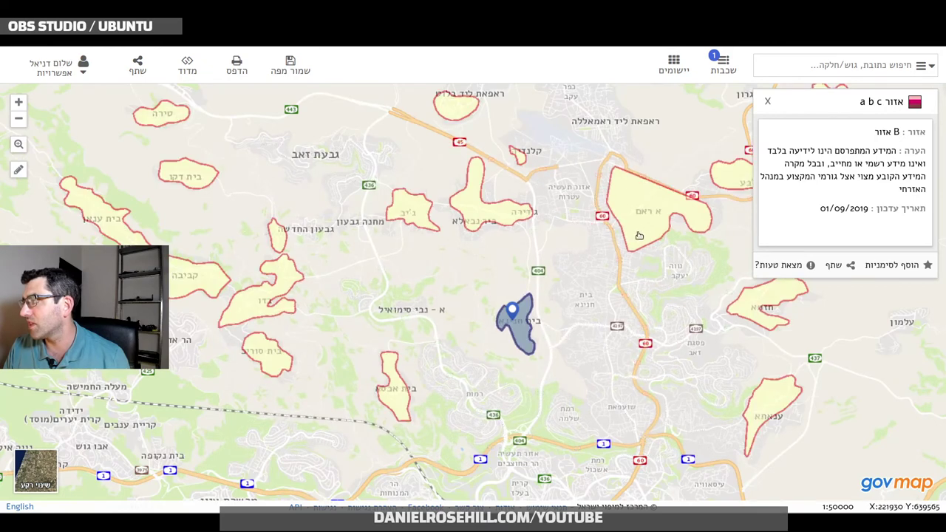
{"action": "left_click_drag", "start_coordinate": [645, 227], "coordinate": [510, 156]}
{"action": "left_click", "coordinate": [504, 155]}
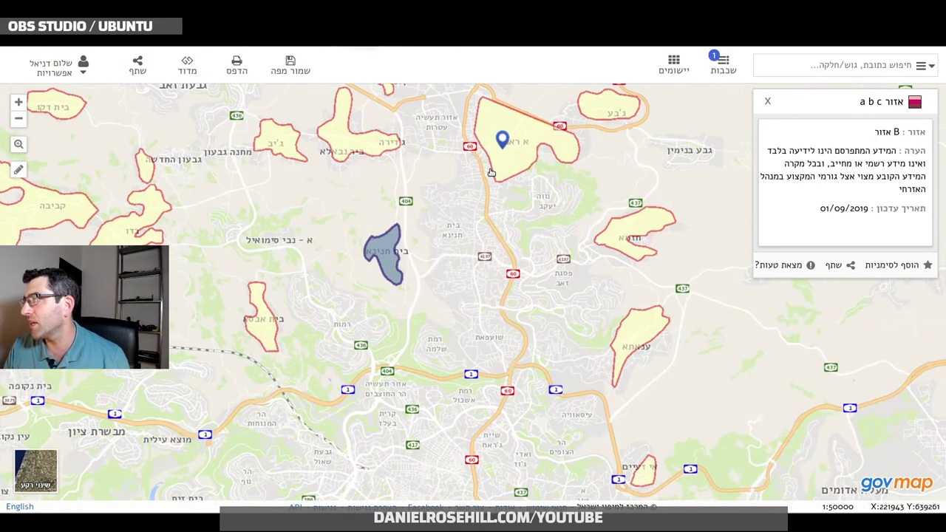
Step: Check the קביבה and Beit Iksa zones, then show the small Area B zone east of Jerusalem
{"action": "left_click_drag", "start_coordinate": [260, 251], "coordinate": [457, 266]}
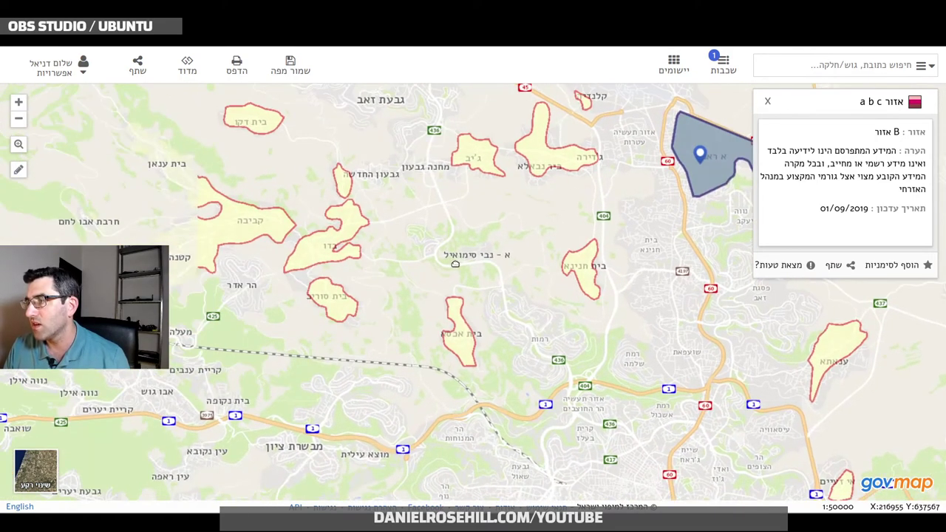
{"action": "left_click", "coordinate": [230, 215]}
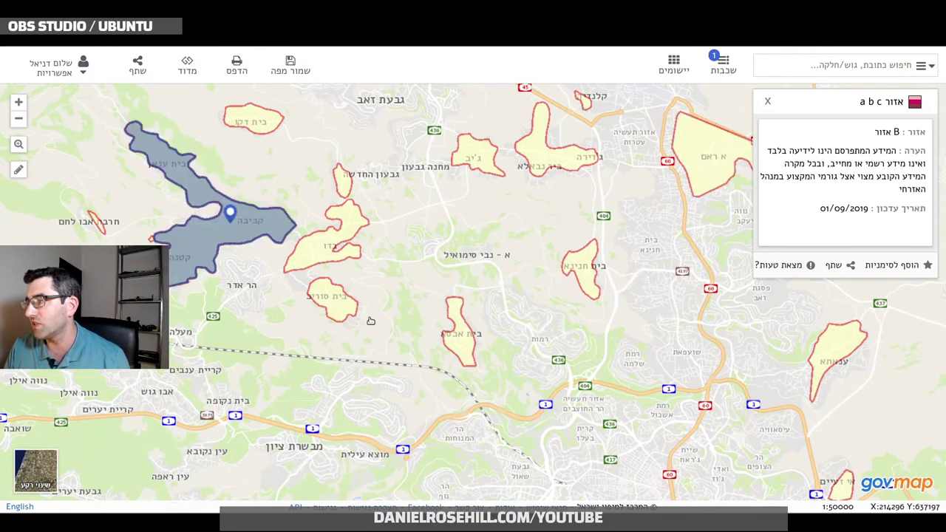
{"action": "left_click", "coordinate": [456, 343]}
{"action": "left_click_drag", "start_coordinate": [834, 485], "coordinate": [684, 266]}
{"action": "left_click", "coordinate": [684, 267]}
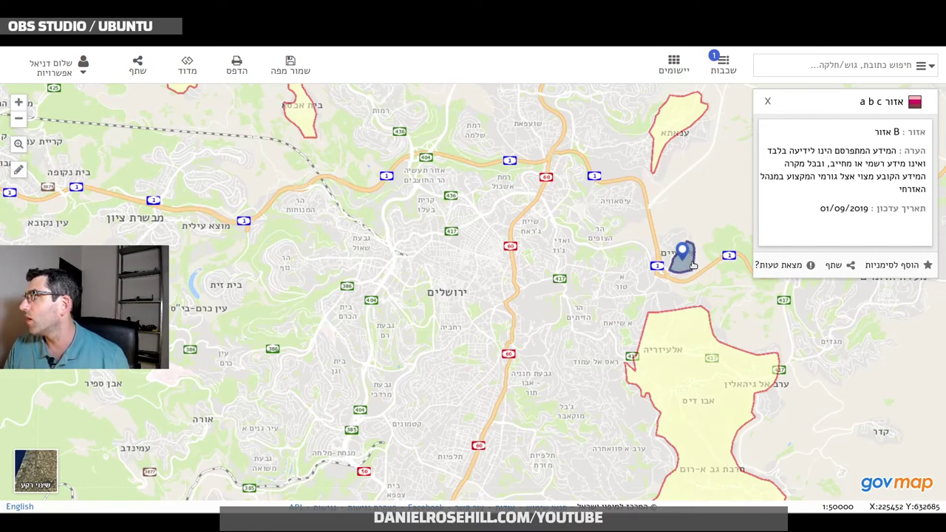
Step: Zoom to the Battir/Husan area, view the Husan zone's details beside route 375, then close the card
{"action": "scroll", "coordinate": [692, 265], "scroll_direction": "up", "scroll_amount": 2}
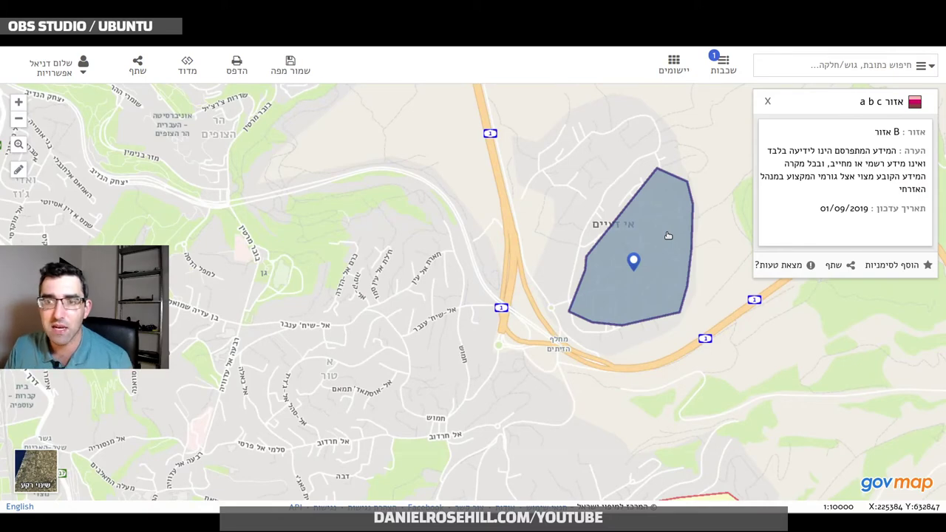
{"action": "scroll", "coordinate": [668, 235], "scroll_direction": "down", "scroll_amount": 1}
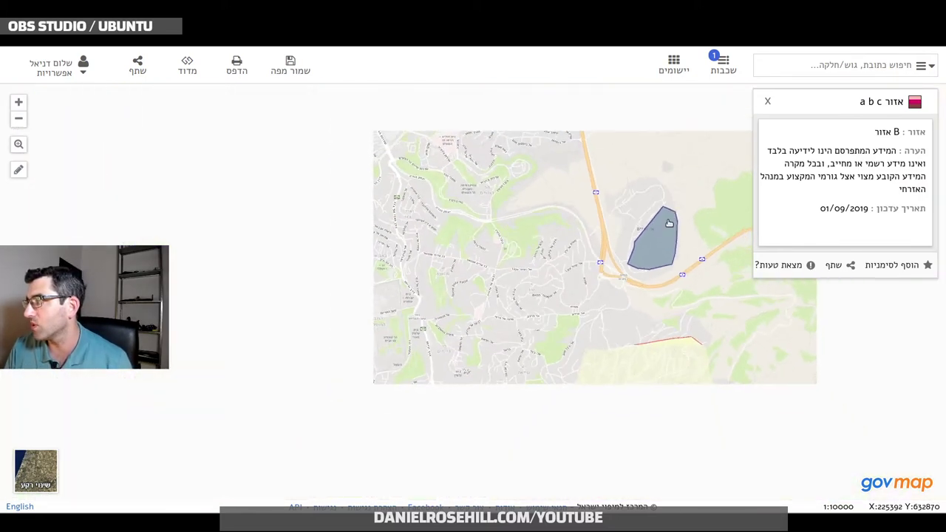
{"action": "scroll", "coordinate": [489, 329], "scroll_direction": "down", "scroll_amount": 1}
{"action": "scroll", "coordinate": [489, 329], "scroll_direction": "down", "scroll_amount": 1}
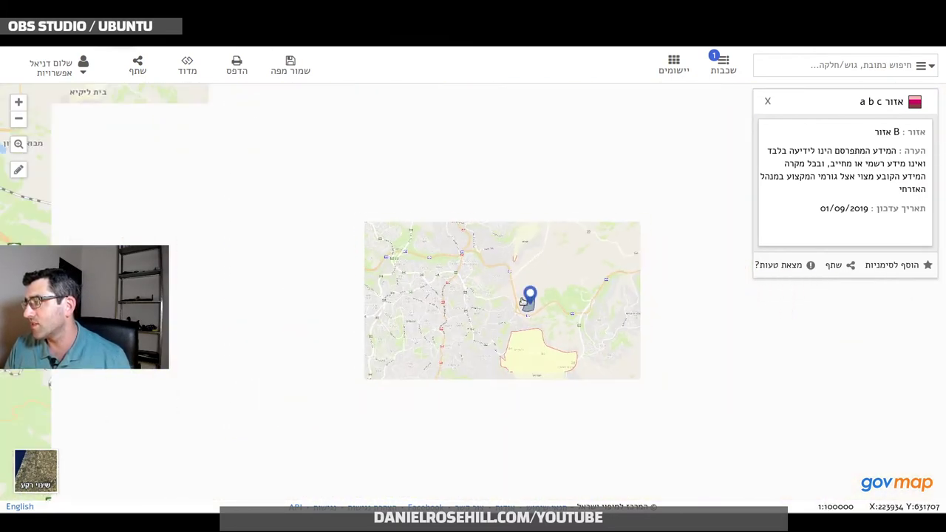
{"action": "left_click_drag", "start_coordinate": [431, 418], "coordinate": [406, 210]}
{"action": "left_click_drag", "start_coordinate": [240, 282], "coordinate": [355, 263]}
{"action": "scroll", "coordinate": [352, 264], "scroll_direction": "up", "scroll_amount": 2}
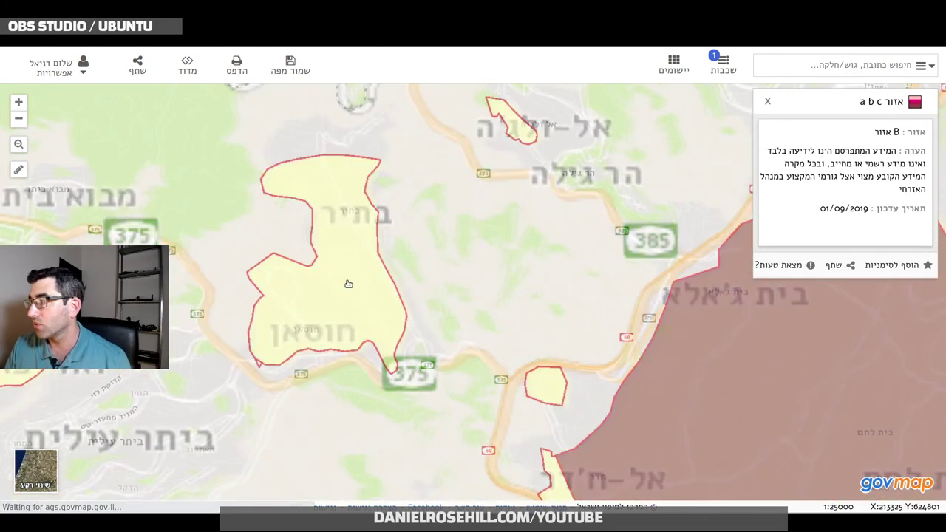
{"action": "left_click", "coordinate": [308, 318]}
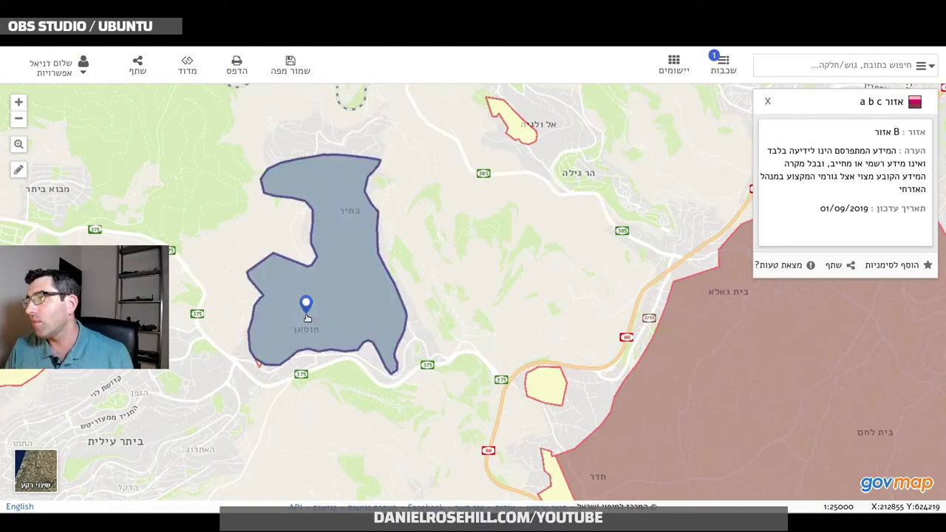
{"action": "scroll", "coordinate": [388, 325], "scroll_direction": "up", "scroll_amount": 1}
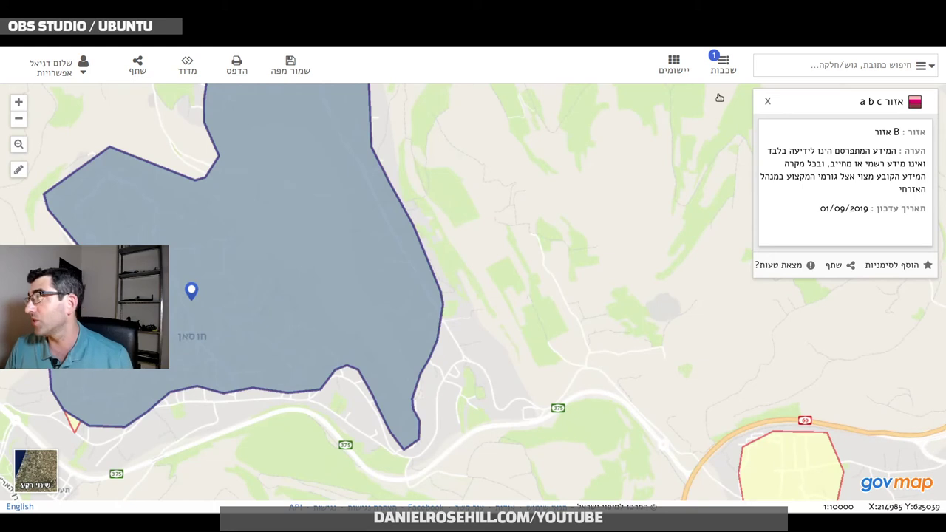
{"action": "left_click", "coordinate": [769, 103]}
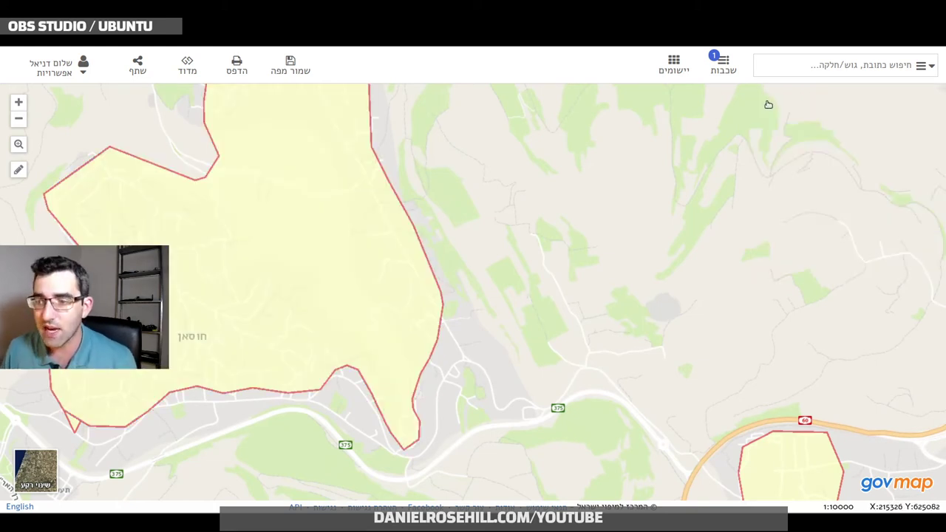
Step: Hide the אזור a b c layer and turn on the אנטנות סלולריות פעילות layer
{"action": "left_click", "coordinate": [716, 70]}
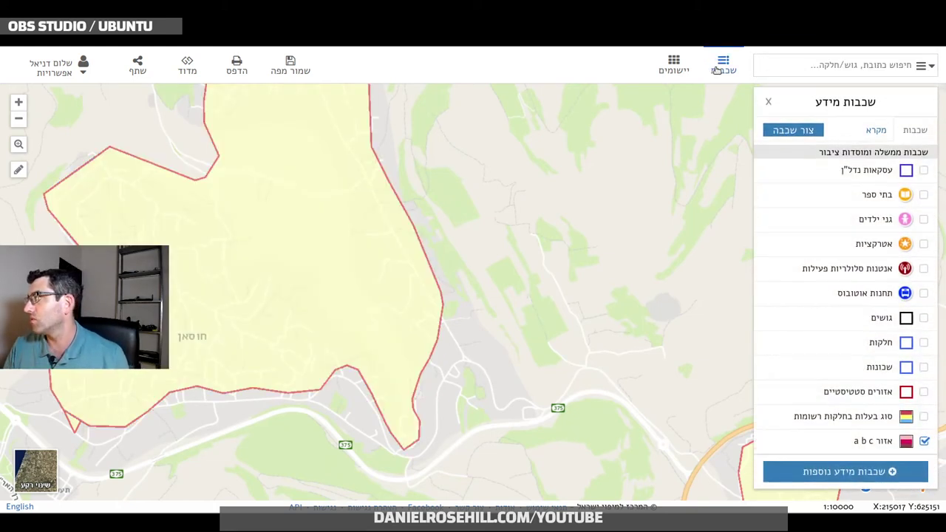
{"action": "left_click", "coordinate": [924, 441]}
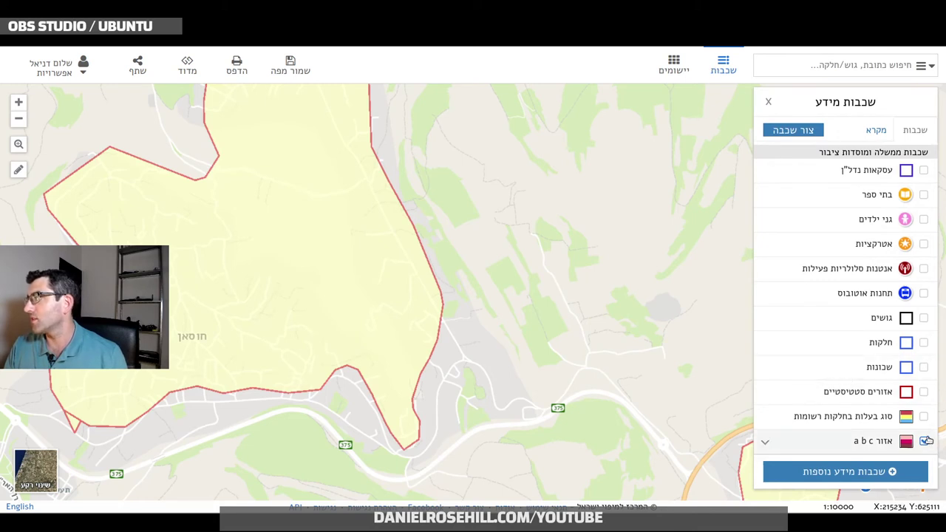
{"action": "left_click", "coordinate": [924, 269]}
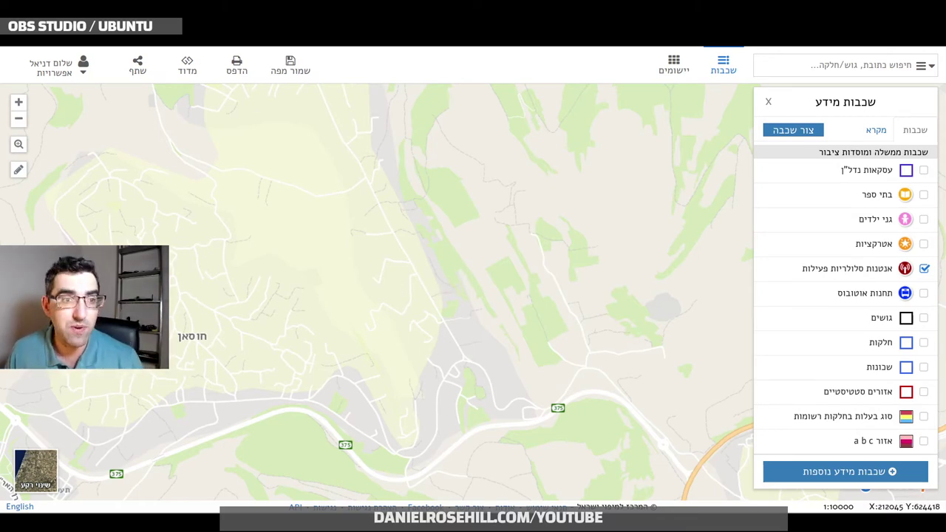
Step: Zoom to central Jerusalem at 1:5000 and open a Pelephone antenna's details
{"action": "scroll", "coordinate": [384, 288], "scroll_direction": "down", "scroll_amount": 3}
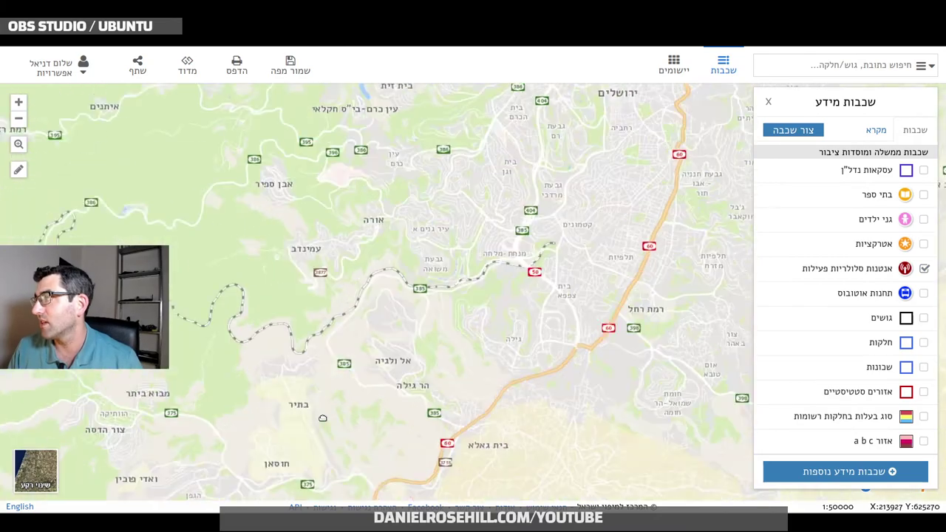
{"action": "left_click_drag", "start_coordinate": [414, 148], "coordinate": [355, 354]}
{"action": "left_click_drag", "start_coordinate": [497, 156], "coordinate": [333, 292]}
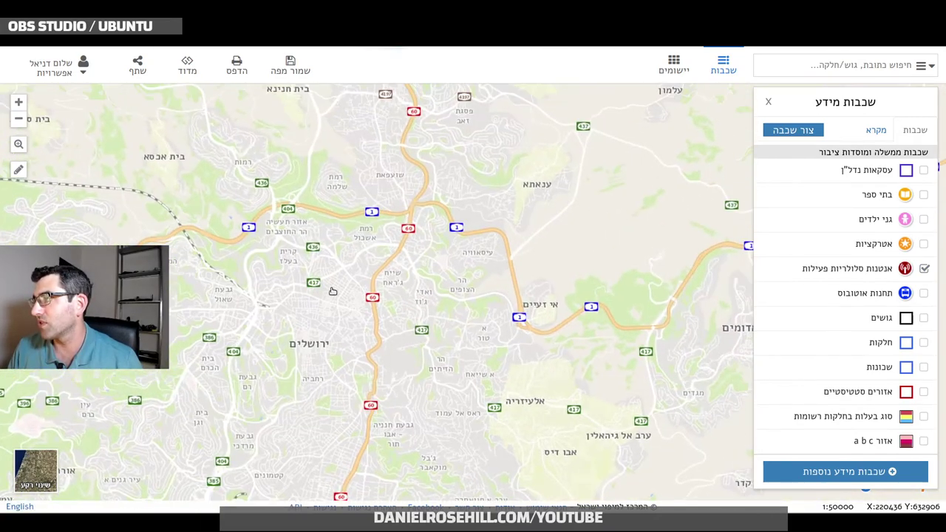
{"action": "scroll", "coordinate": [333, 292], "scroll_direction": "up", "scroll_amount": 4}
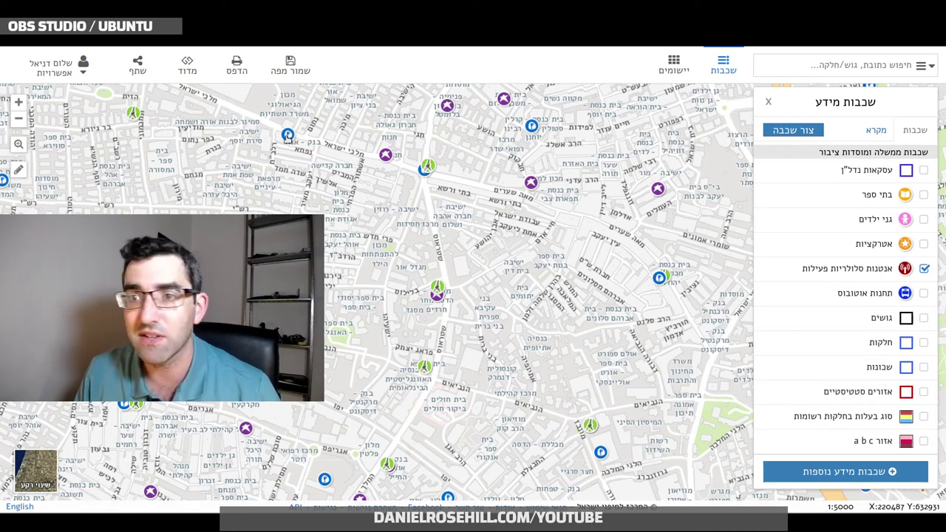
{"action": "left_click", "coordinate": [287, 135]}
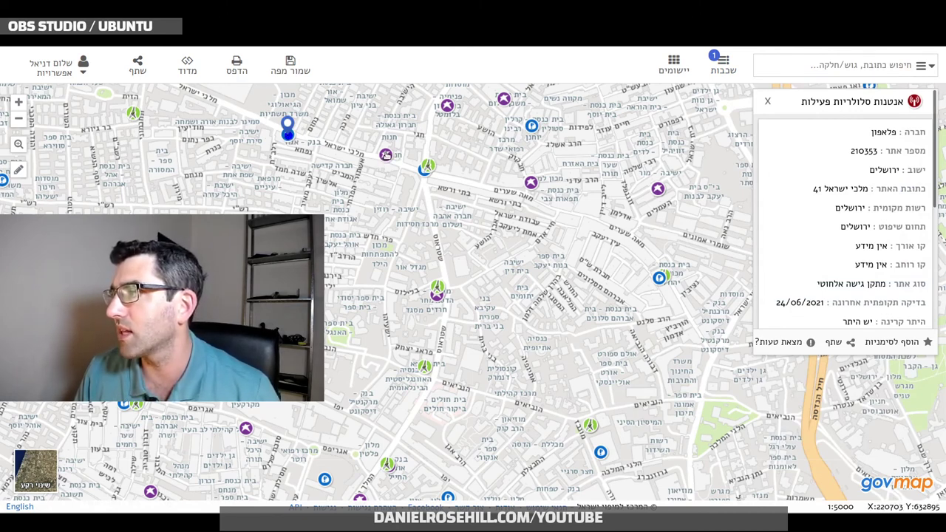
Step: View the details of Cellcom antenna site 3039 and antenna site 210601
{"action": "left_click", "coordinate": [386, 153]}
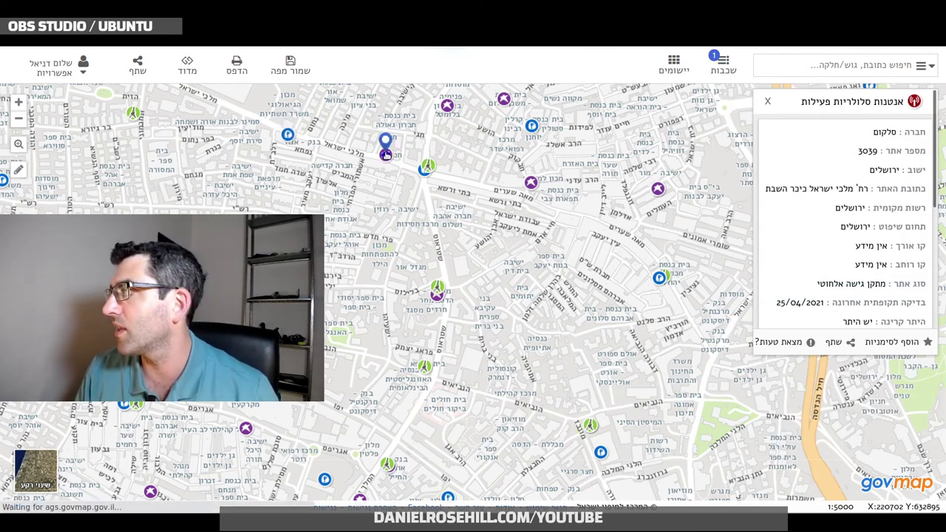
{"action": "left_click", "coordinate": [427, 169]}
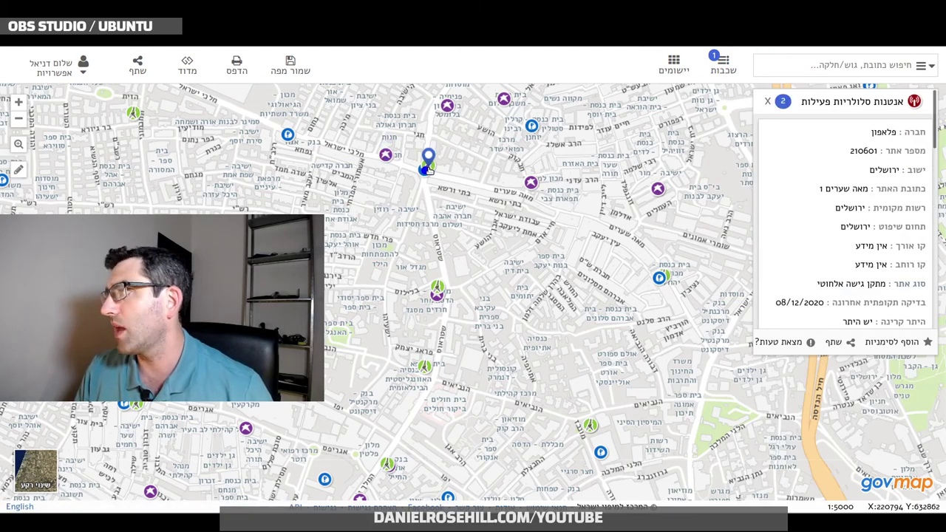
{"action": "scroll", "coordinate": [427, 169], "scroll_direction": "up", "scroll_amount": 2}
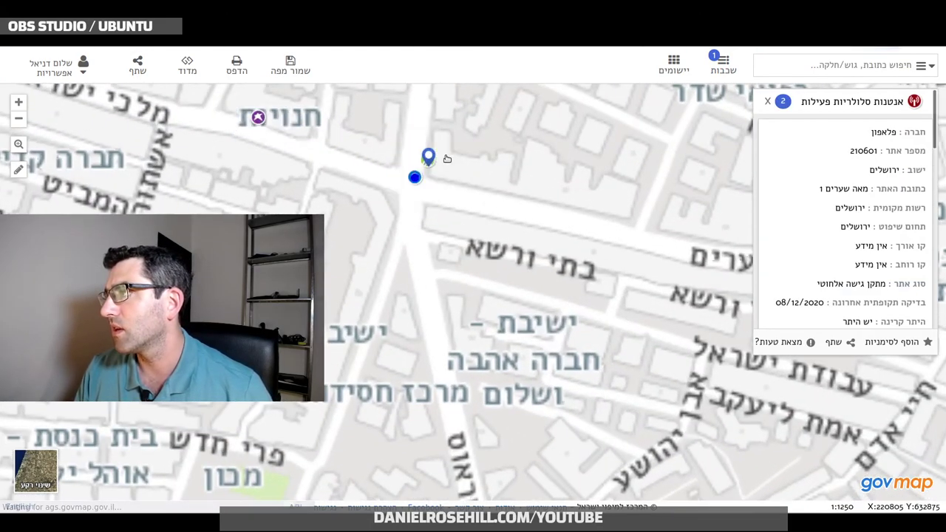
{"action": "scroll", "coordinate": [380, 206], "scroll_direction": "down", "scroll_amount": 1}
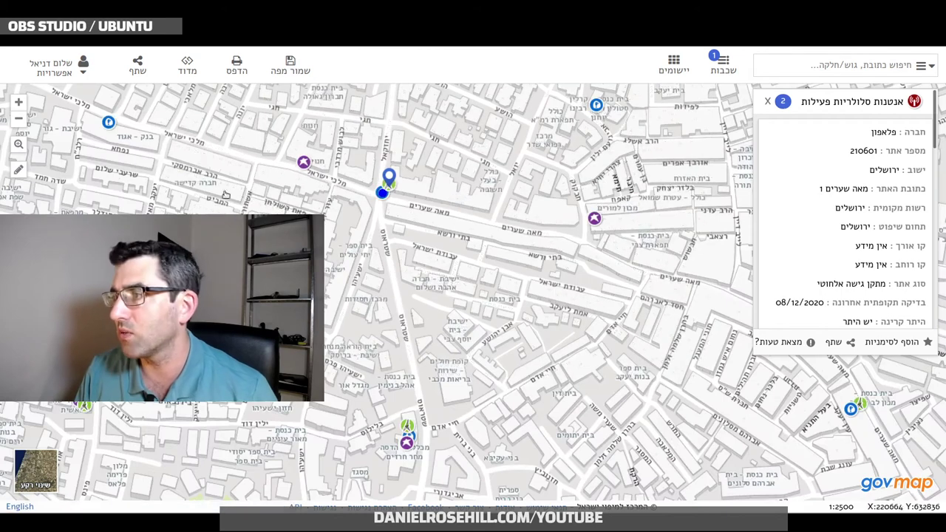
Step: Open antenna site 210353 at Malkhei Yisrael 41, zoom in, and read its card to the bottom
{"action": "left_click", "coordinate": [113, 124]}
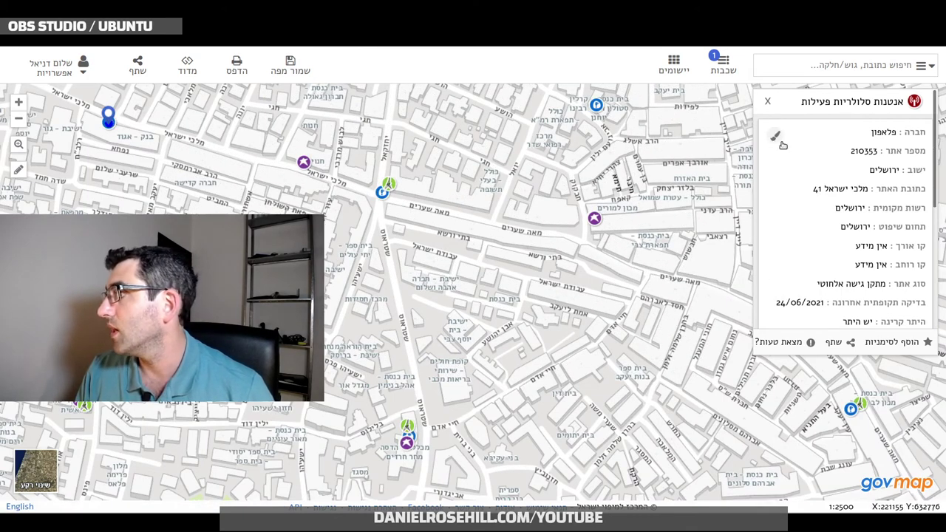
{"action": "double_click", "coordinate": [242, 158]}
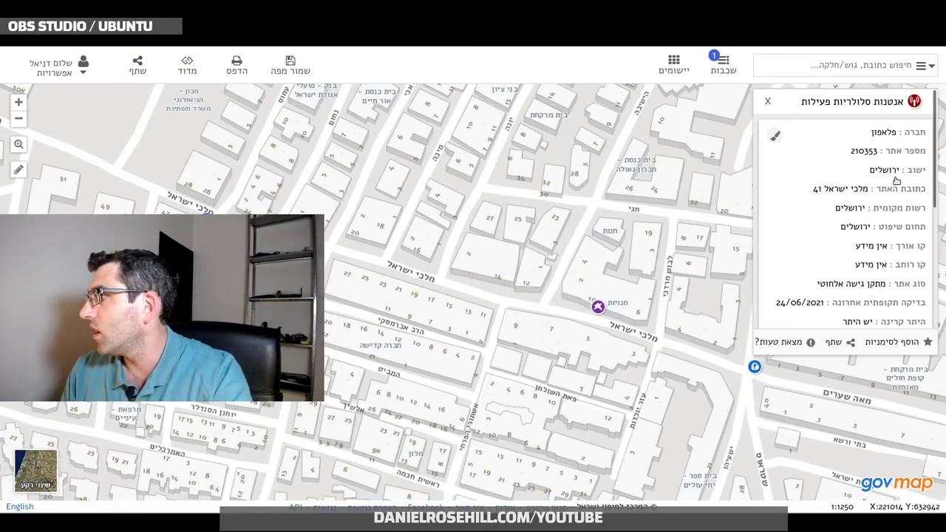
{"action": "scroll", "coordinate": [885, 193], "scroll_direction": "down", "scroll_amount": 2}
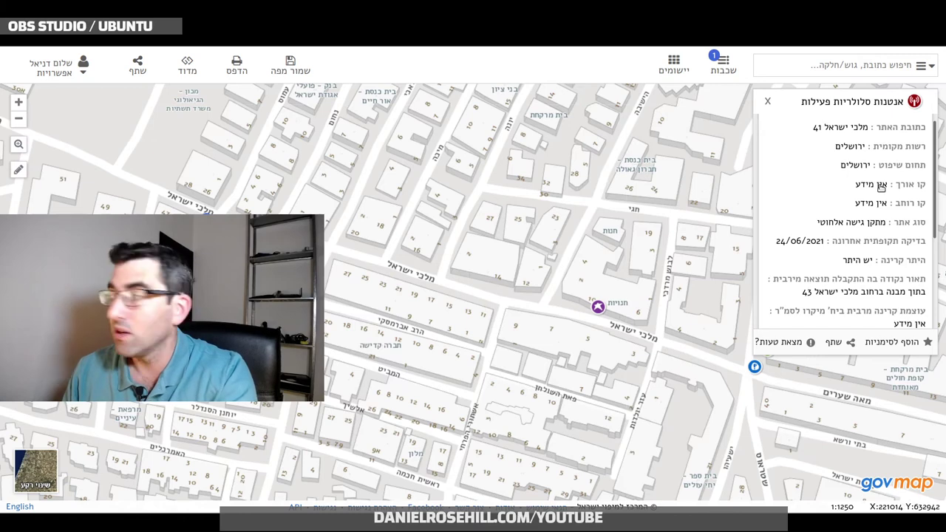
{"action": "scroll", "coordinate": [881, 188], "scroll_direction": "up", "scroll_amount": 2}
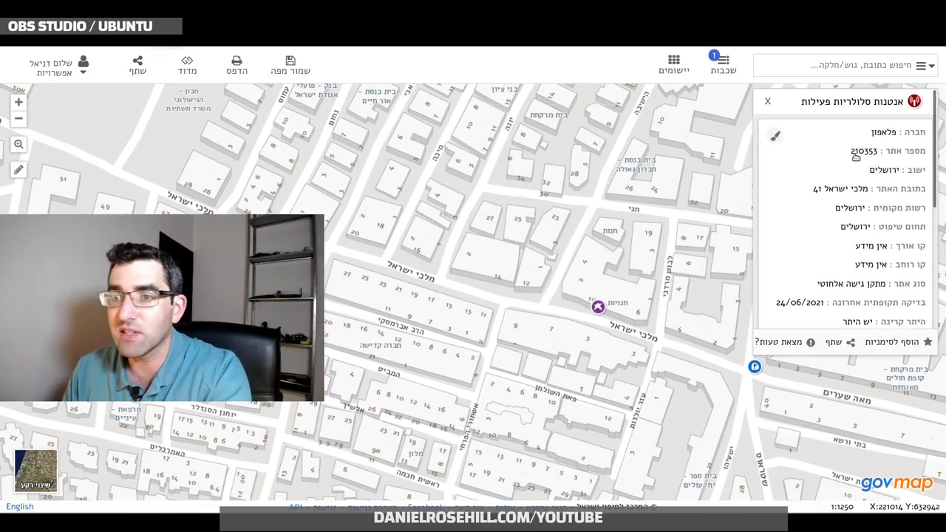
{"action": "scroll", "coordinate": [871, 161], "scroll_direction": "down", "scroll_amount": 3}
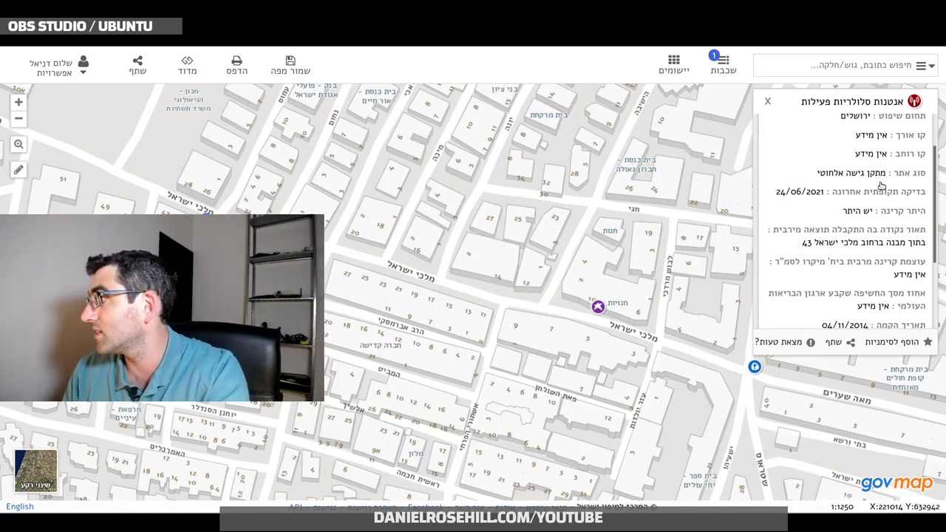
{"action": "scroll", "coordinate": [883, 185], "scroll_direction": "down", "scroll_amount": 1}
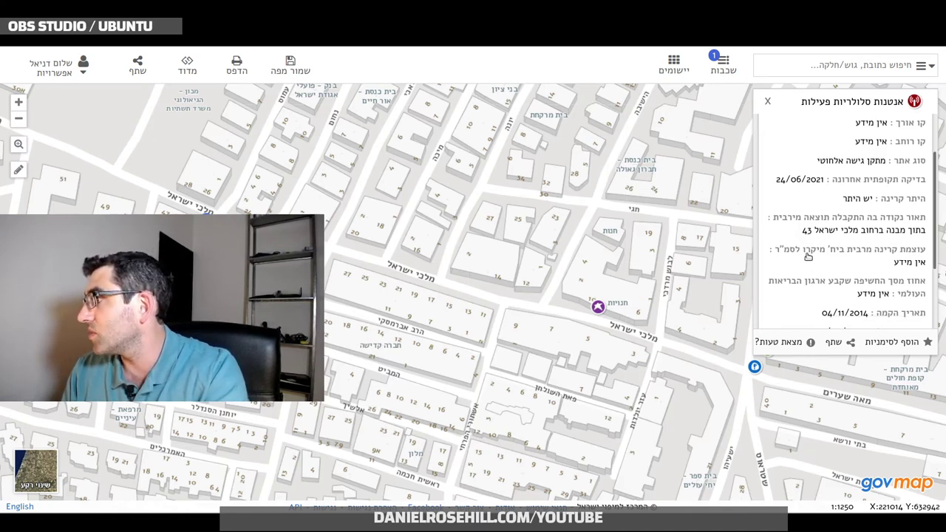
{"action": "scroll", "coordinate": [807, 230], "scroll_direction": "down", "scroll_amount": 3}
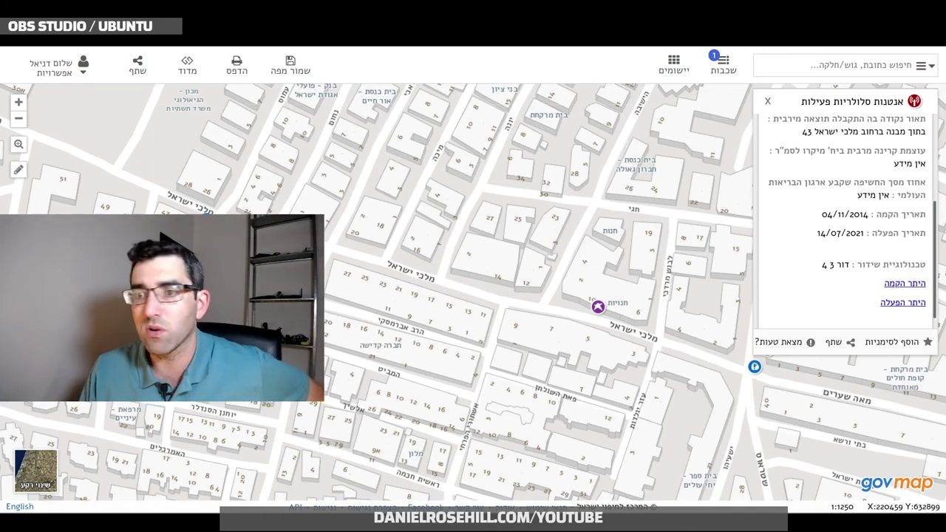
Step: Zoom into central Tel Aviv, view the PHI antenna card at Herbert Samuel 28, then close it
{"action": "scroll", "coordinate": [264, 370], "scroll_direction": "down", "scroll_amount": 3}
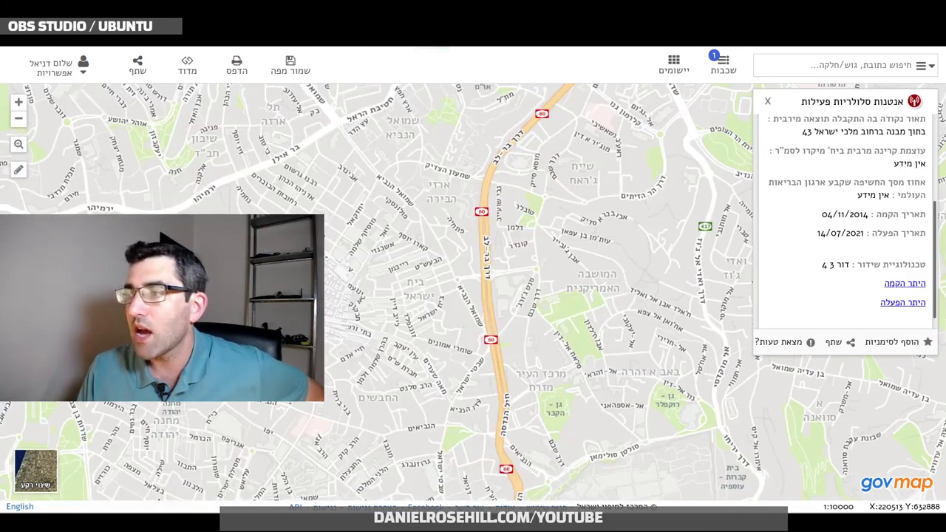
{"action": "scroll", "coordinate": [264, 370], "scroll_direction": "down", "scroll_amount": 3}
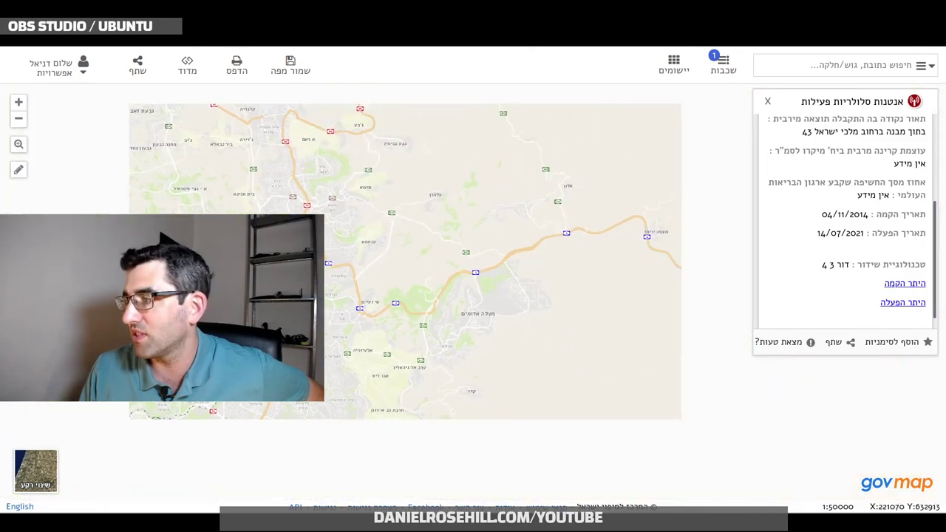
{"action": "scroll", "coordinate": [264, 370], "scroll_direction": "down", "scroll_amount": 3}
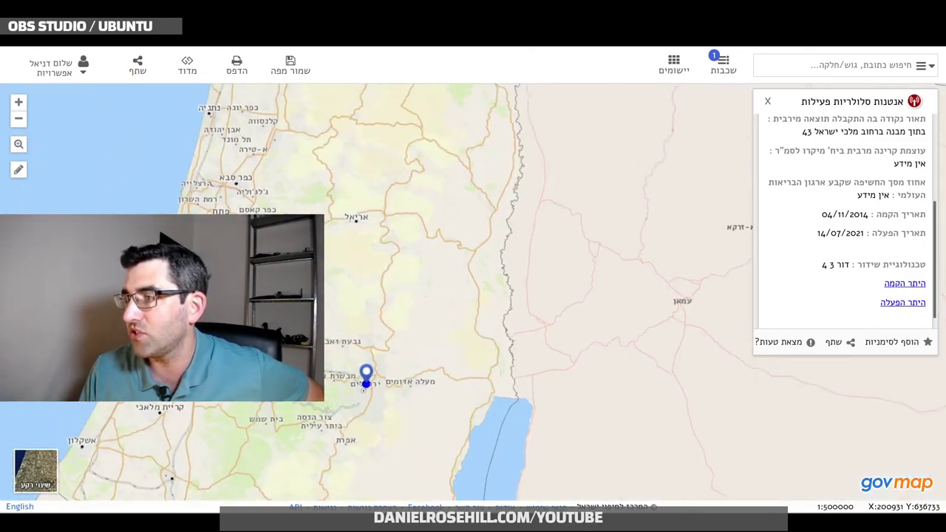
{"action": "scroll", "coordinate": [275, 288], "scroll_direction": "up", "scroll_amount": 4}
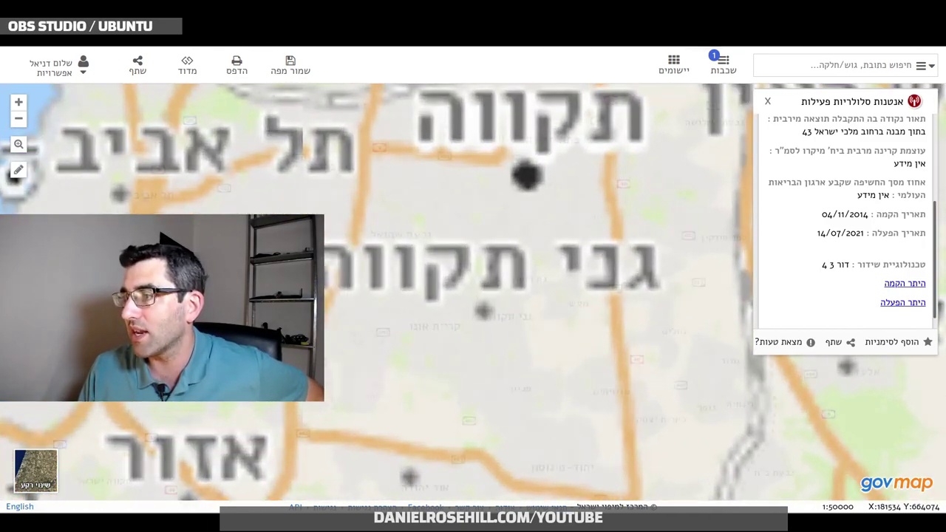
{"action": "scroll", "coordinate": [275, 288], "scroll_direction": "up", "scroll_amount": 3}
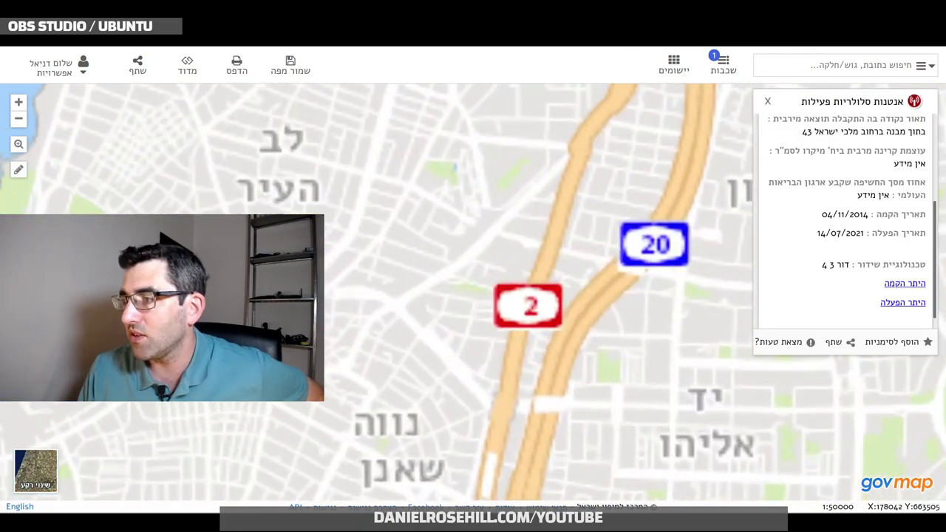
{"action": "left_click_drag", "start_coordinate": [443, 296], "coordinate": [754, 204]}
{"action": "left_click_drag", "start_coordinate": [473, 296], "coordinate": [310, 502]}
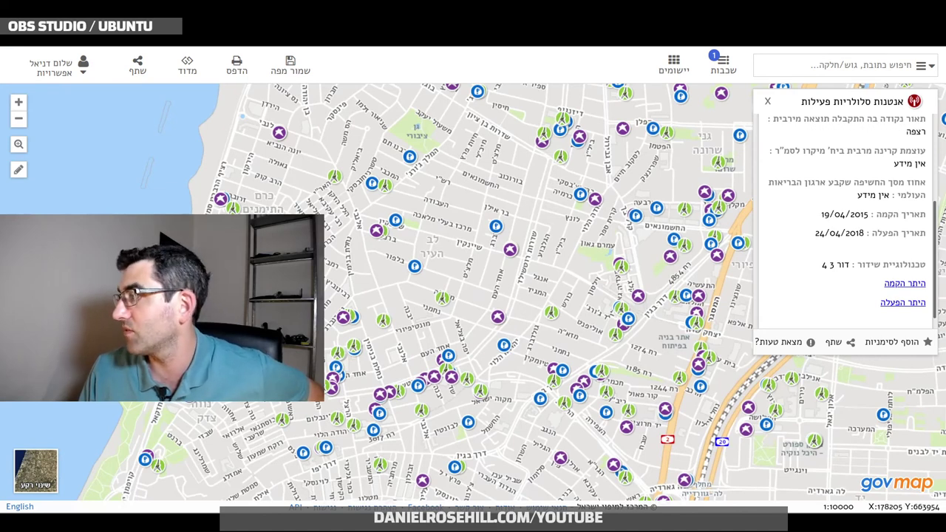
{"action": "left_click", "coordinate": [231, 206]}
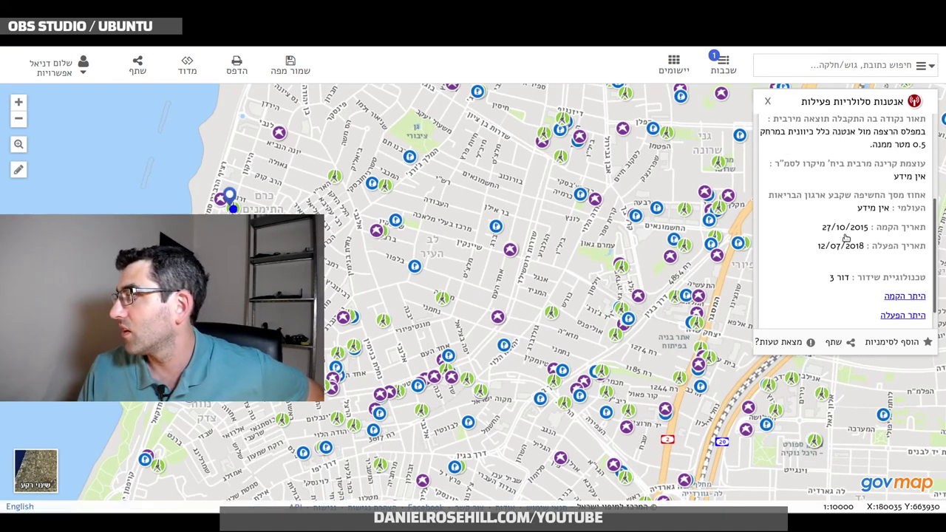
{"action": "left_click", "coordinate": [767, 101]}
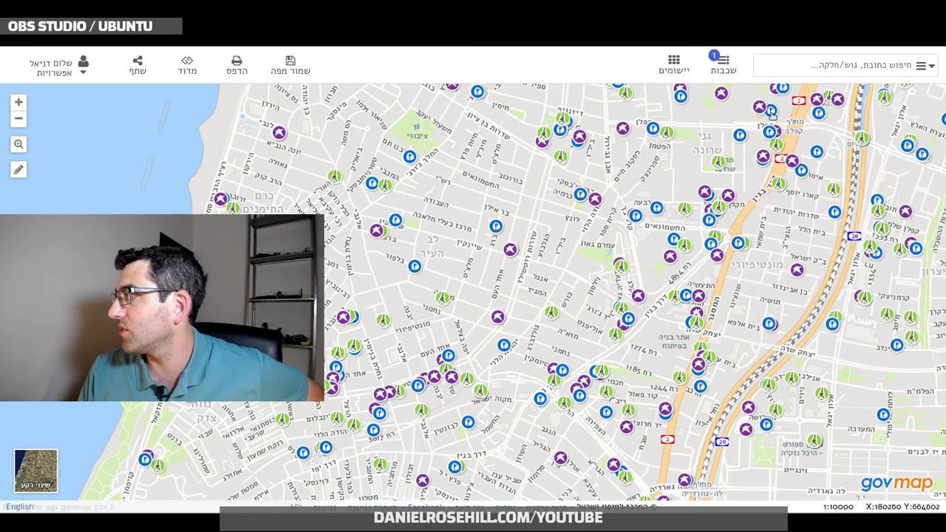
Step: Open the company (חברה) filter for the cellular antennas layer
{"action": "left_click", "coordinate": [736, 71]}
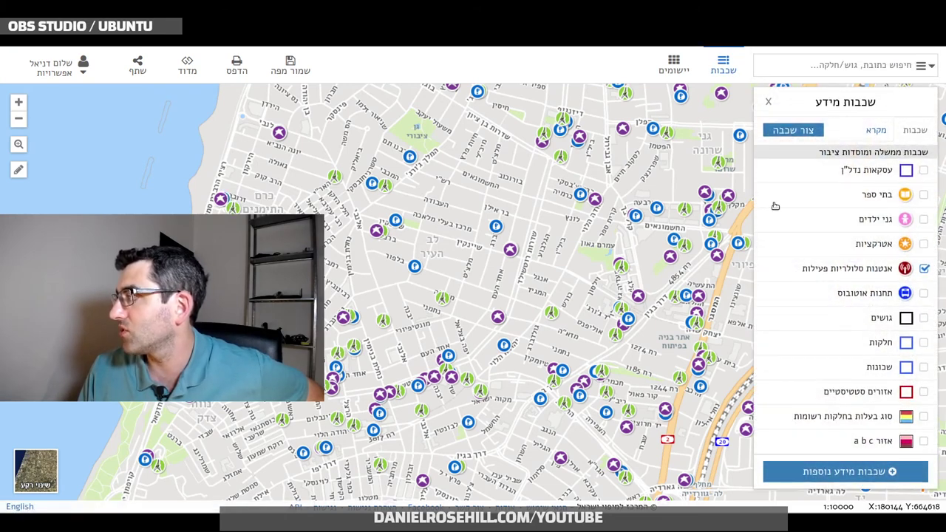
{"action": "left_click", "coordinate": [765, 272]}
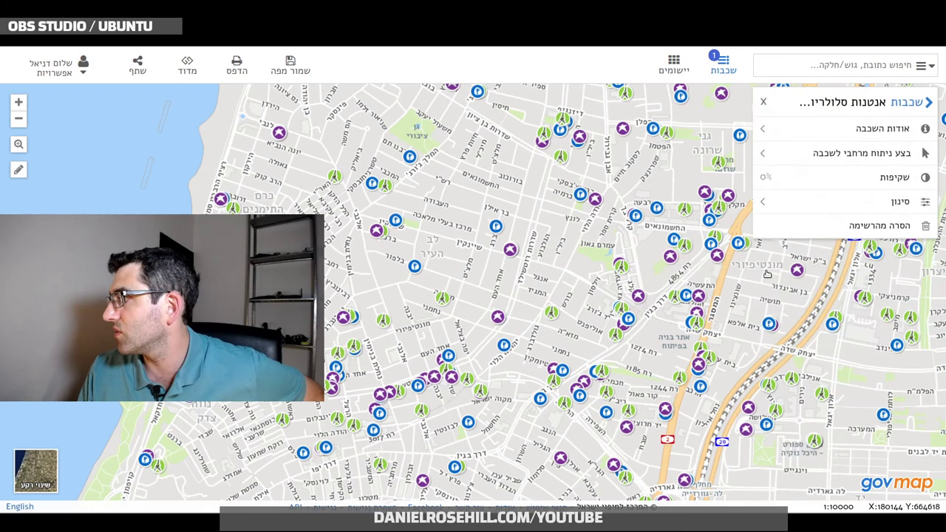
{"action": "left_click", "coordinate": [766, 207]}
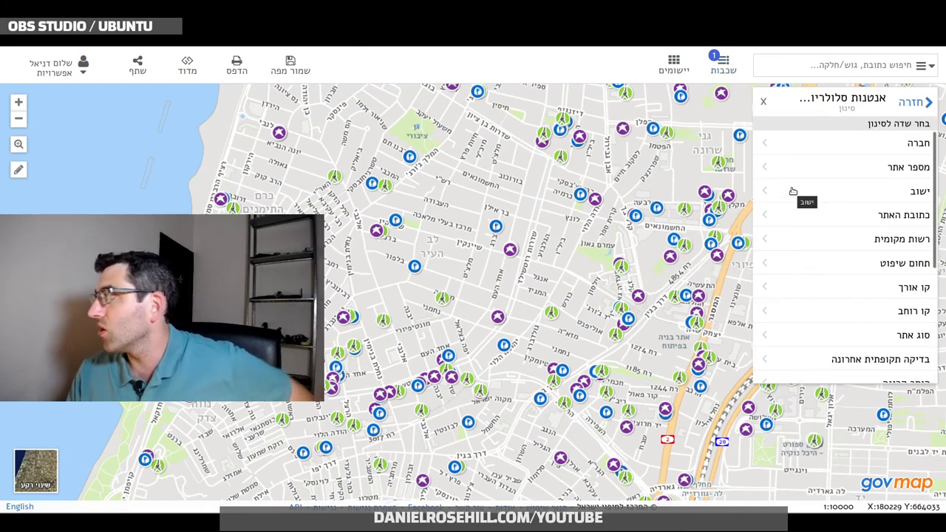
{"action": "left_click", "coordinate": [766, 143]}
Step: Try showing only Cellcom antennas, then clear all companies and return to the filter-field list
{"action": "left_click", "coordinate": [846, 188]}
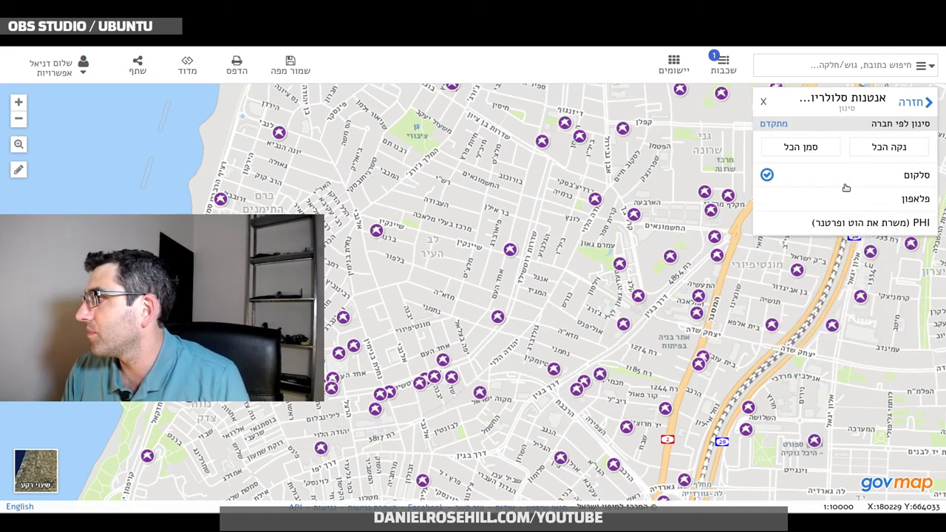
{"action": "left_click", "coordinate": [771, 123]}
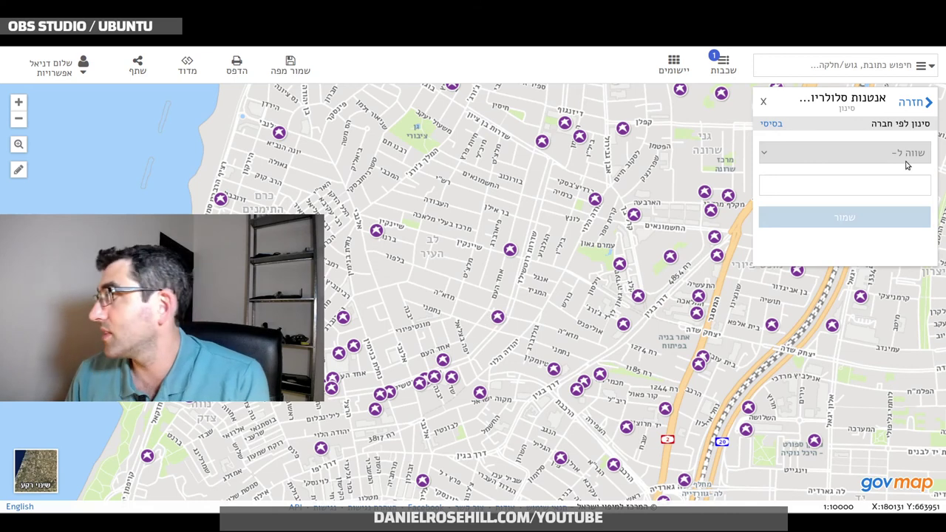
{"action": "left_click", "coordinate": [770, 124]}
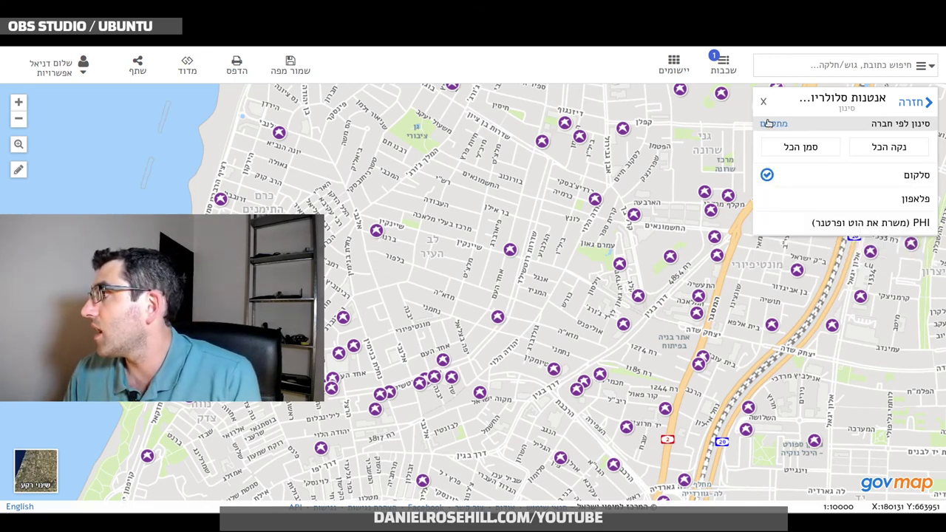
{"action": "left_click", "coordinate": [798, 150]}
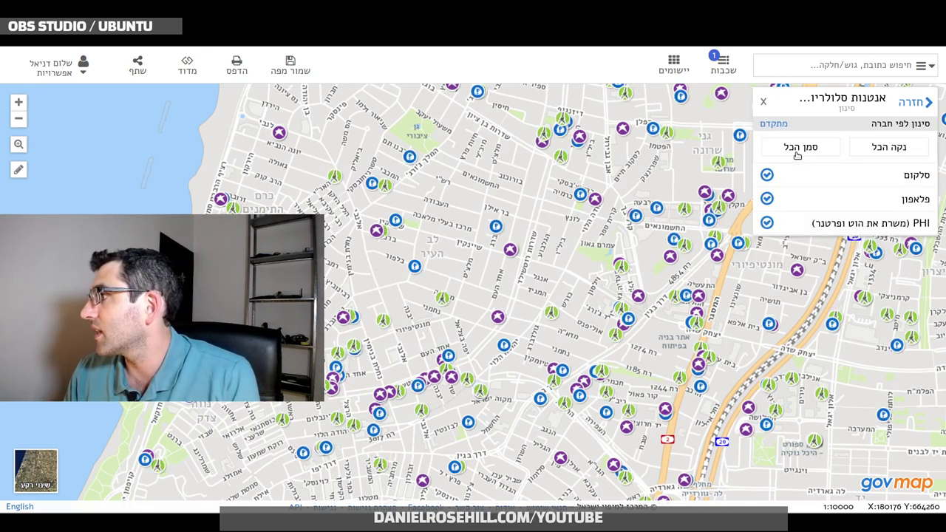
{"action": "left_click", "coordinate": [904, 148]}
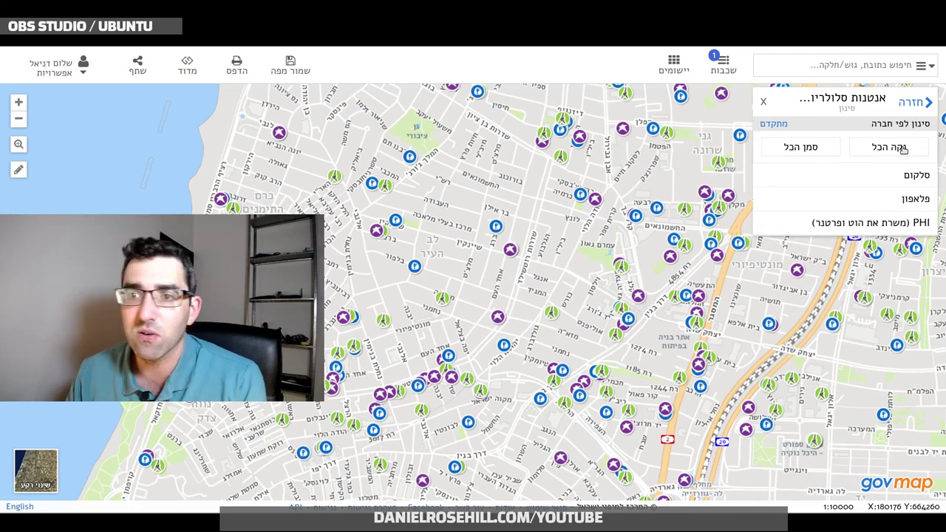
{"action": "left_click", "coordinate": [929, 105]}
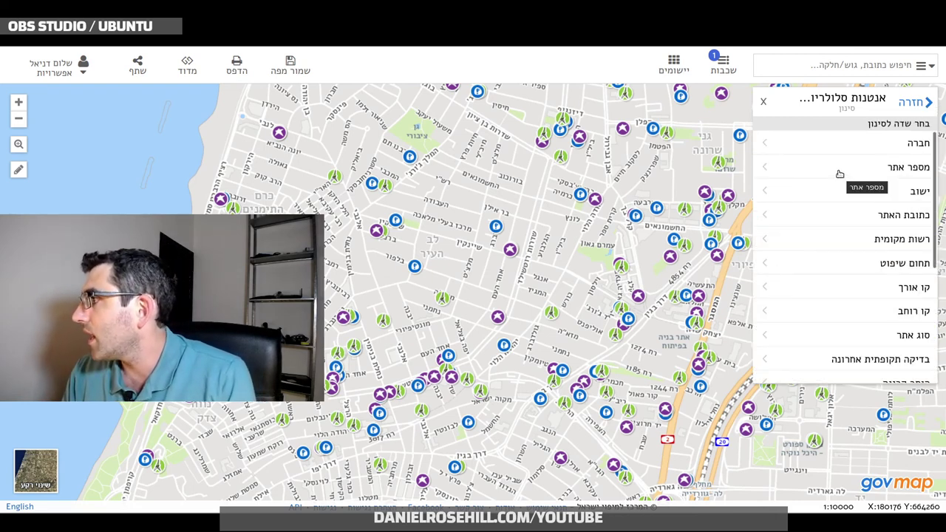
{"action": "scroll", "coordinate": [839, 175], "scroll_direction": "down", "scroll_amount": 5}
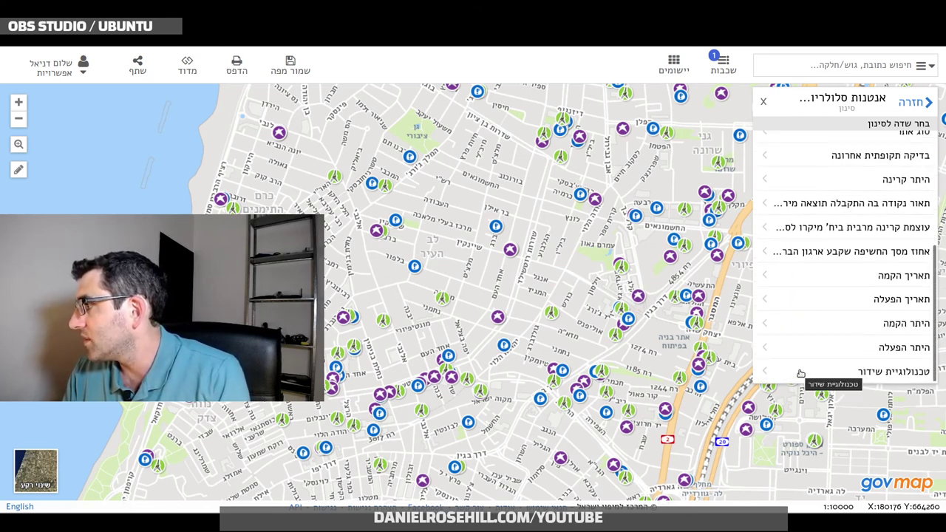
Step: Filter the antennas layer by transmission technology to דור 5 (5G) only
{"action": "left_click", "coordinate": [765, 368]}
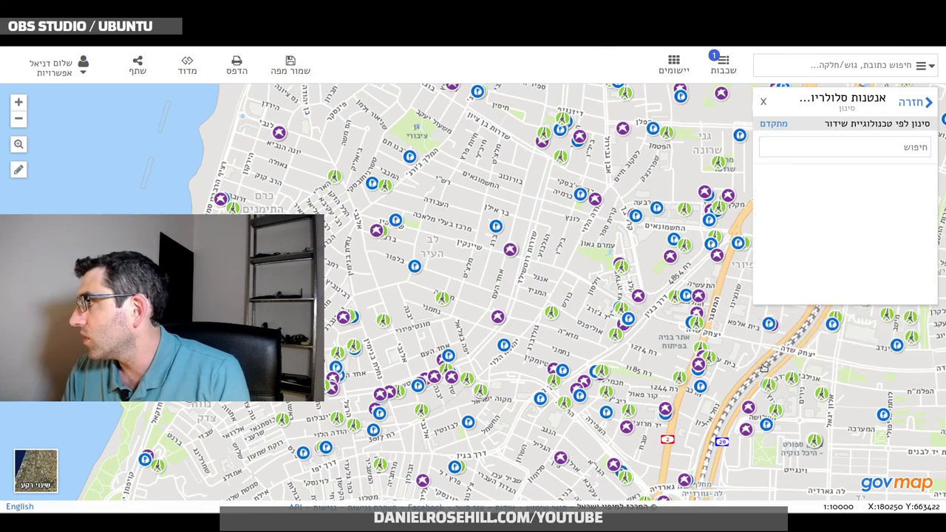
{"action": "type", "text": "טי5"}
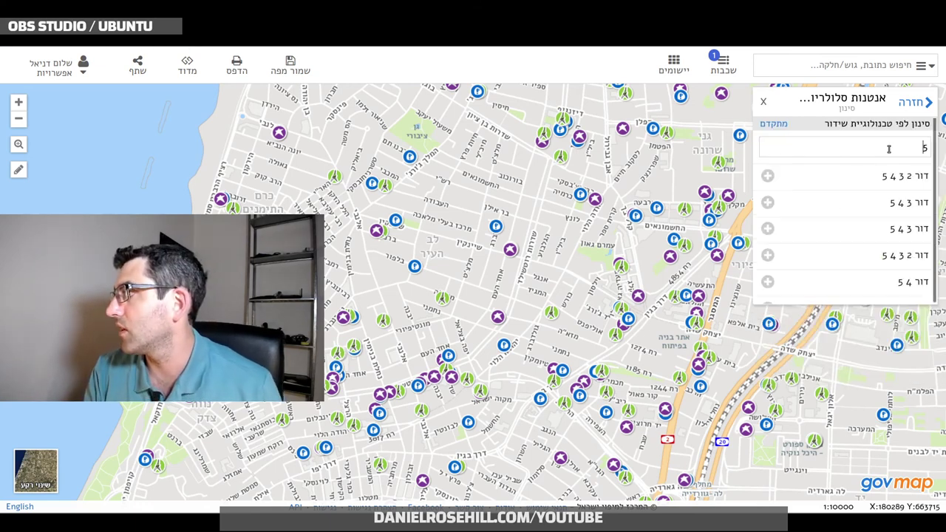
{"action": "scroll", "coordinate": [881, 217], "scroll_direction": "down", "scroll_amount": 1}
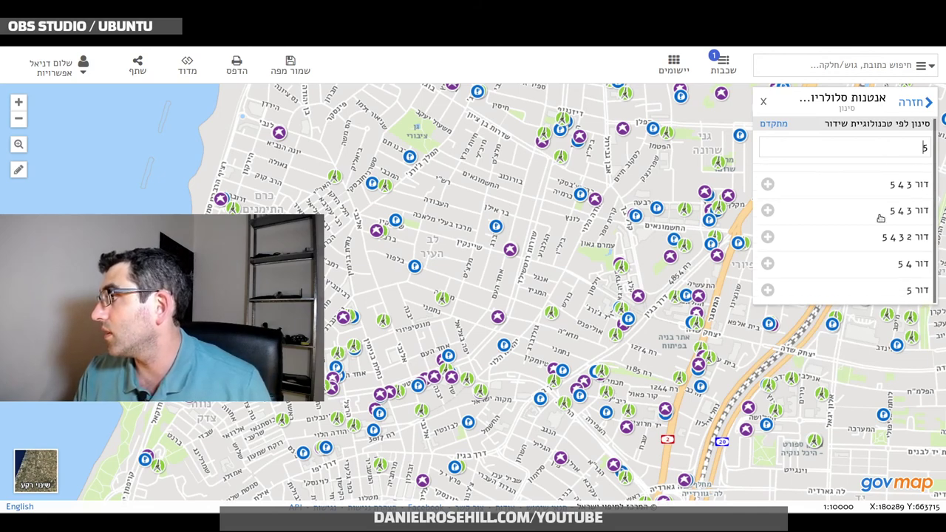
{"action": "left_click", "coordinate": [868, 289]}
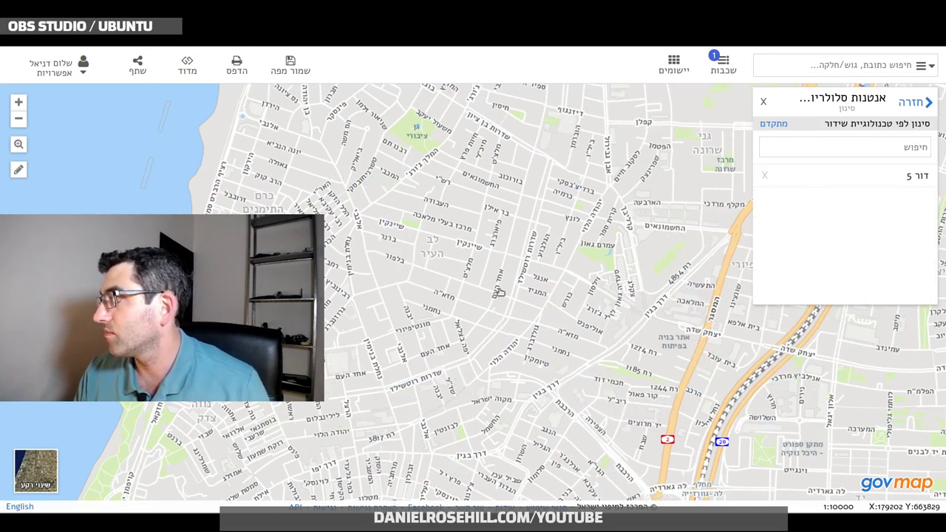
Step: Zoom the map out to view central Israel with the 5G filter applied
{"action": "scroll", "coordinate": [465, 278], "scroll_direction": "down", "scroll_amount": 1}
{"action": "scroll", "coordinate": [466, 279], "scroll_direction": "down", "scroll_amount": 2}
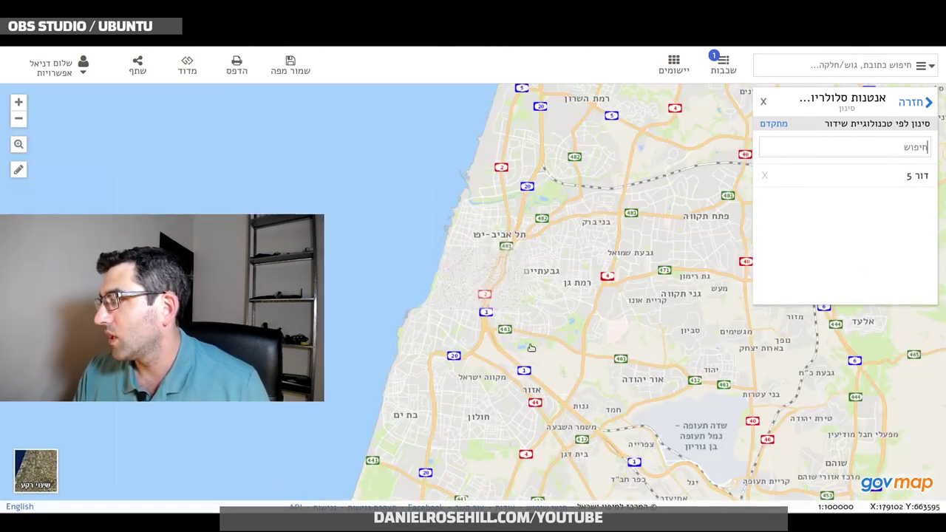
{"action": "scroll", "coordinate": [523, 370], "scroll_direction": "up", "scroll_amount": 2}
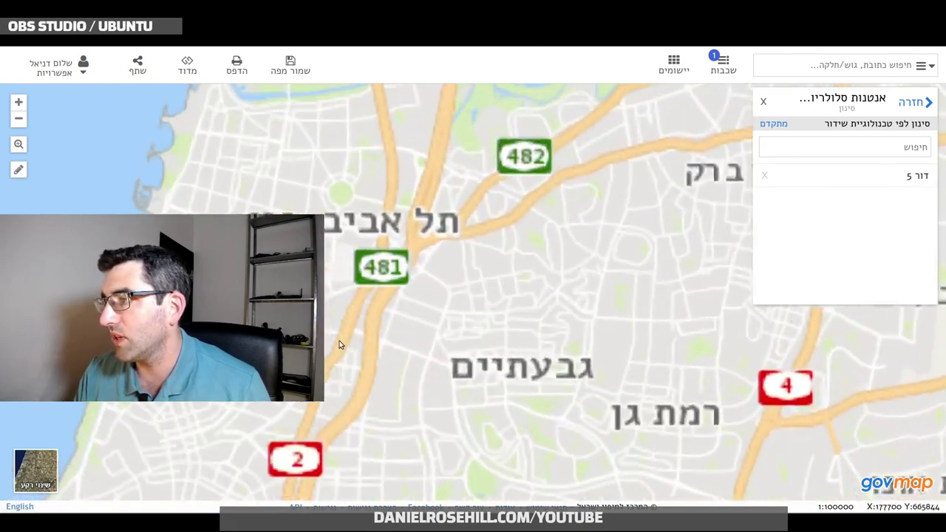
{"action": "scroll", "coordinate": [460, 339], "scroll_direction": "down", "scroll_amount": 3}
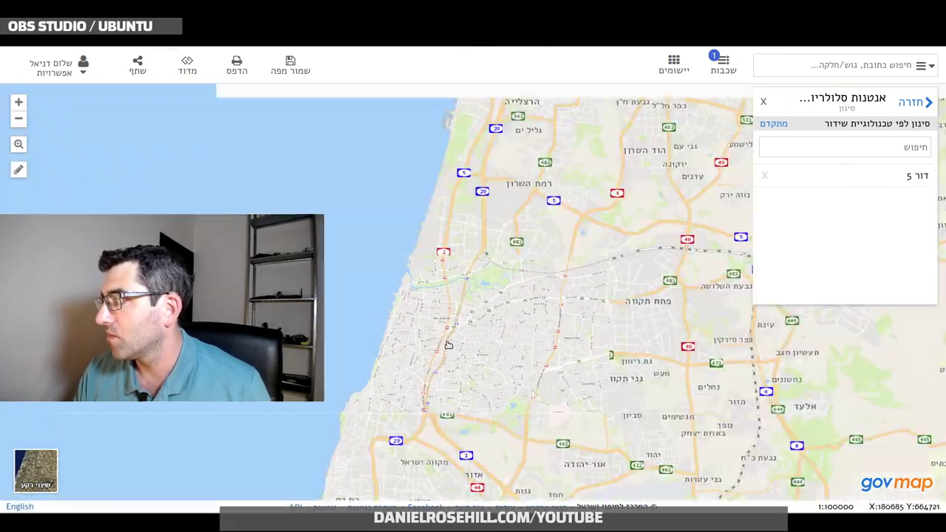
{"action": "scroll", "coordinate": [413, 302], "scroll_direction": "down", "scroll_amount": 1}
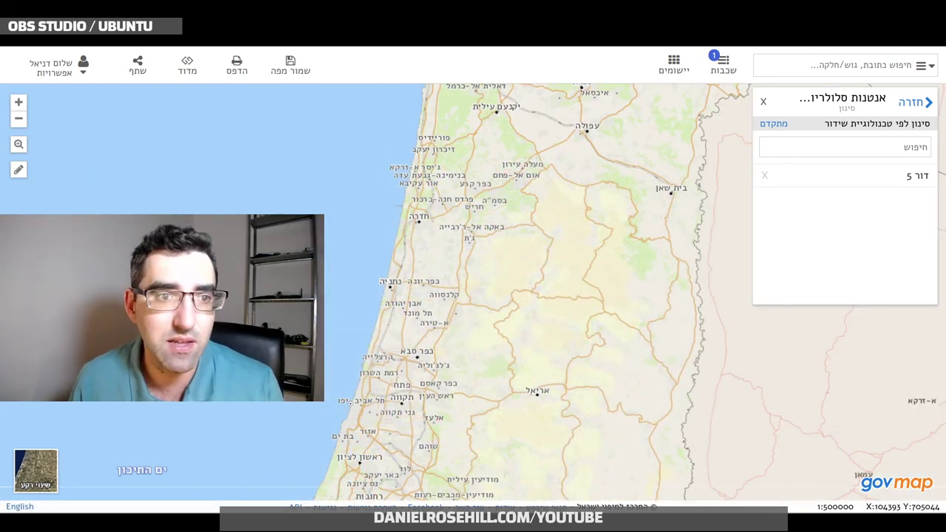